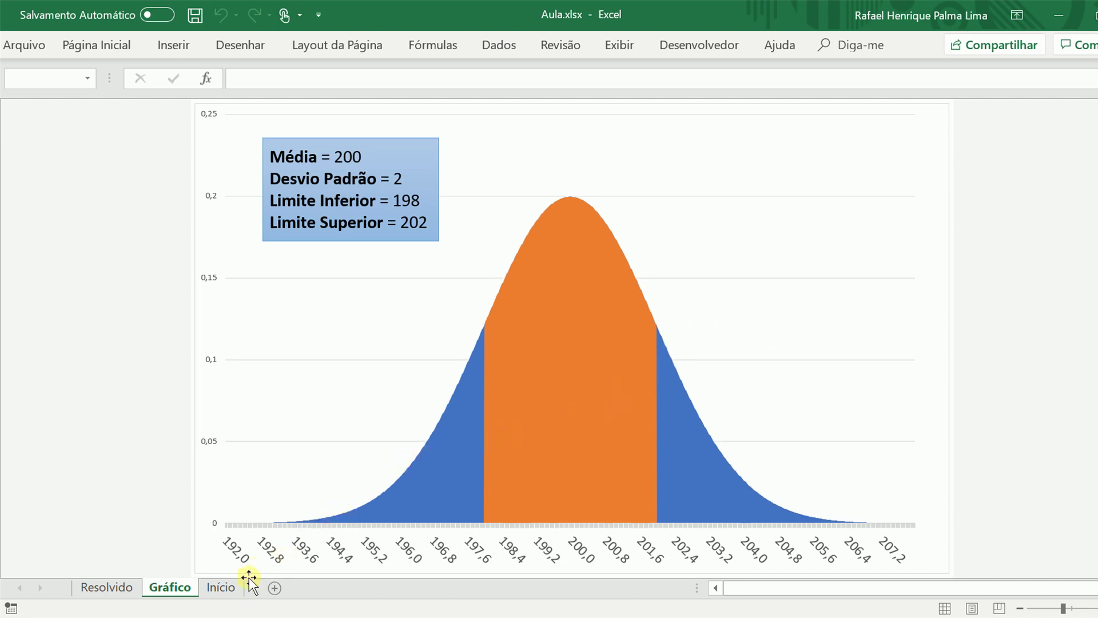
Step: Open the Início sheet and examine the Observação column from its first to its last number
left_click(229, 588)
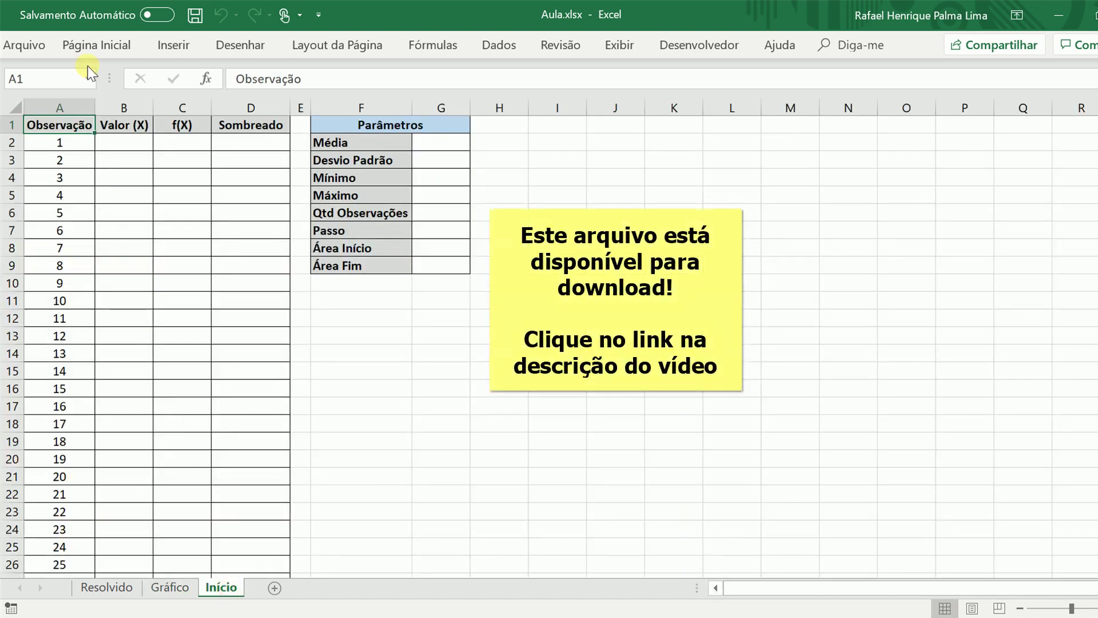
left_click(96, 44)
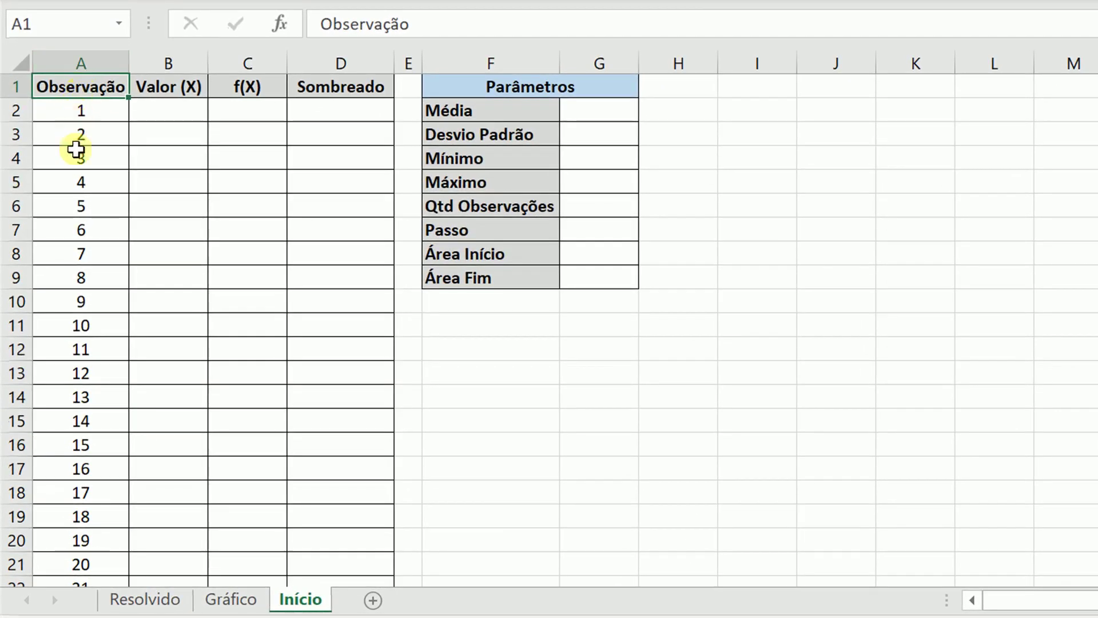
left_click(87, 117)
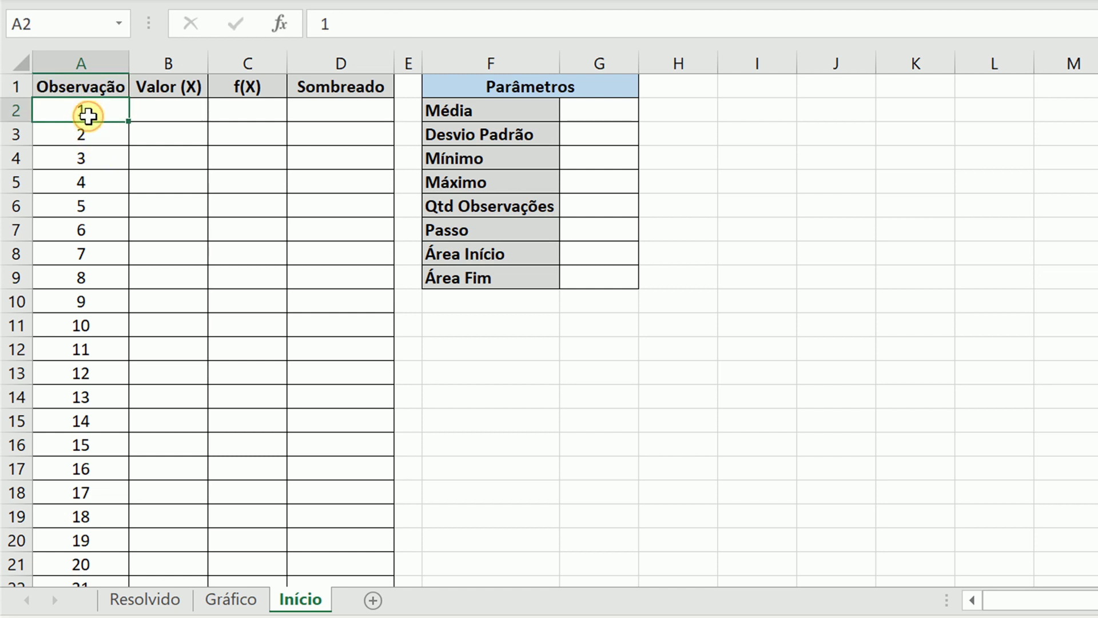
key("ctrl+shift+Down")
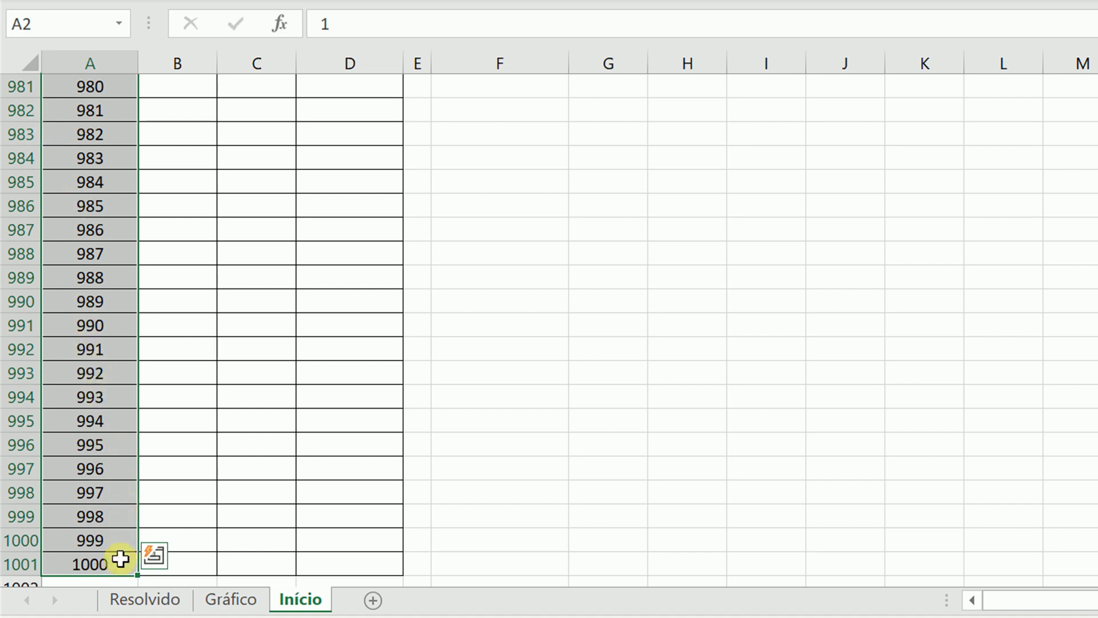
key("ctrl+shift+Up")
key("shift+Down")
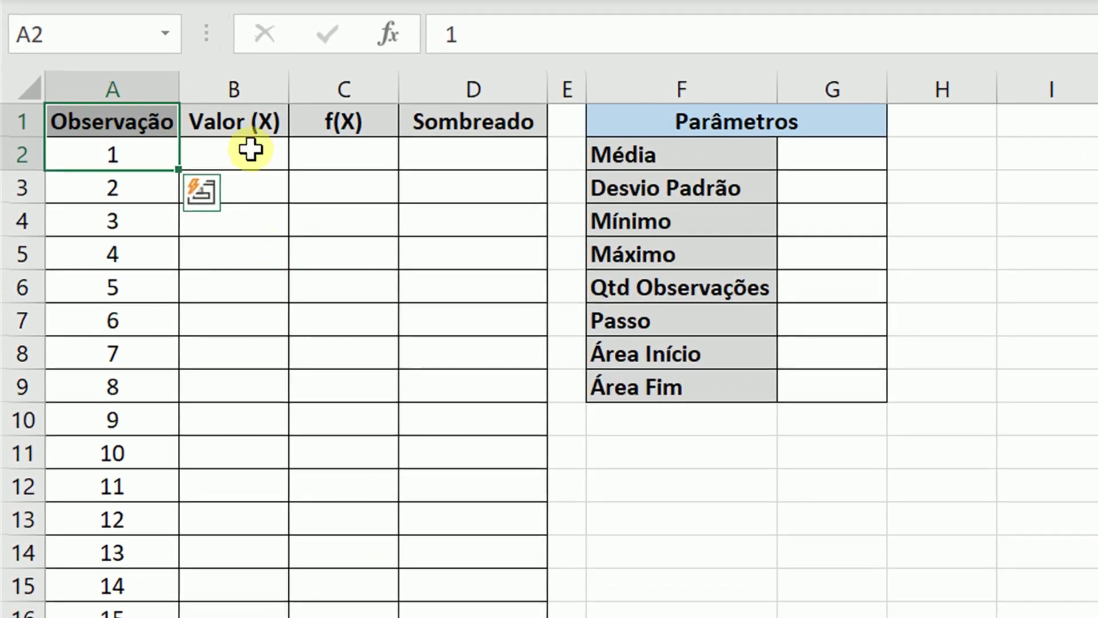
left_click(177, 107)
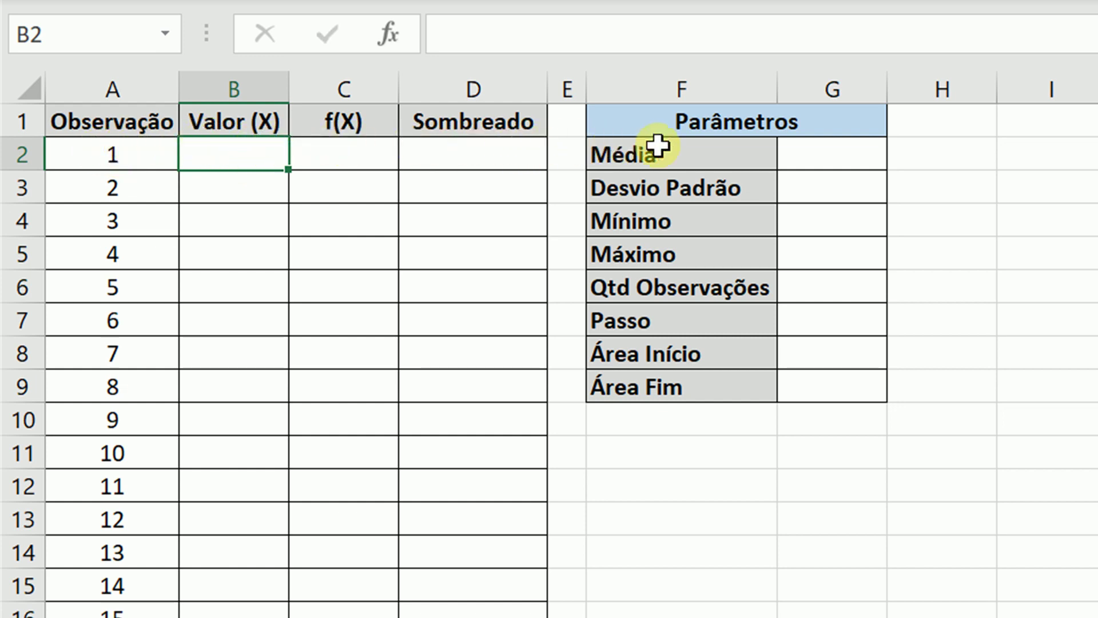
Step: Enter 200 as the Média and 2 as the Desvio Padrão in the Parâmetros table
left_click(811, 154)
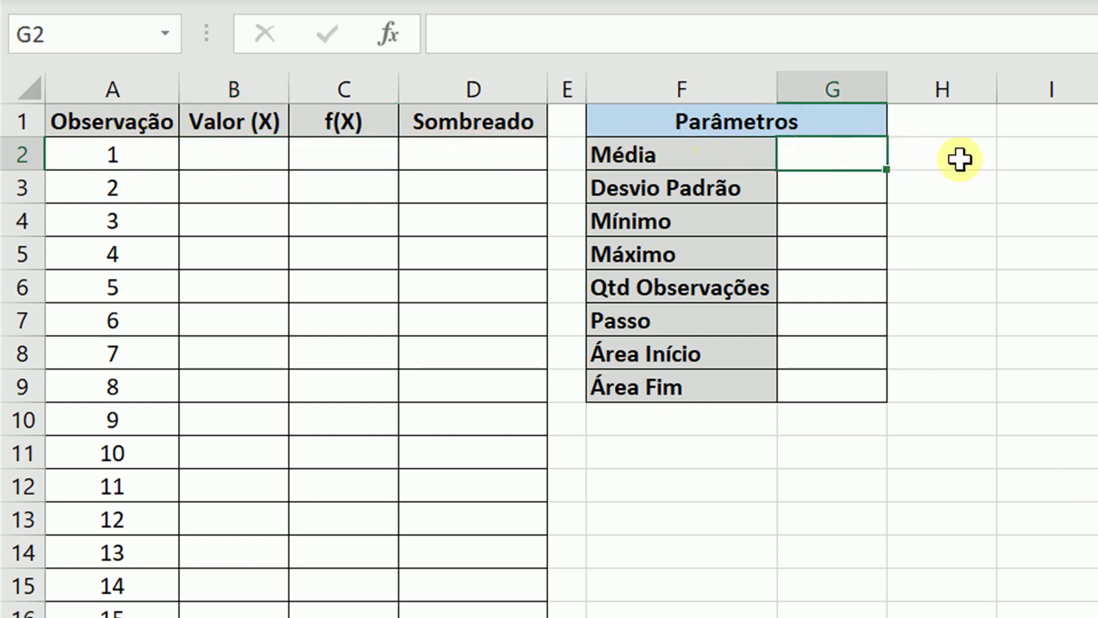
type("200")
key("Return")
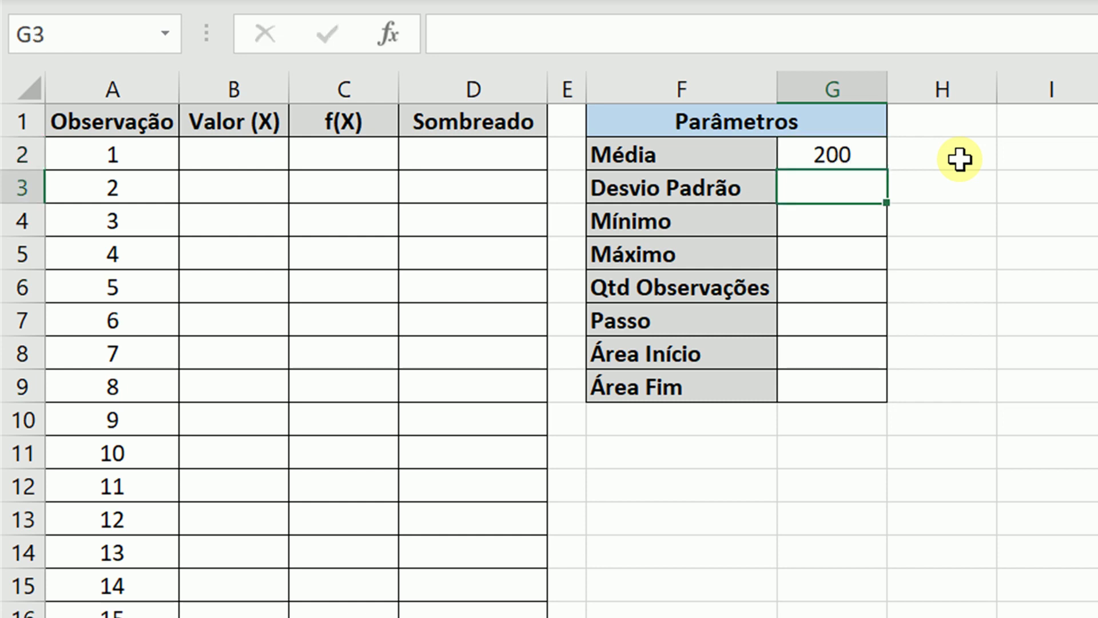
type("2")
key("Return")
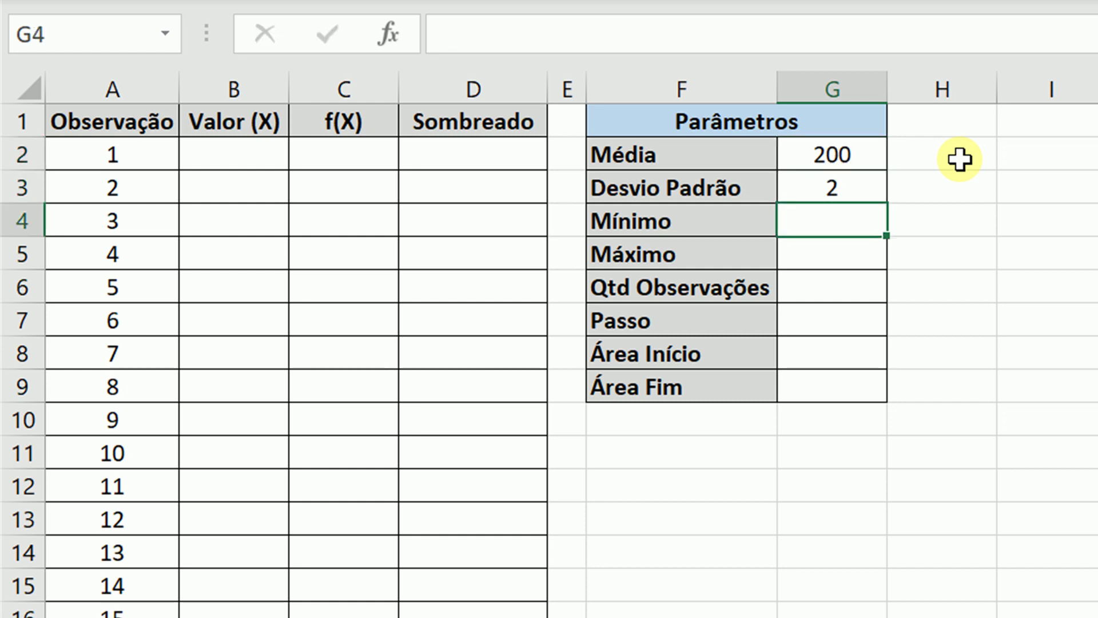
Step: Enter 198 for Área Início and 202 for Área Fim in the Parâmetros table
left_click(847, 350)
type("198")
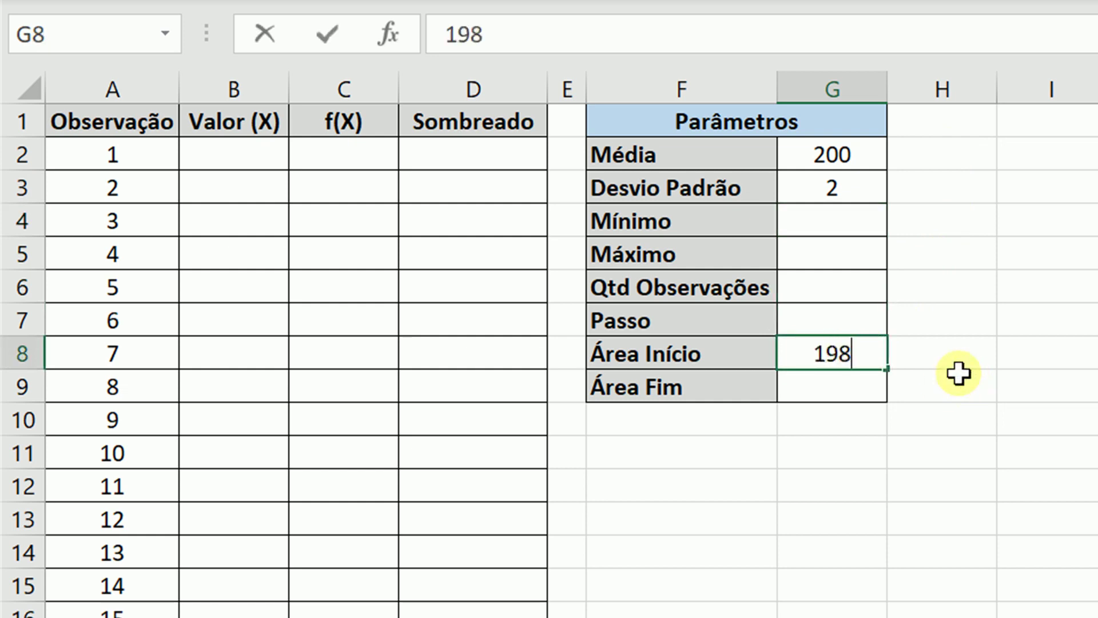
key("Return")
type("202")
key("Return")
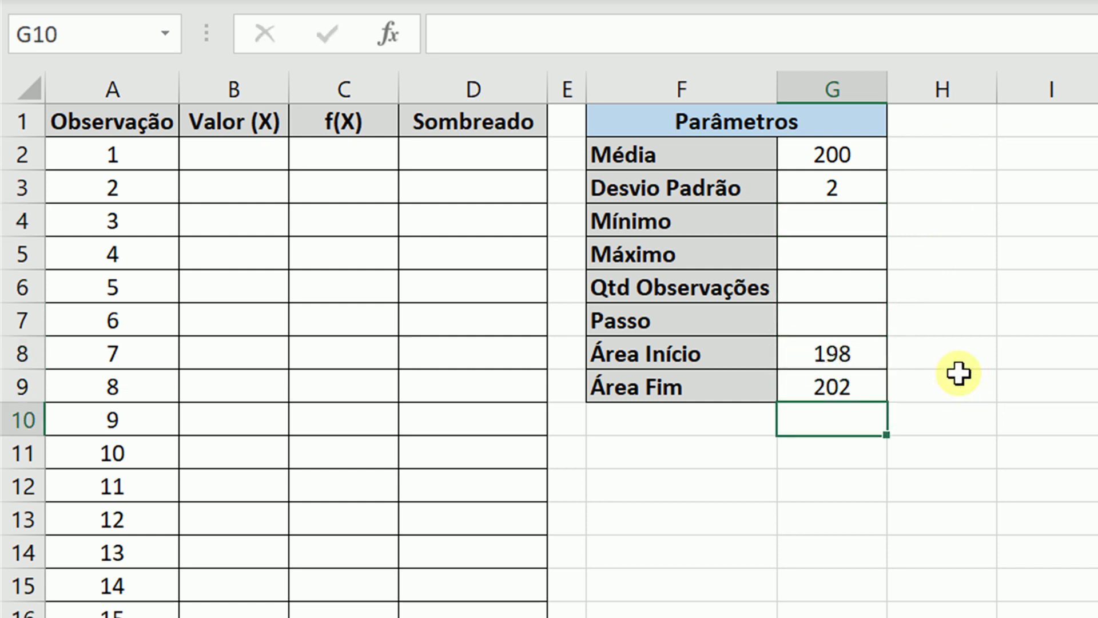
Step: Set the Mínimo parameter to 192 and the Máximo parameter to 208
left_click(819, 220)
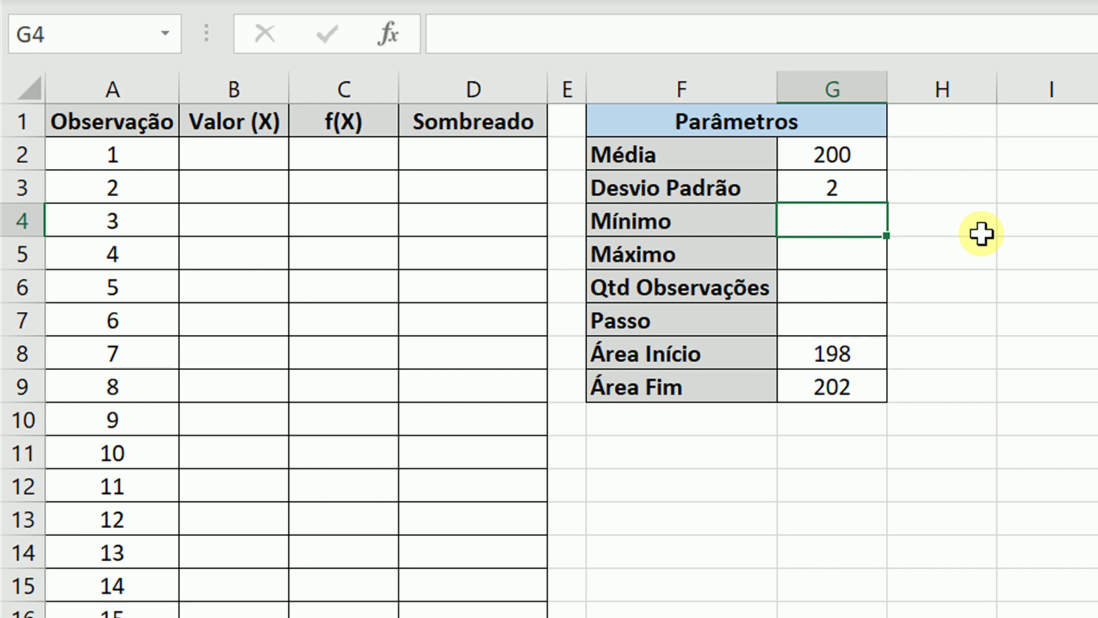
type("192")
key("Return")
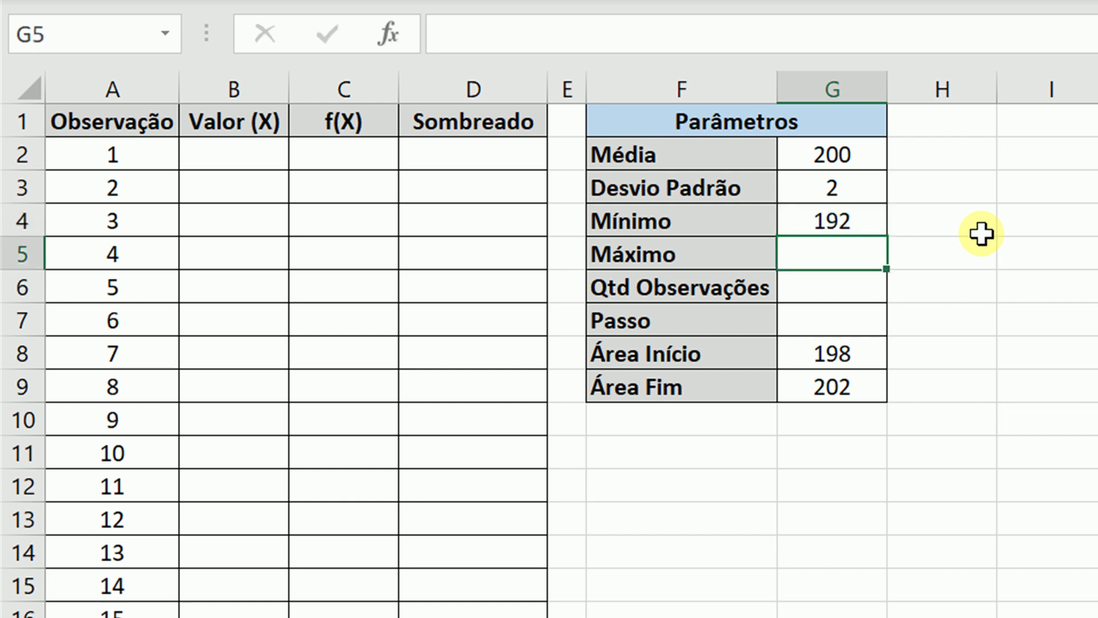
type("208")
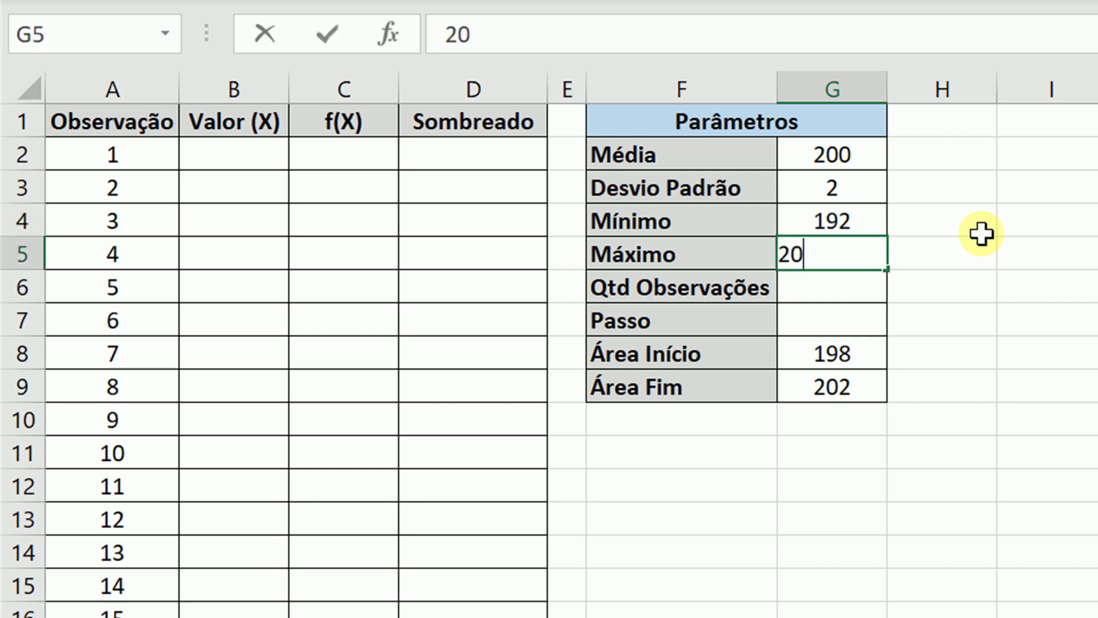
key("Return")
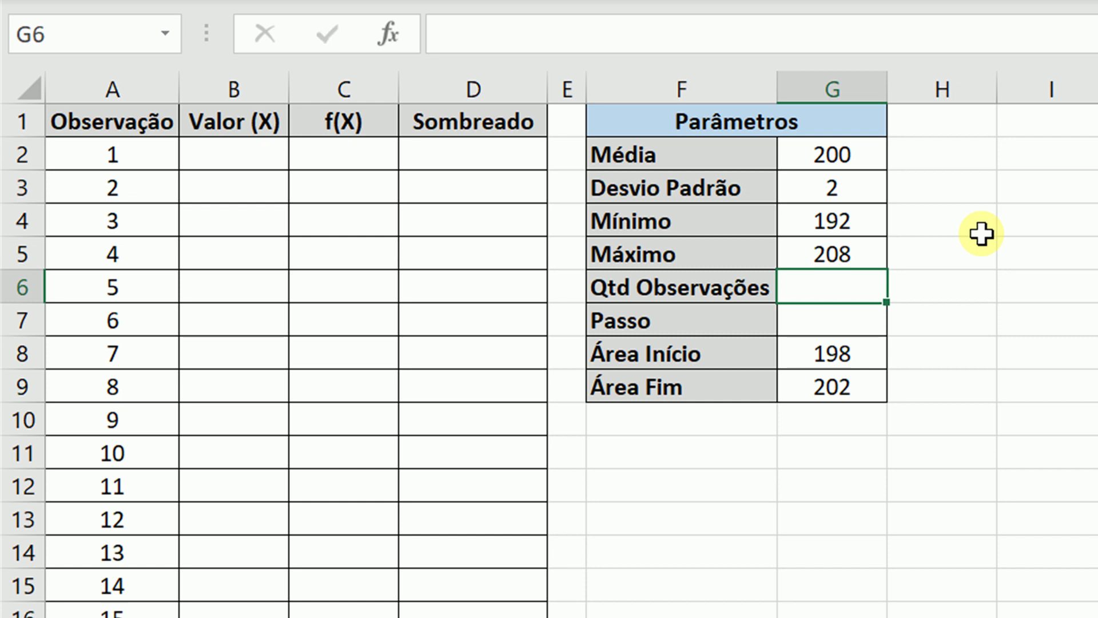
left_click(823, 174)
left_click(853, 223)
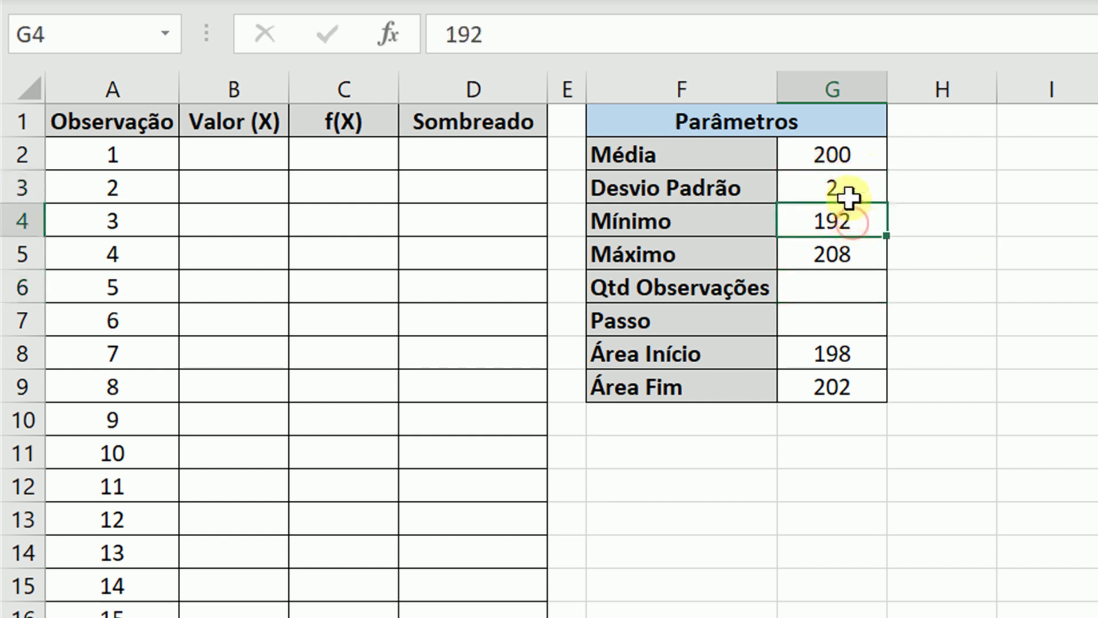
left_click(842, 155)
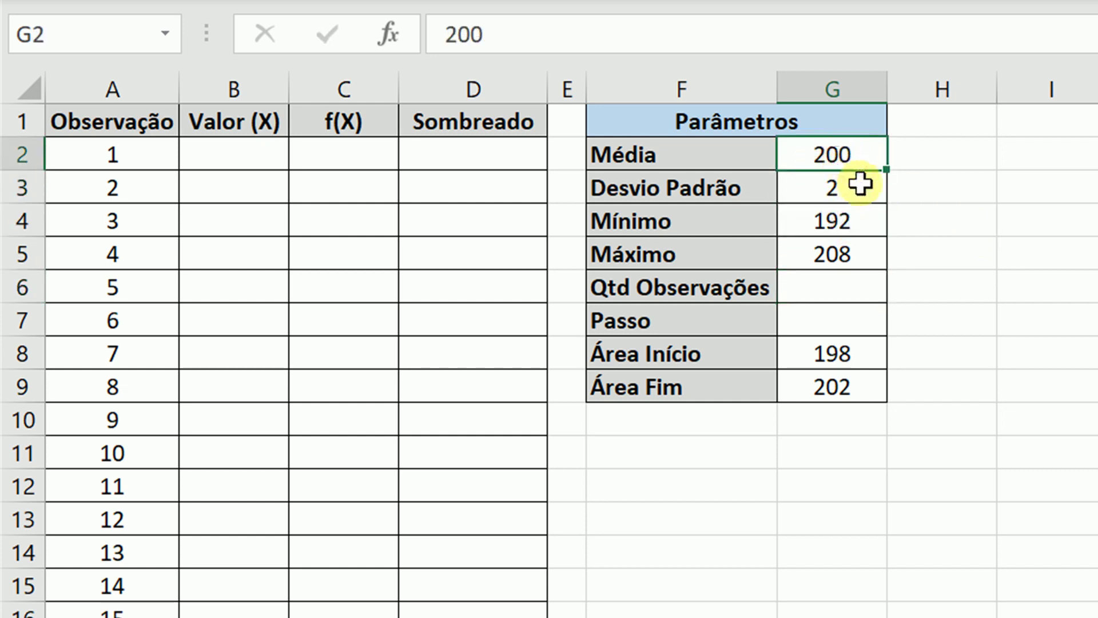
left_click(858, 216)
left_click(857, 250)
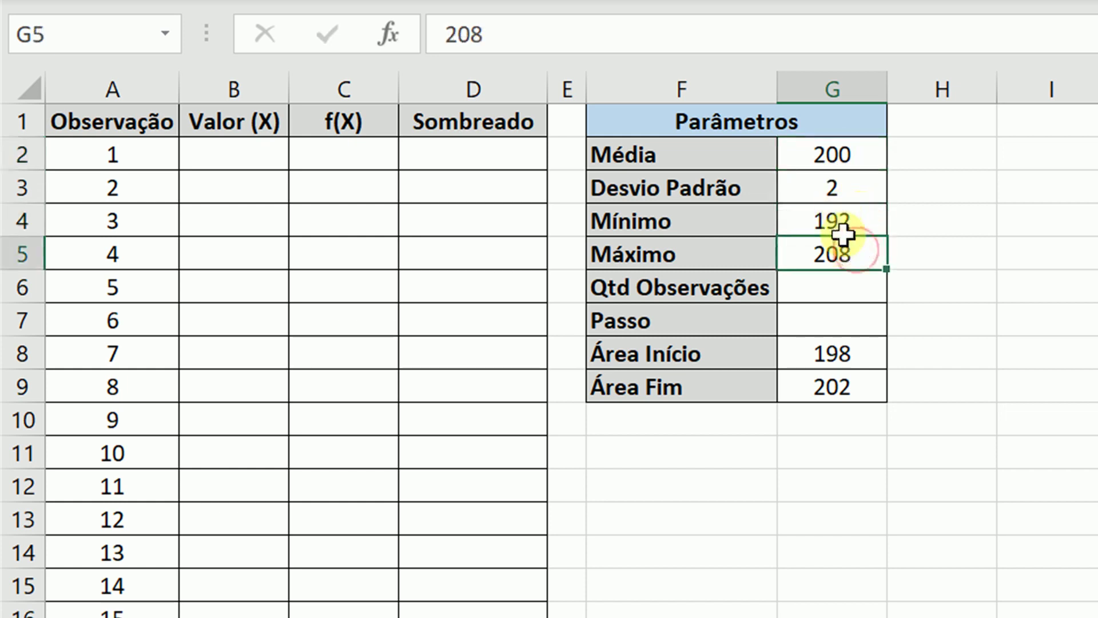
Step: Set Qtd Observações to 1000 in cell G6 of the Parâmetros table
left_click(853, 283)
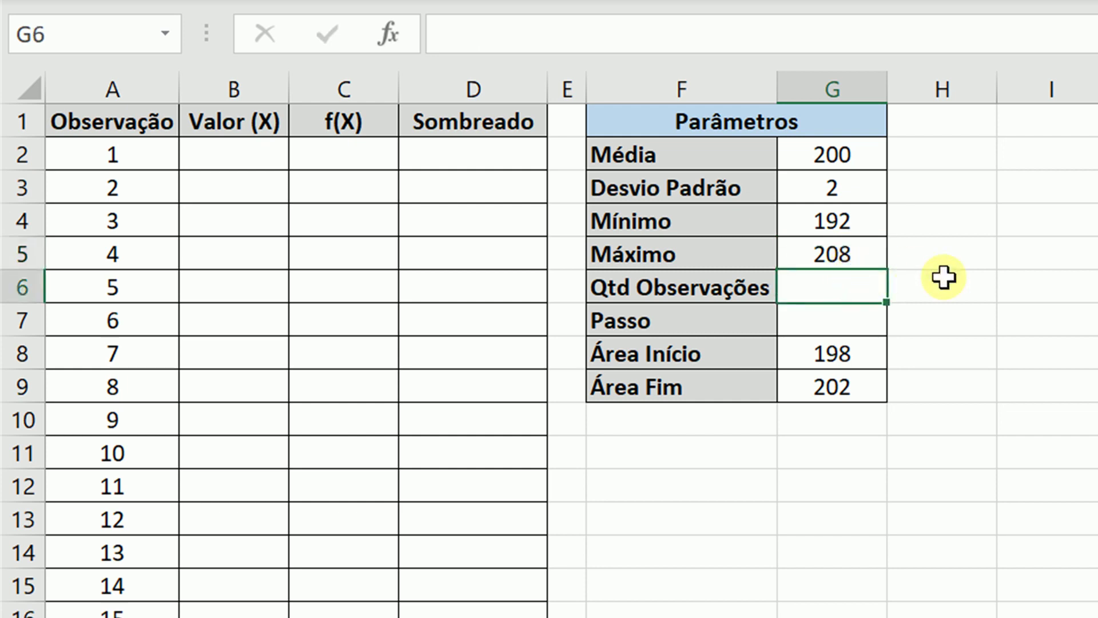
type("1000")
left_click(839, 314)
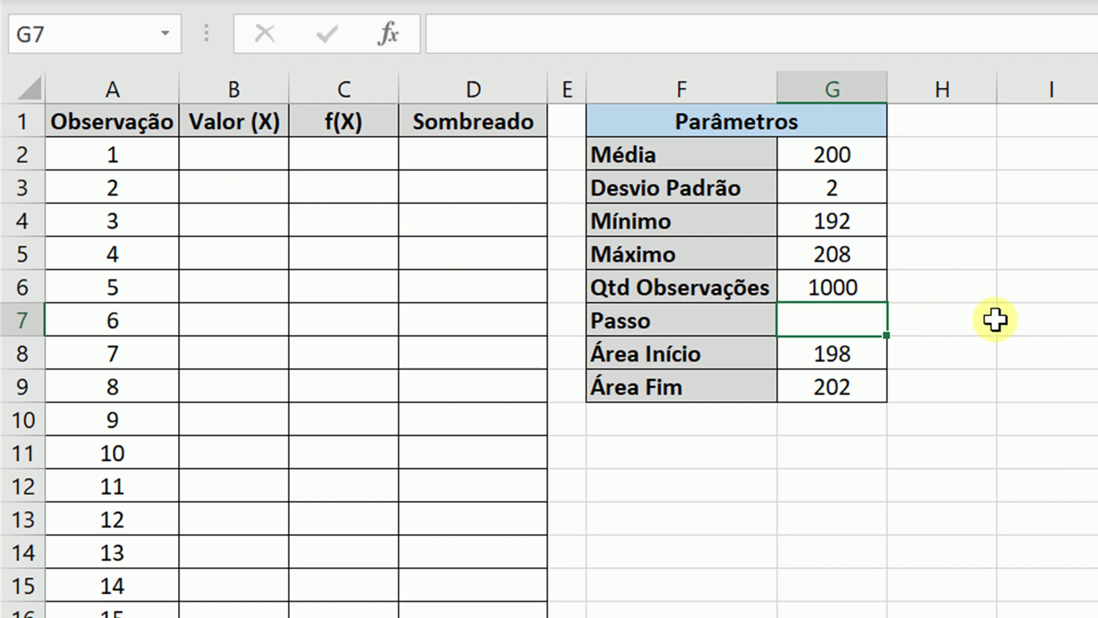
Step: Calculate the Passo in G7 with the formula =(G5-G4)/(G6-1)
type("=(")
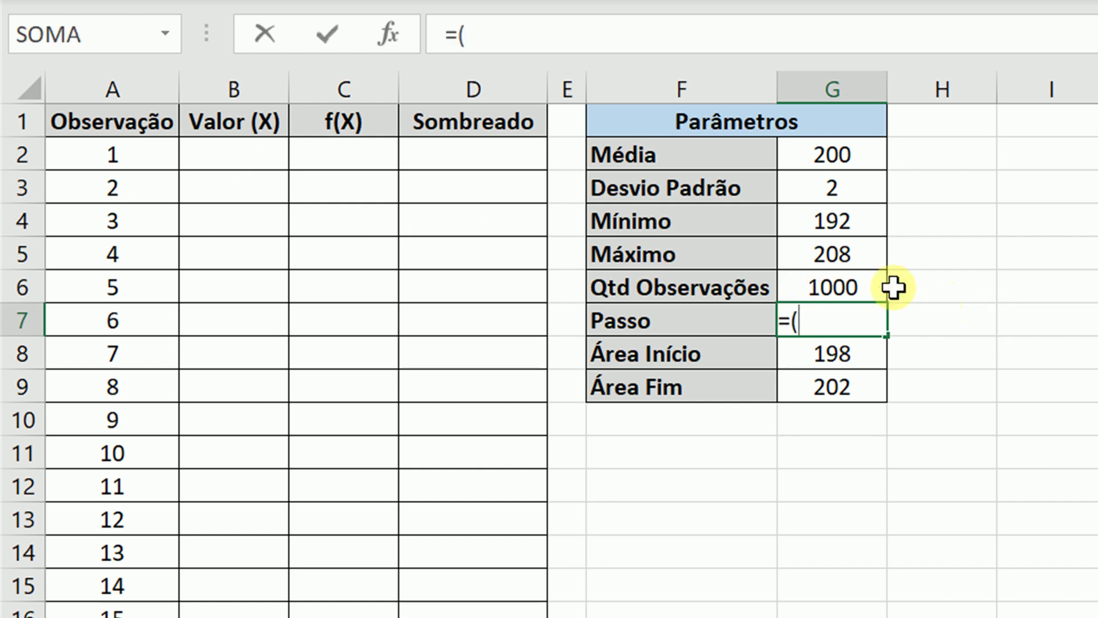
left_click(834, 256)
type("-")
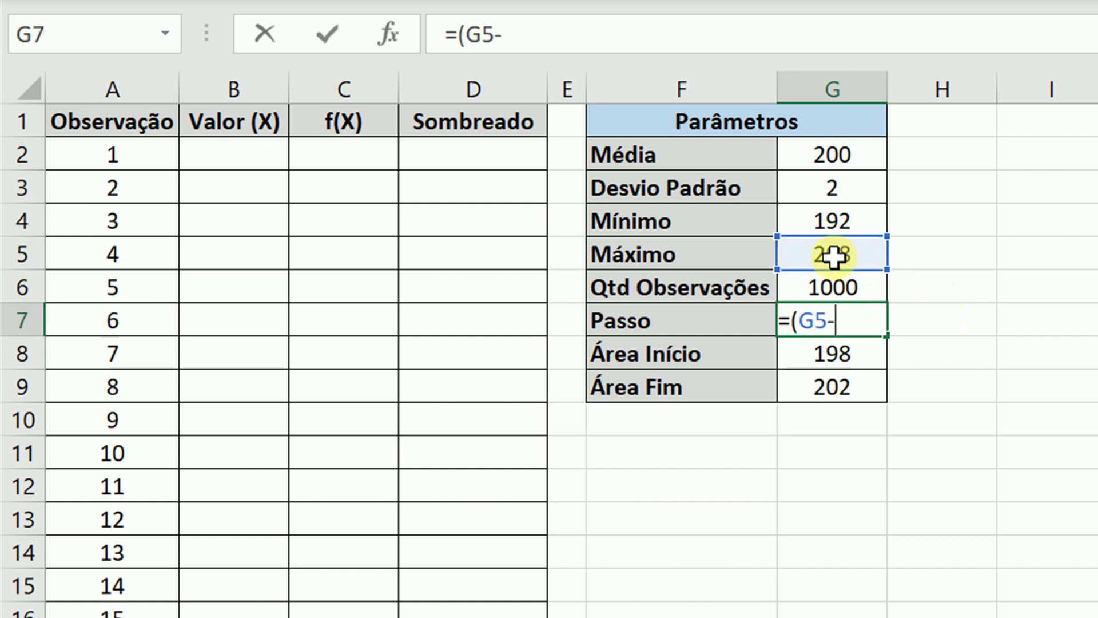
left_click(831, 219)
type(")/(")
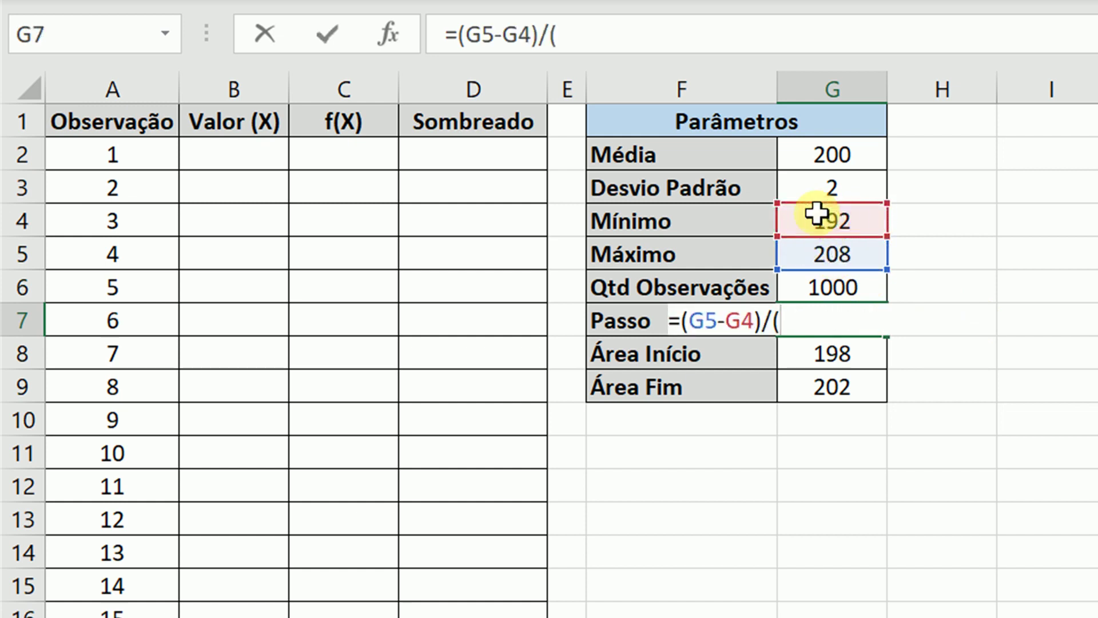
left_click(819, 283)
type("-")
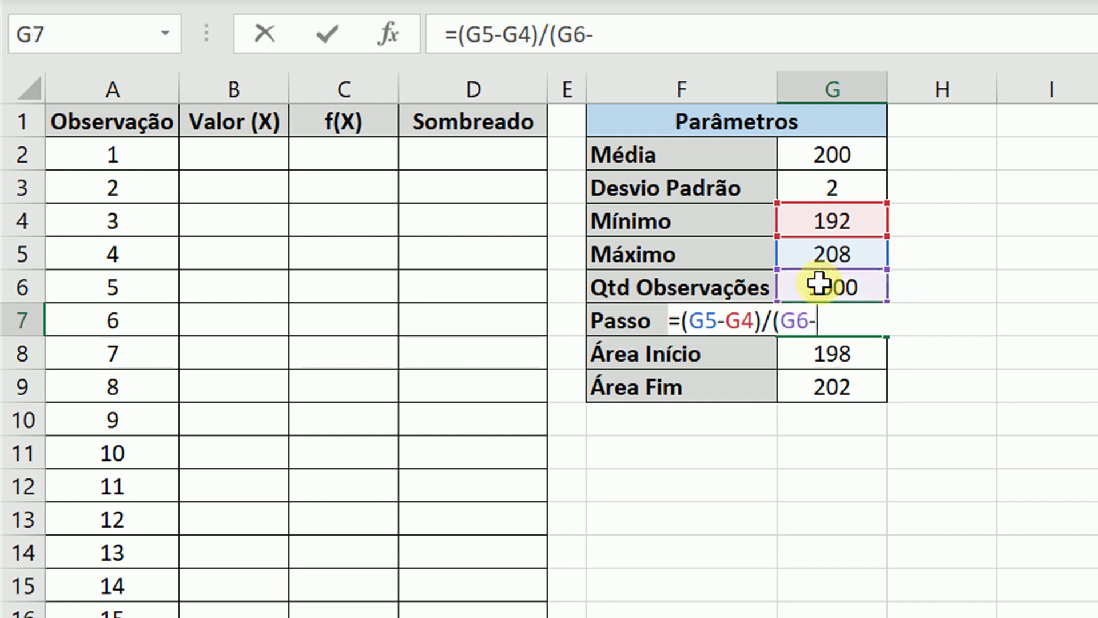
type("1)")
key("Return")
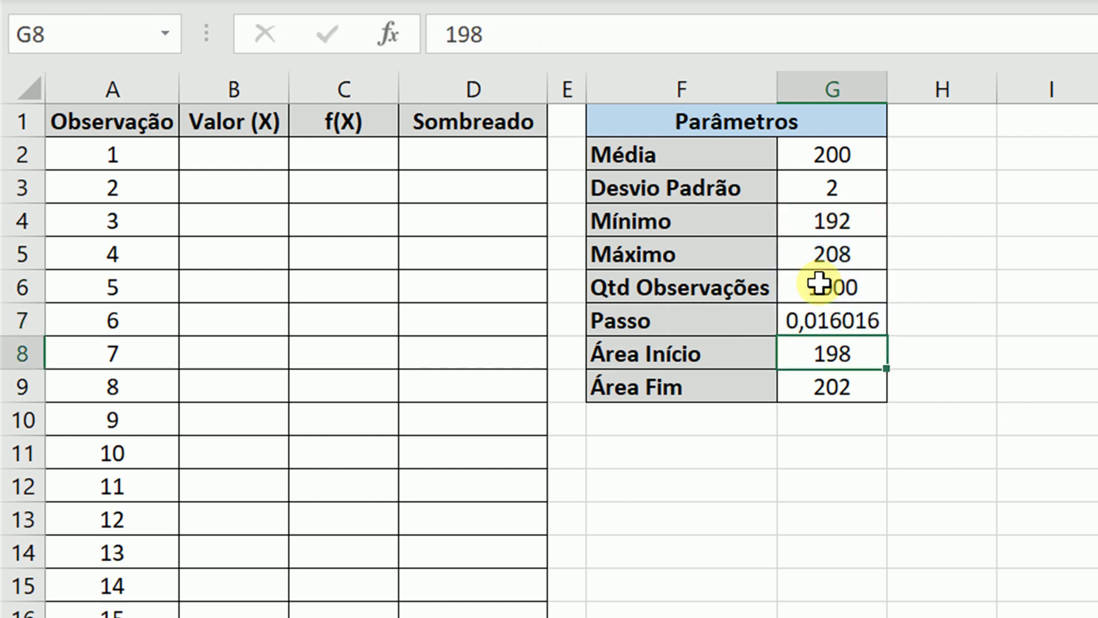
left_click(798, 322)
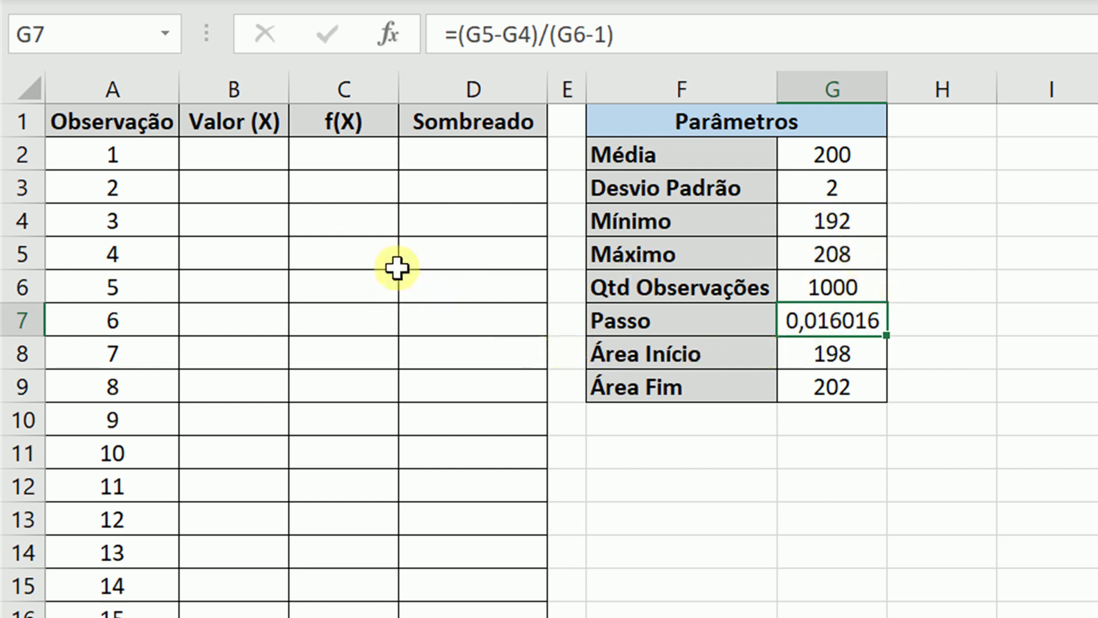
Step: Calculate the first Valor (X) in cell B2 with the formula =G4+(A2-1)*G7
left_click(249, 154)
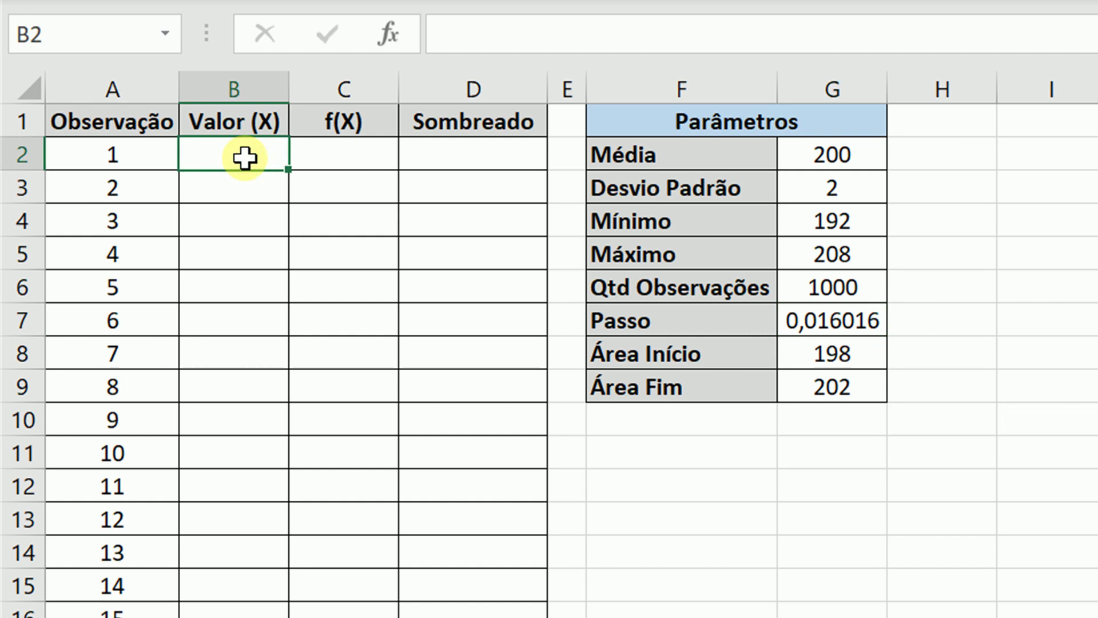
type("=")
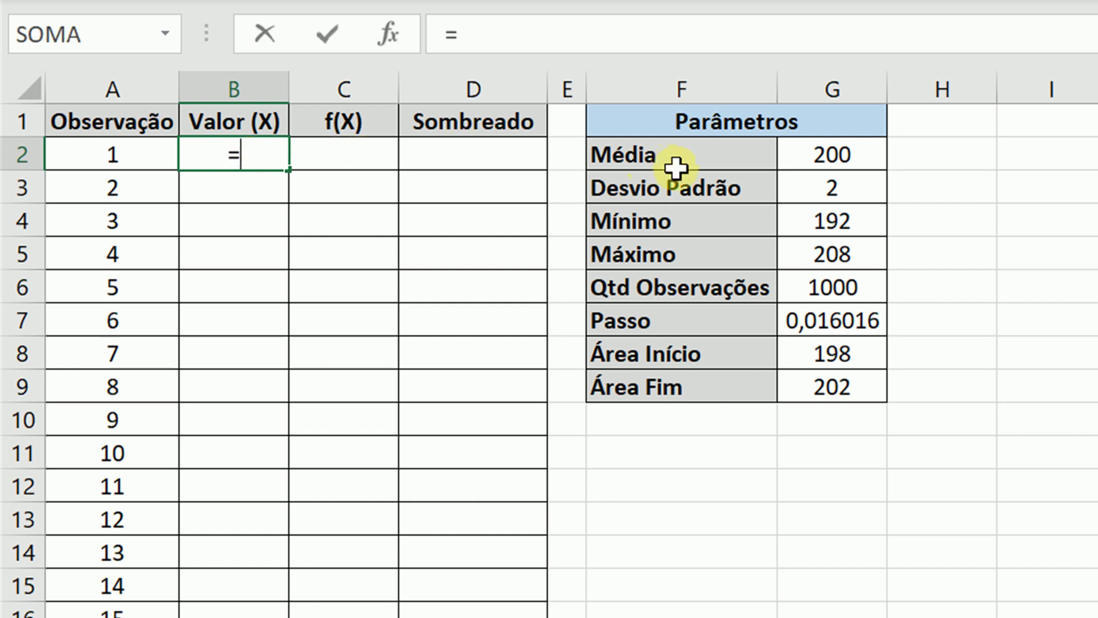
left_click(802, 214)
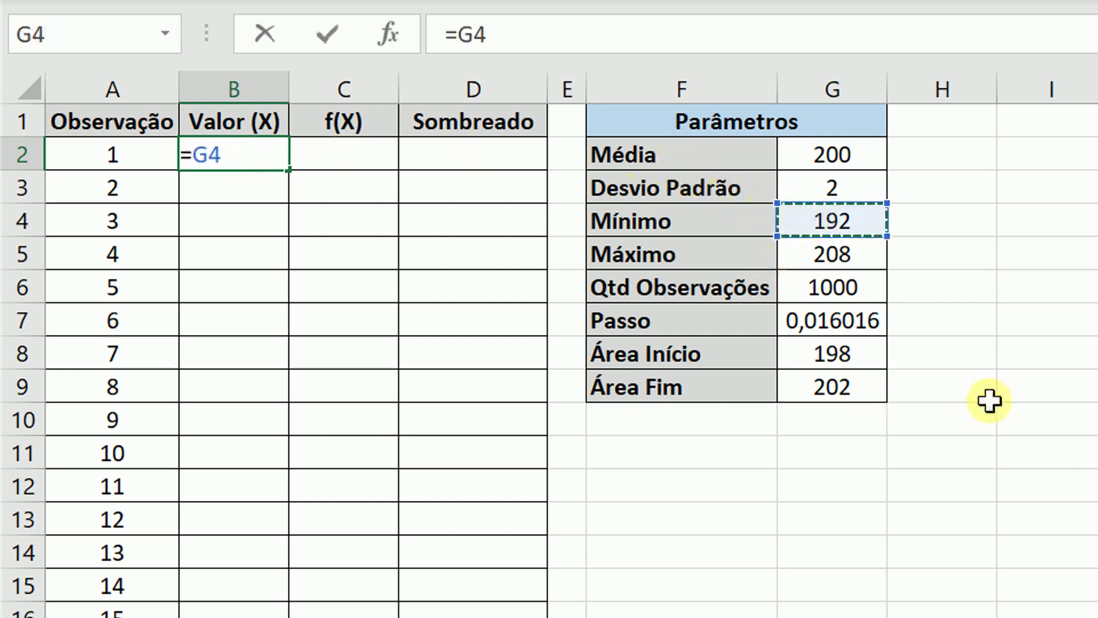
type("+(")
left_click(88, 155)
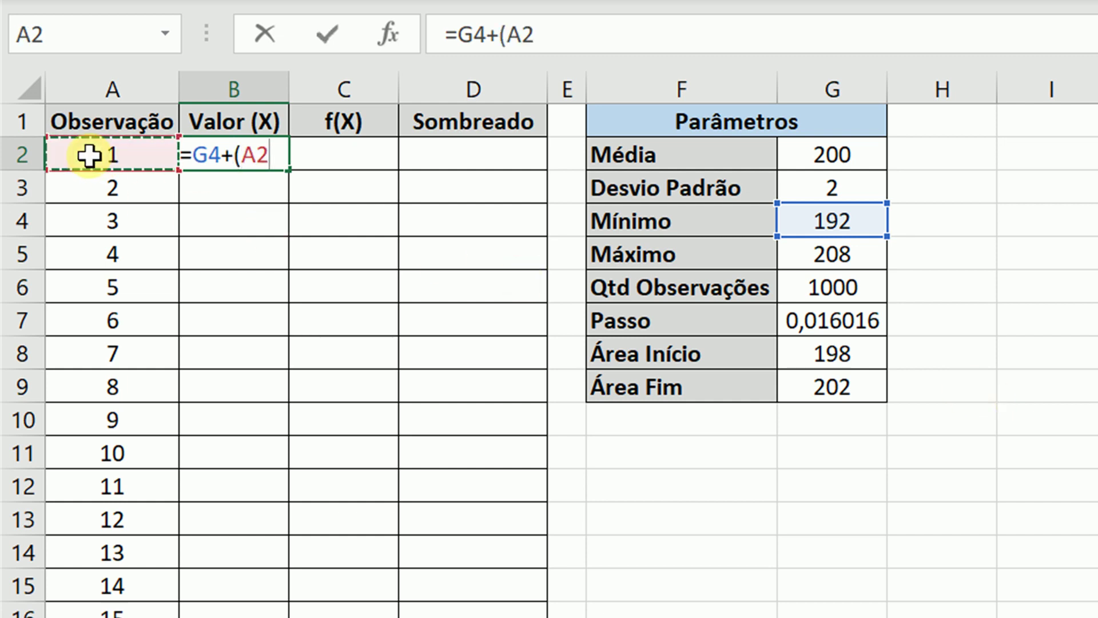
type("-1")
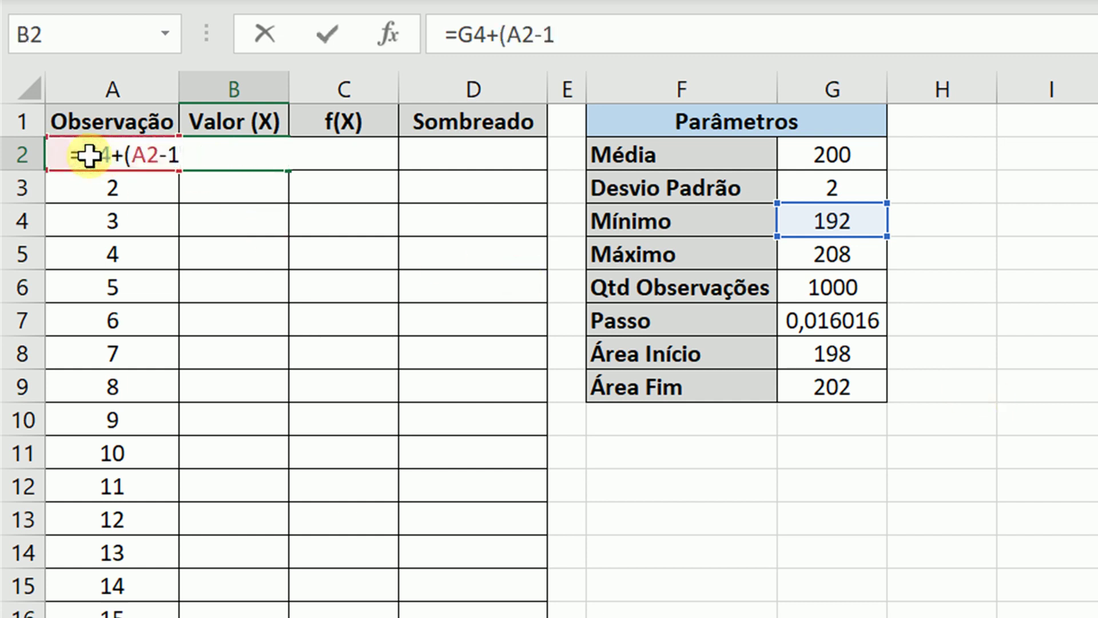
type(")*")
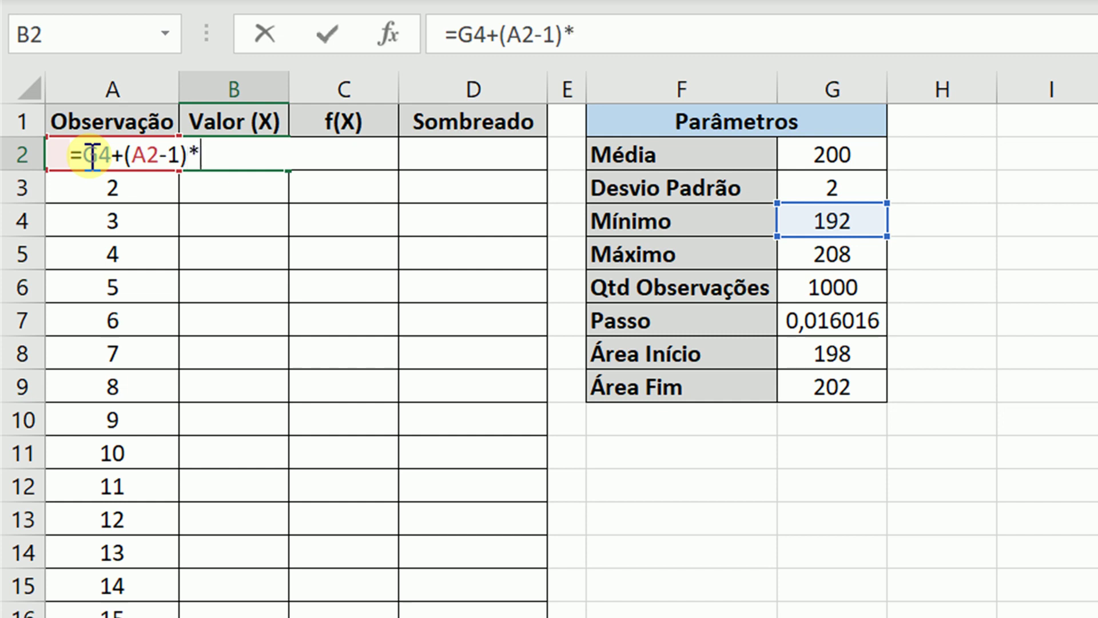
left_click(818, 318)
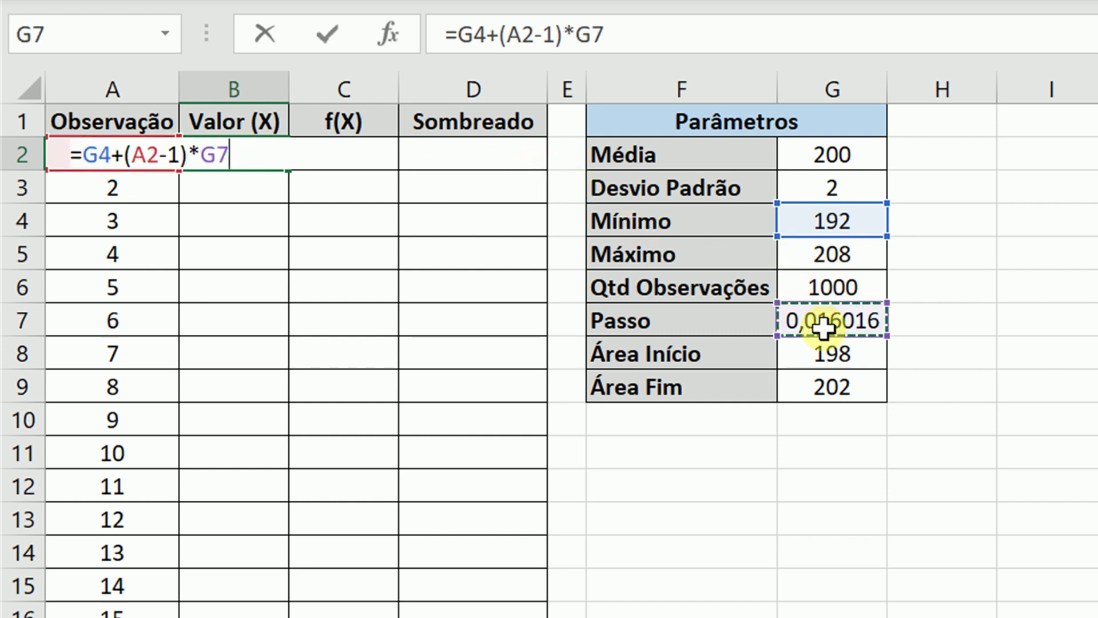
key("Return")
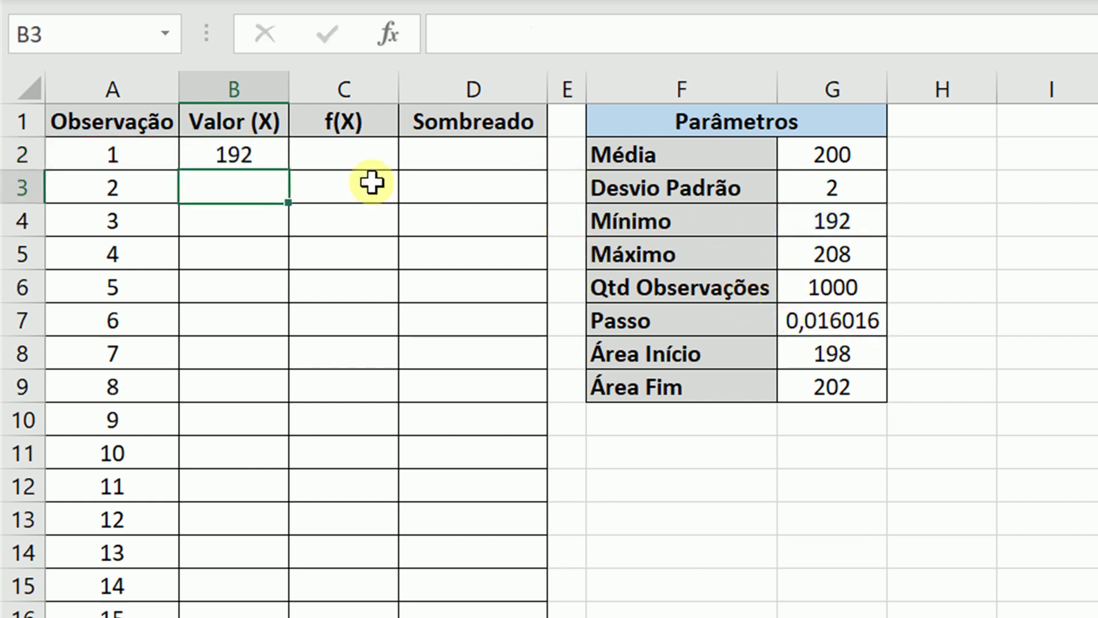
left_click(247, 154)
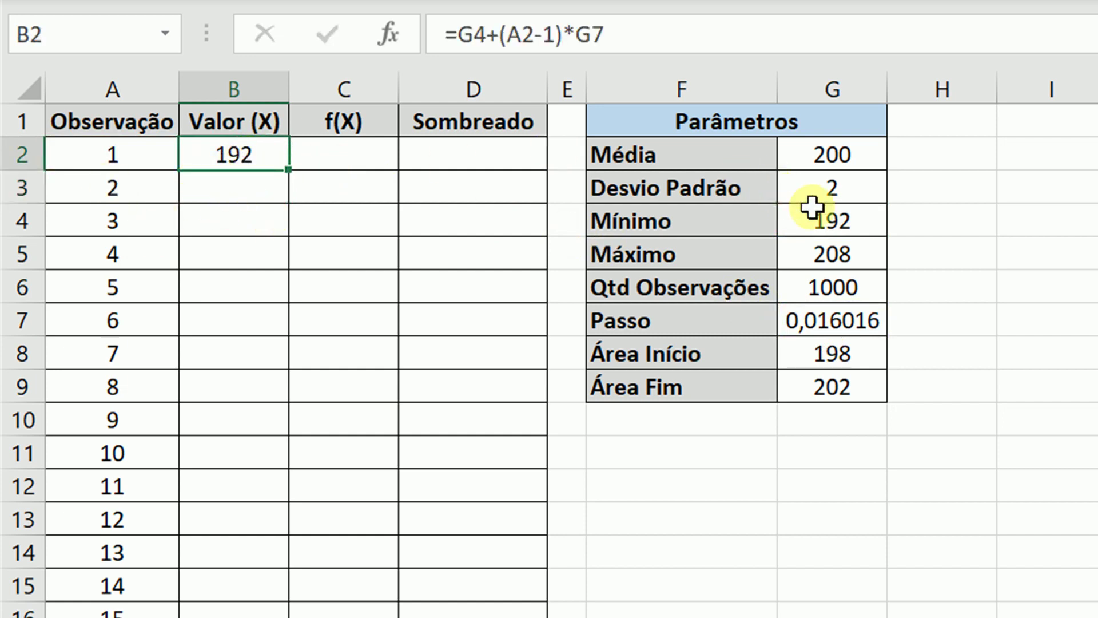
Step: Make the G4 and G7 references absolute in B2, giving =$G$4+(A2-1)*$G$7, and fill the formula down the Valor (X) column
key("Return")
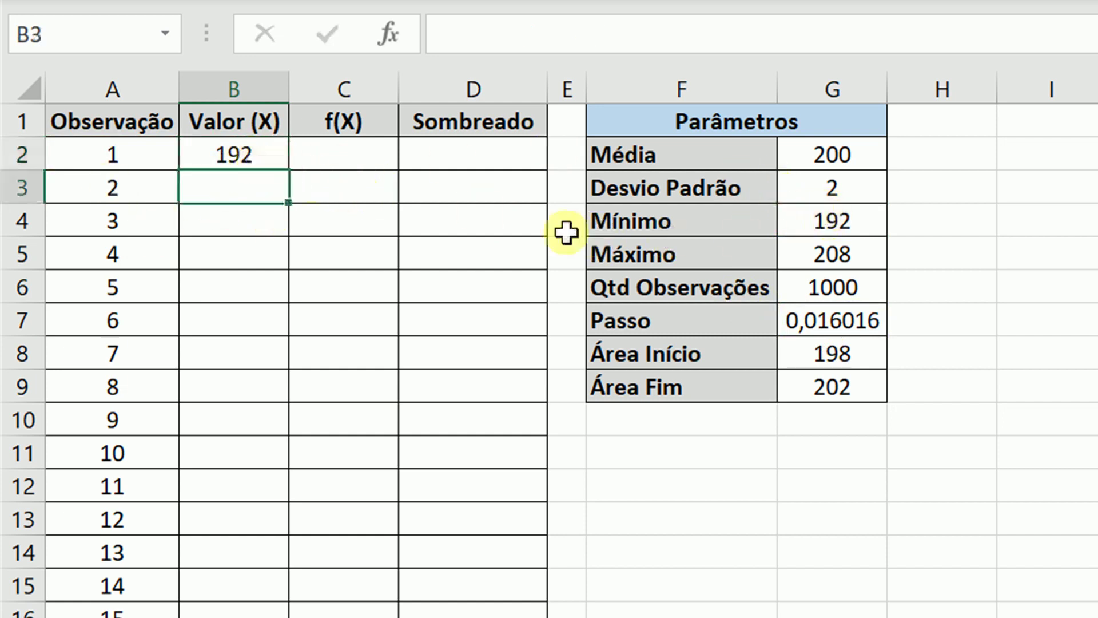
double_click(258, 168)
double_click(258, 155)
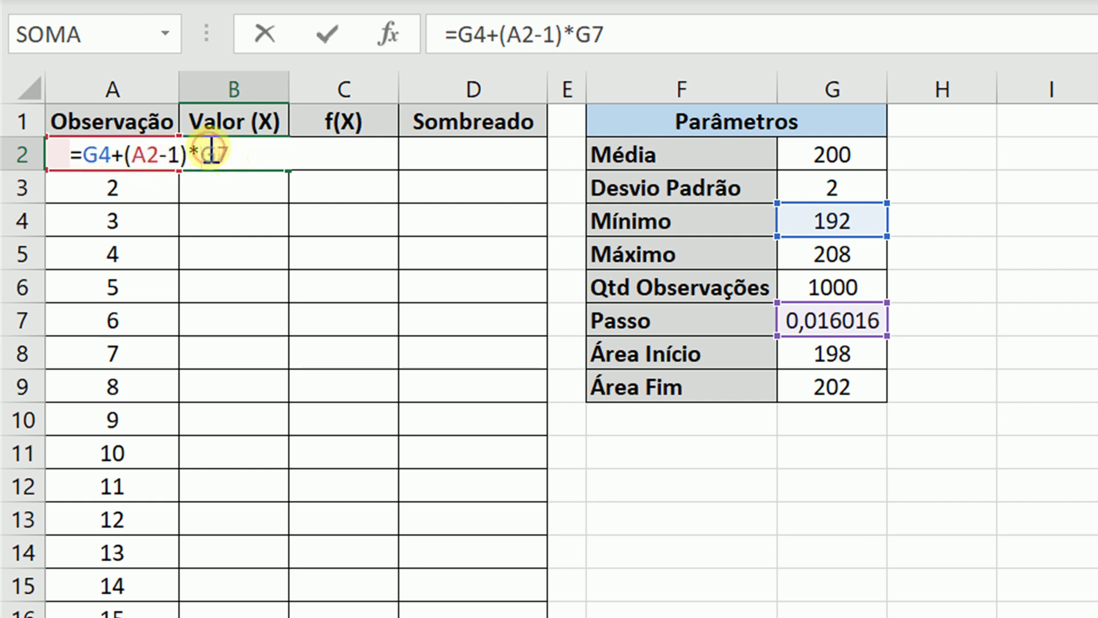
key("F4")
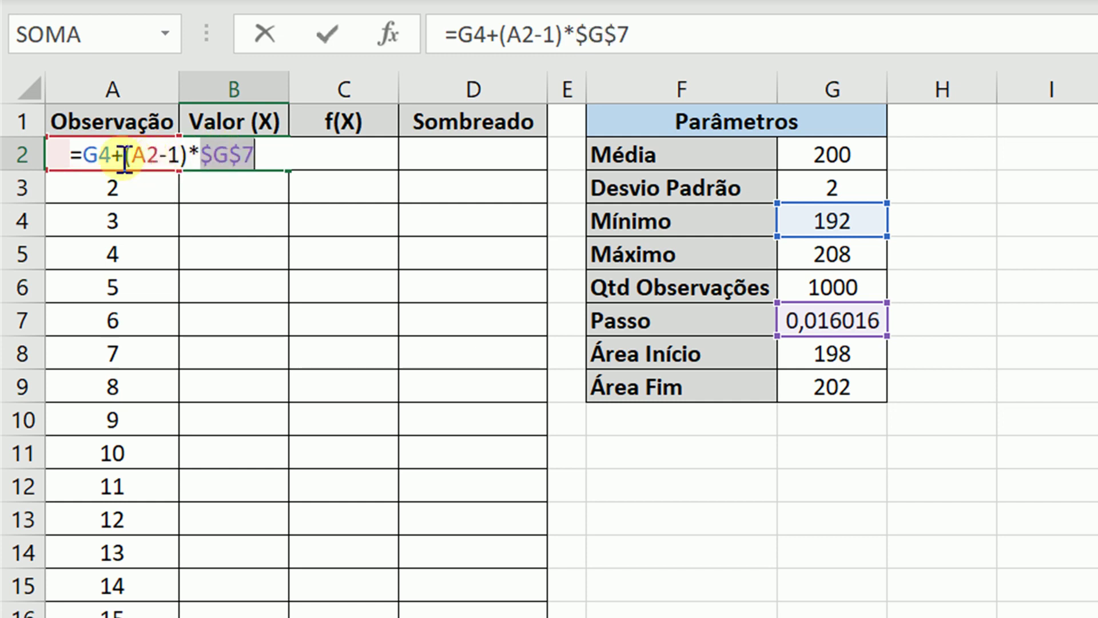
left_click(91, 154)
key("F4")
key("Return")
left_click(229, 153)
double_click(289, 169)
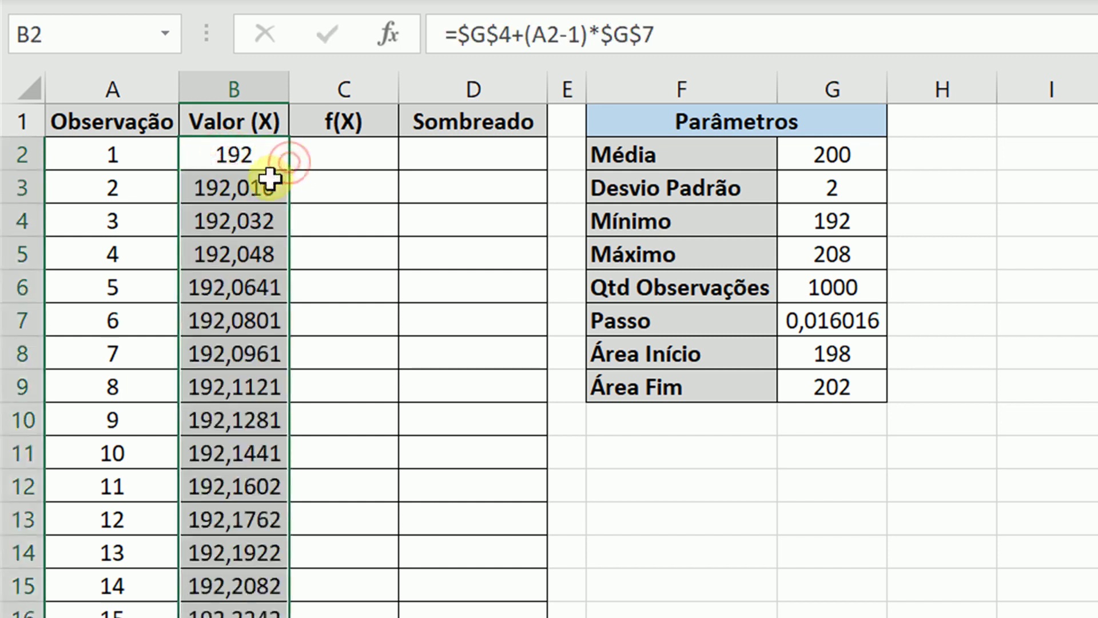
Step: Examine the formulas in the first Valor (X) cells and in the Passo parameter
left_click(275, 178)
left_click(263, 163)
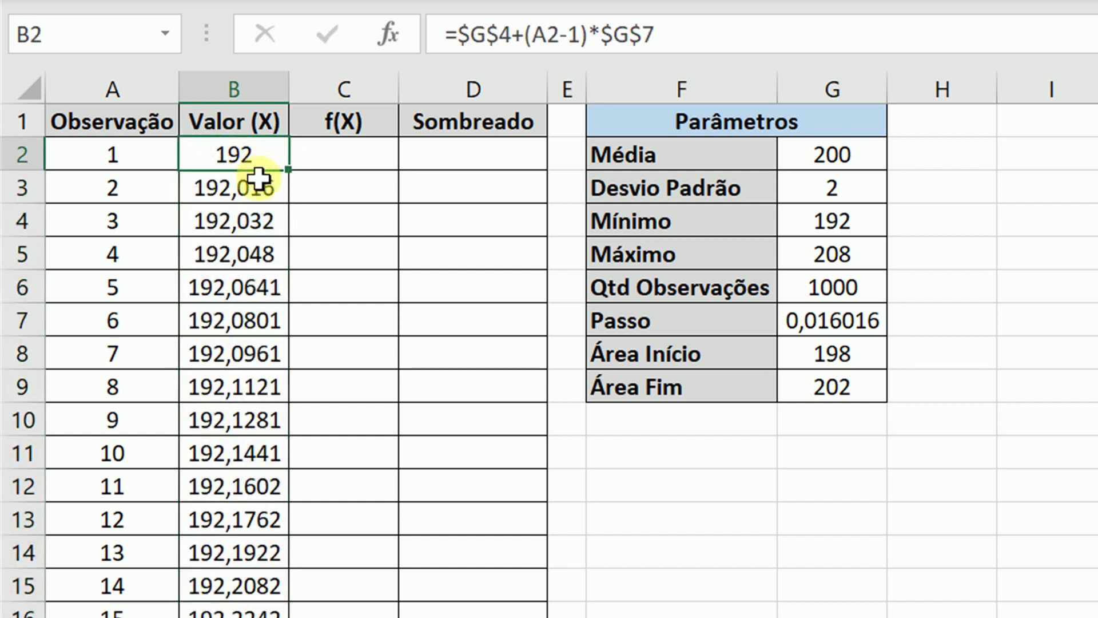
left_click(258, 184)
left_click(259, 218)
left_click(256, 252)
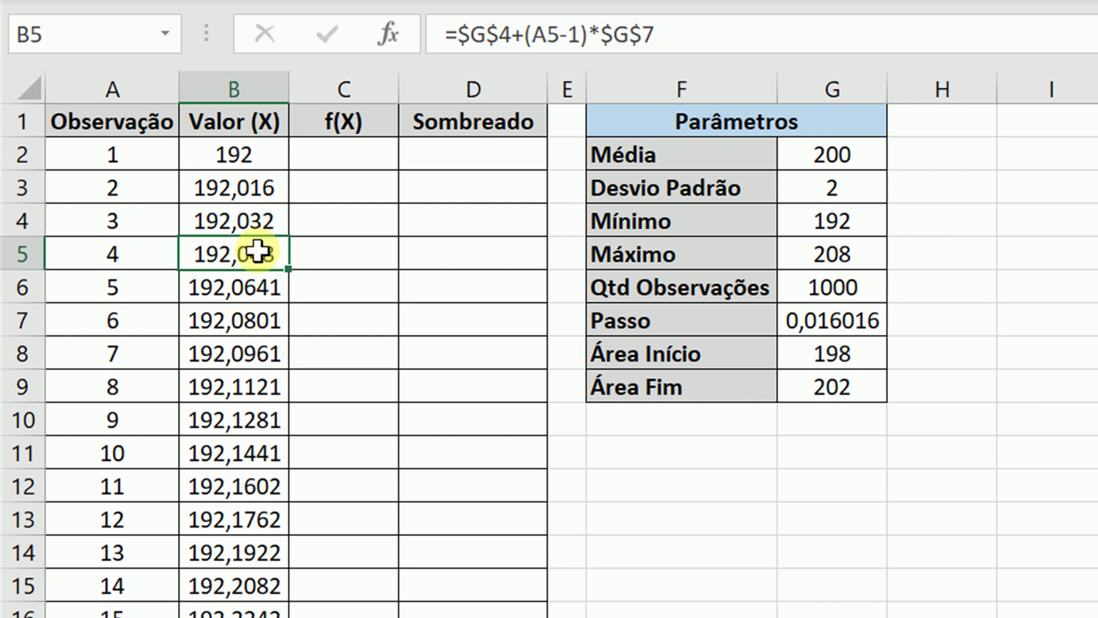
left_click(249, 286)
left_click(838, 323)
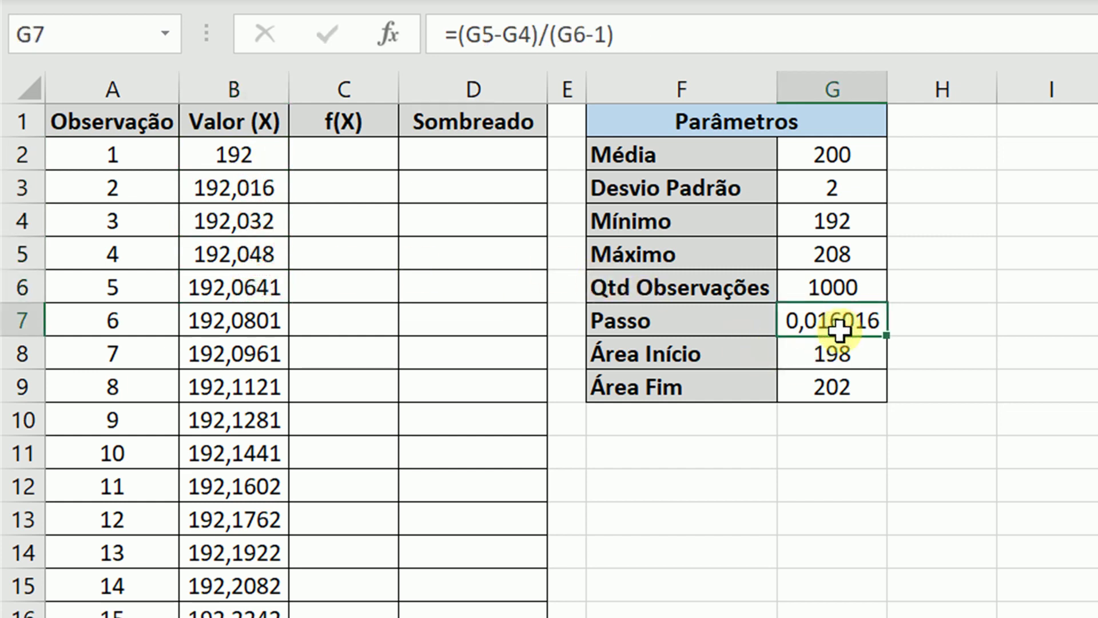
Step: Calculate the first f(X) in cell C2 with the formula =DIST.NORM.N(B2;G2;G3;FALSO)
left_click(331, 152)
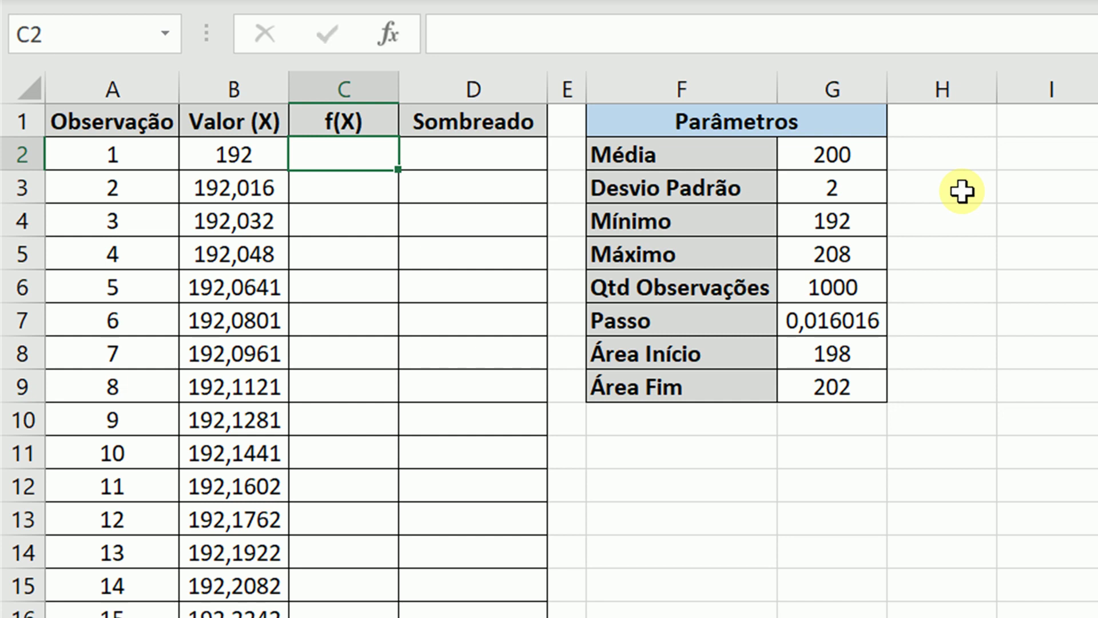
type("=dist.n")
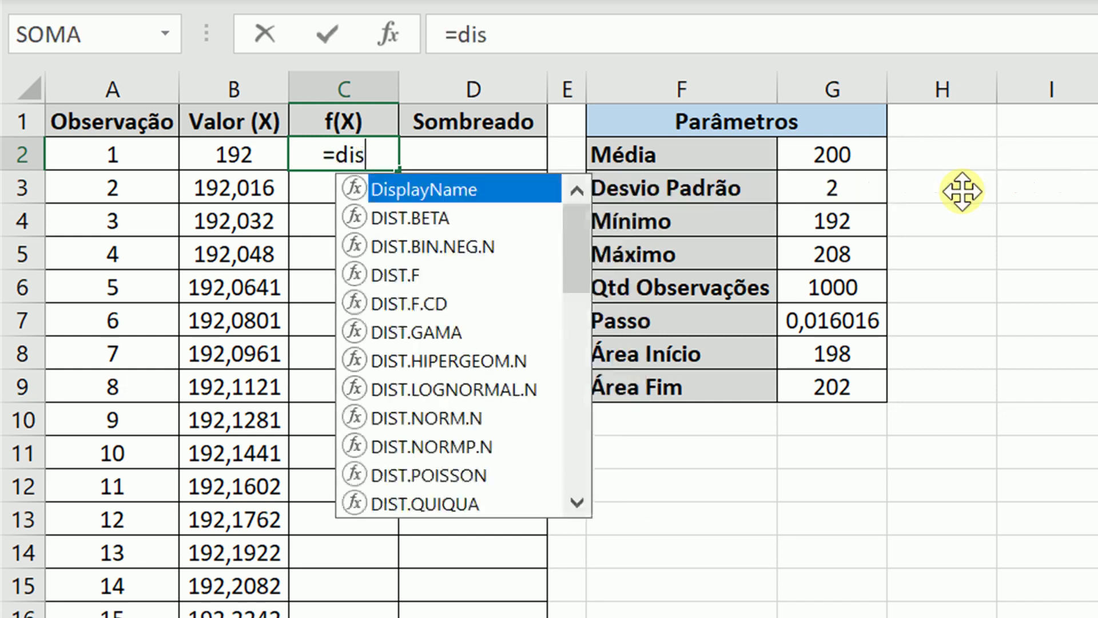
key("BackSpace")
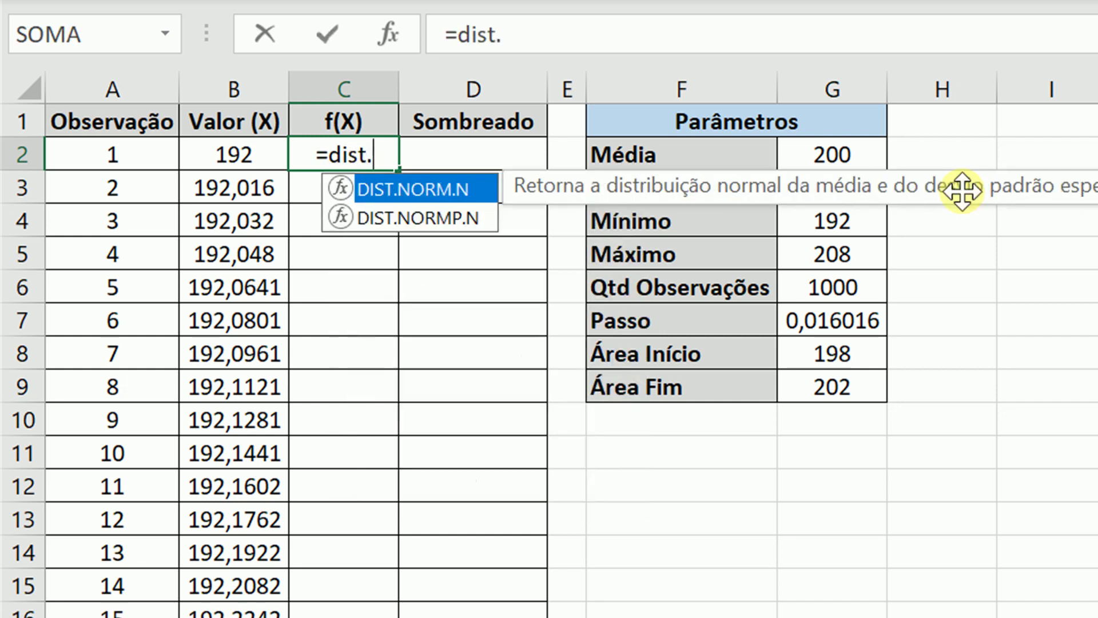
key("Tab")
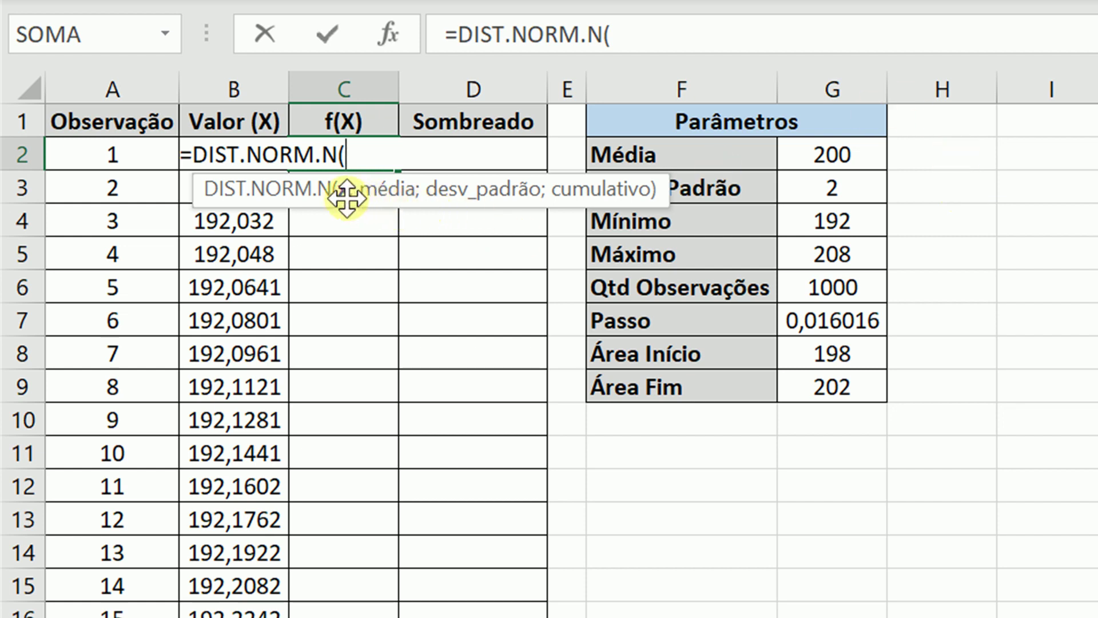
key("Left")
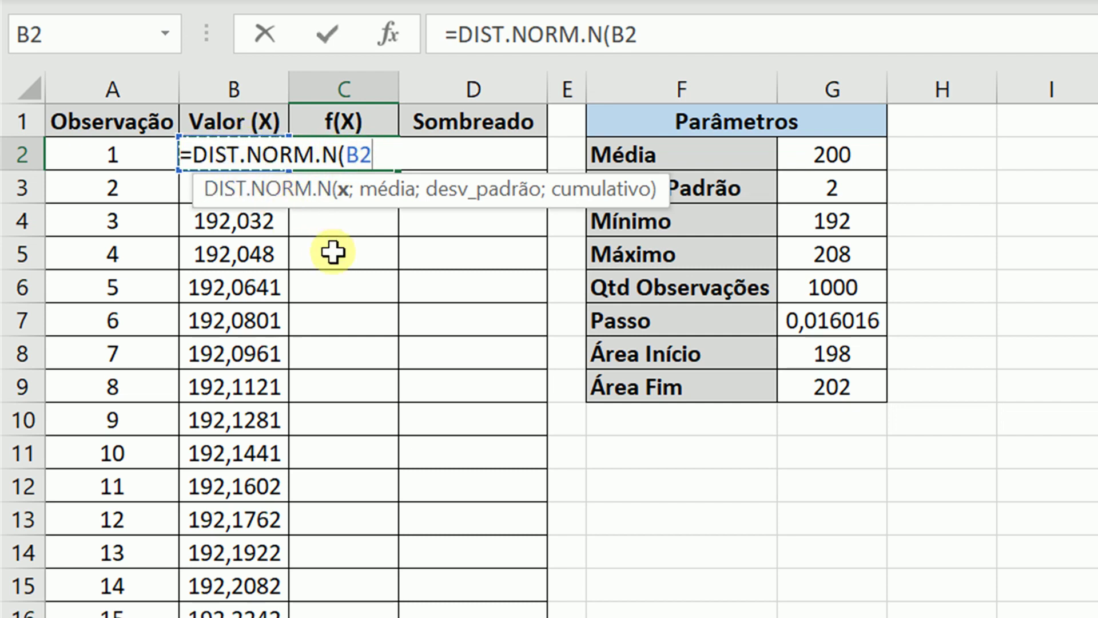
type(";")
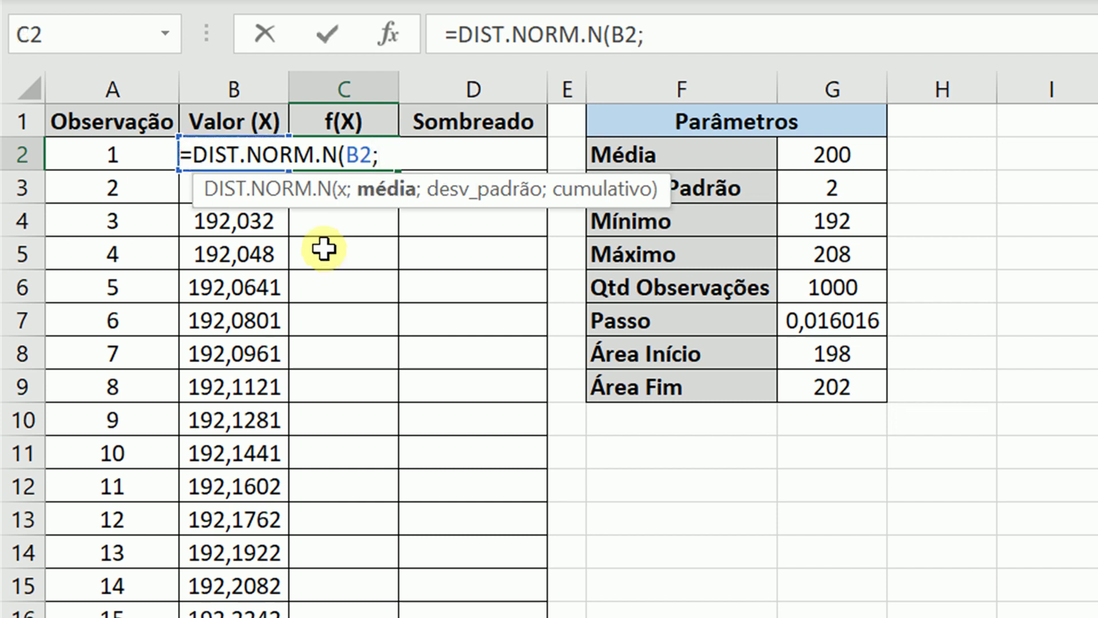
left_click(800, 162)
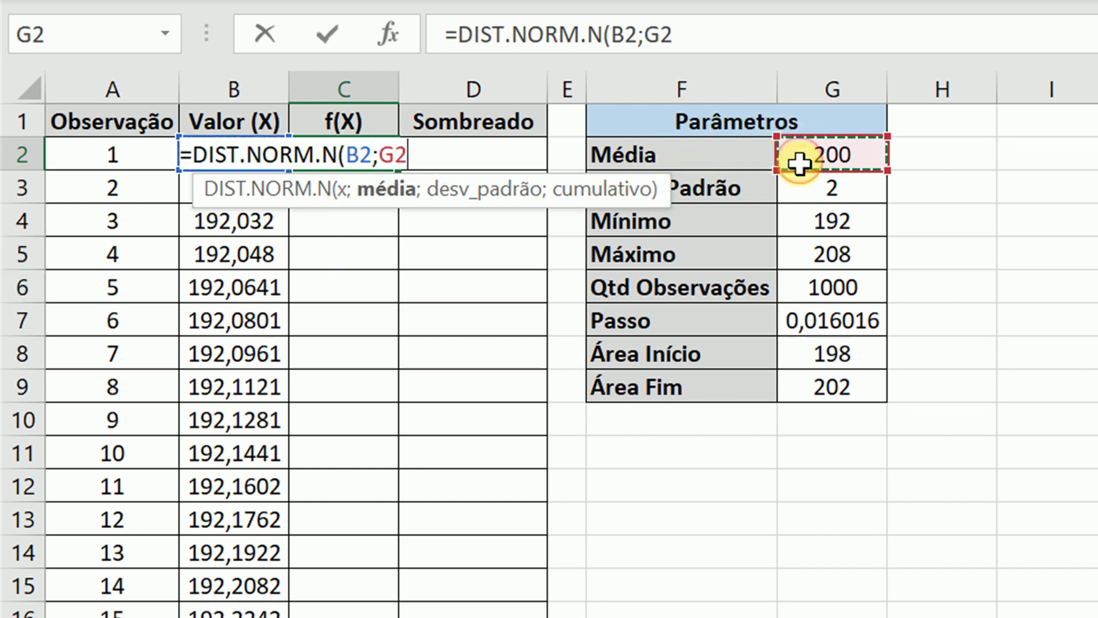
type(";")
left_click(829, 181)
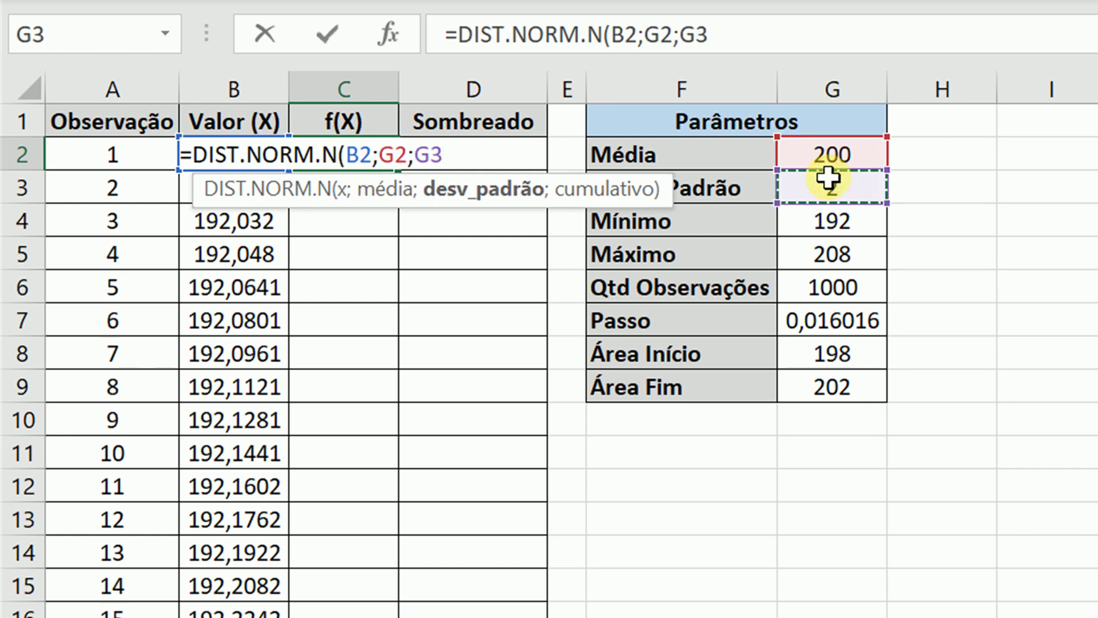
type(";")
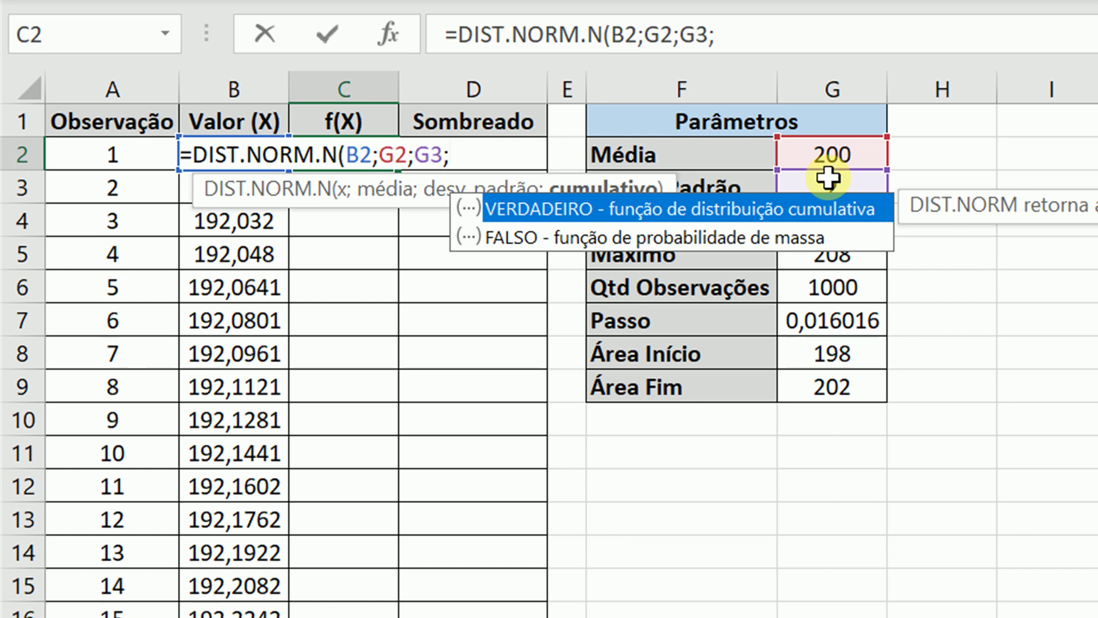
key("Down")
key("Tab")
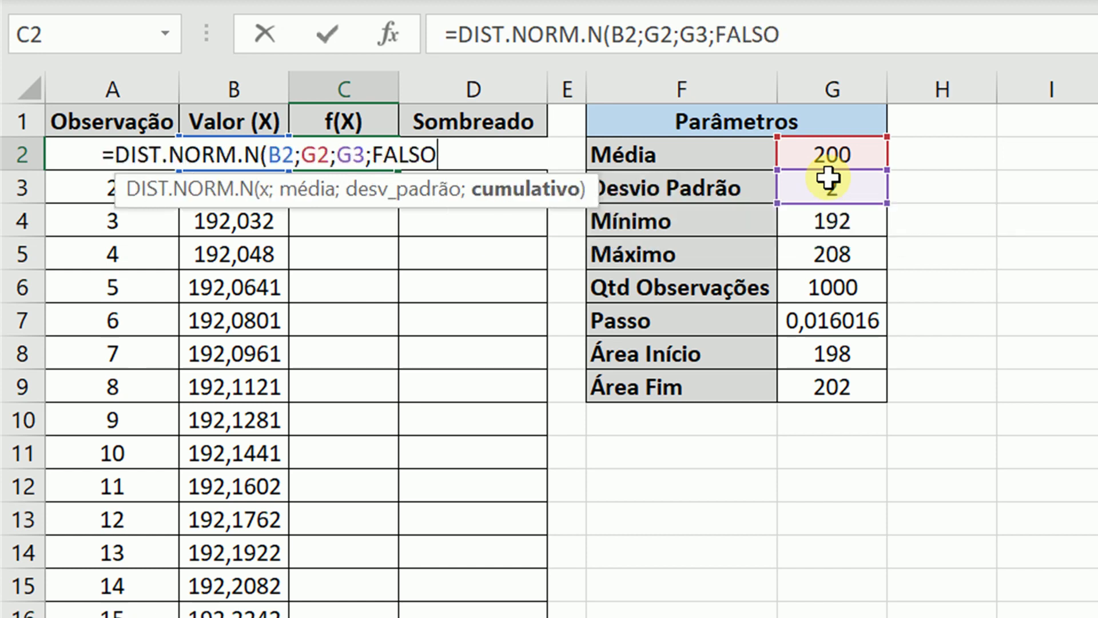
type(")")
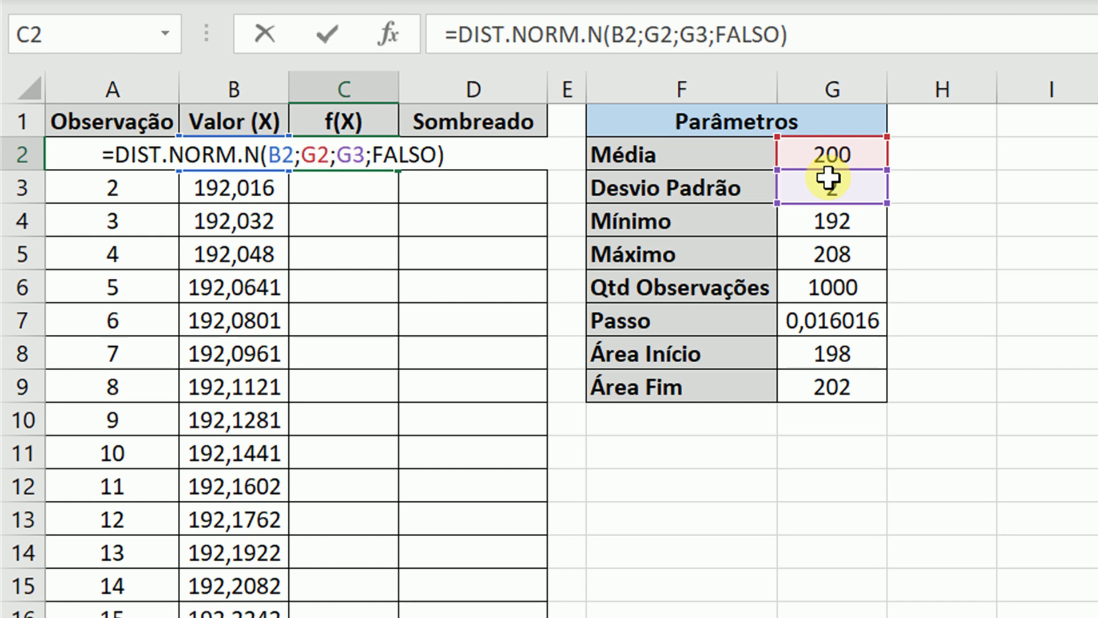
key("Return")
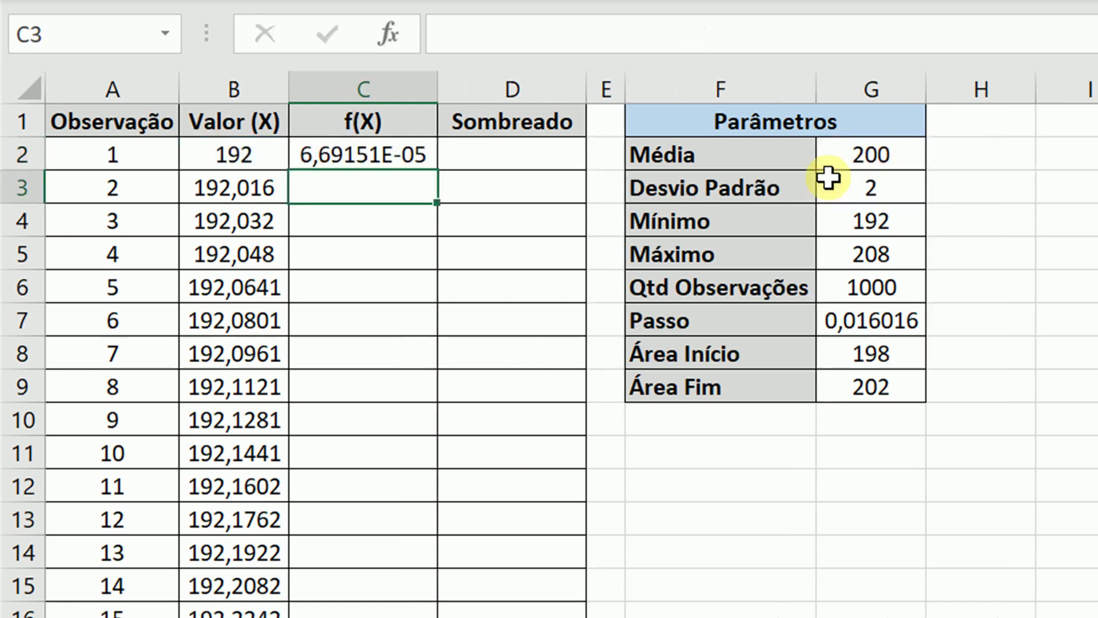
Step: Make the G2 and G3 references absolute in C2, giving =DIST.NORM.N(B2;$G$2;$G$3;FALSO), and fill the formula down the f(X) column
left_click(387, 155)
double_click(387, 154)
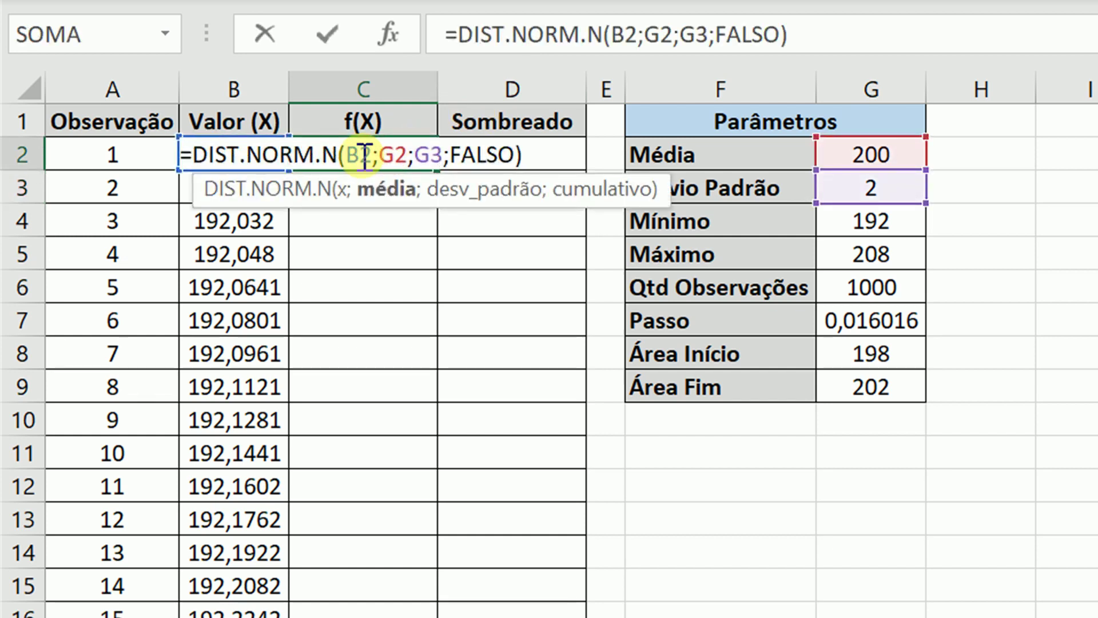
key("F4")
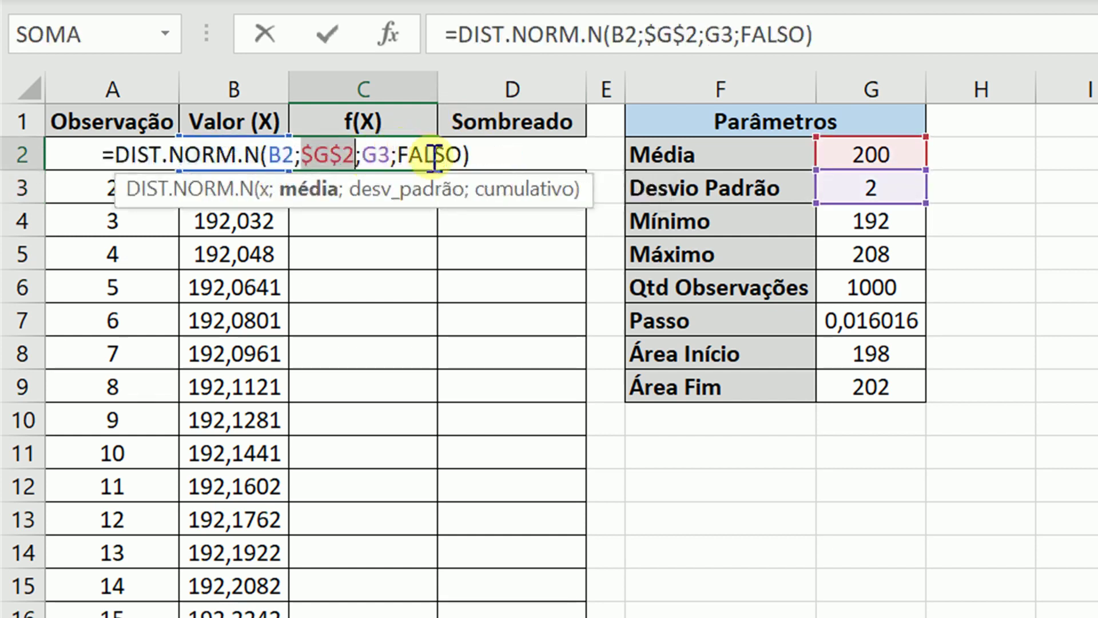
left_click(385, 154)
key("F4")
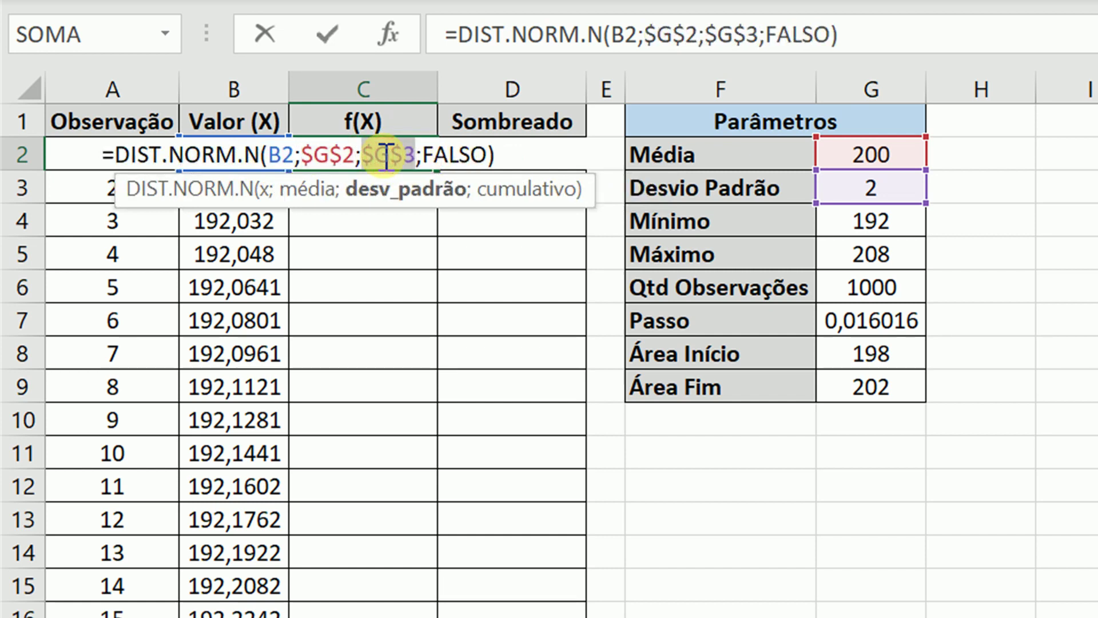
key("ctrl+Return")
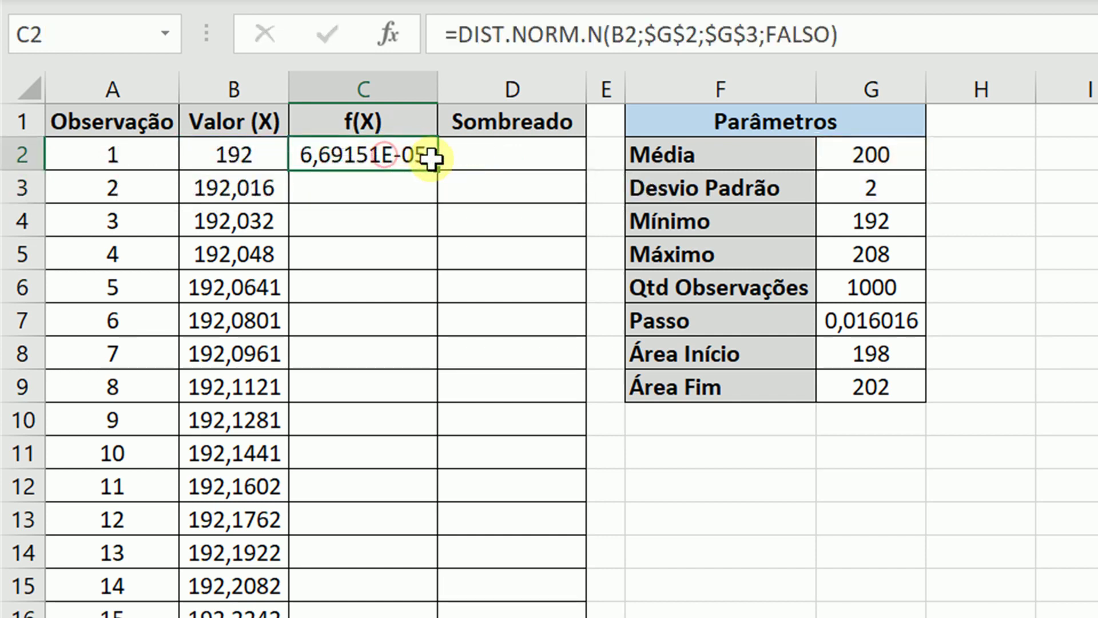
double_click(437, 170)
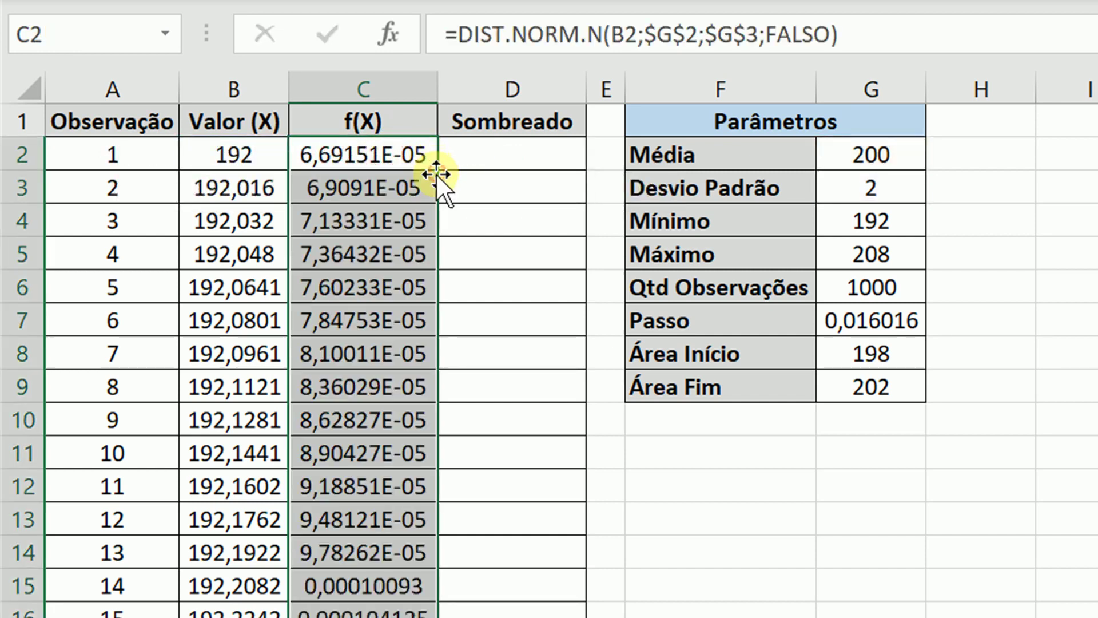
left_click(390, 158)
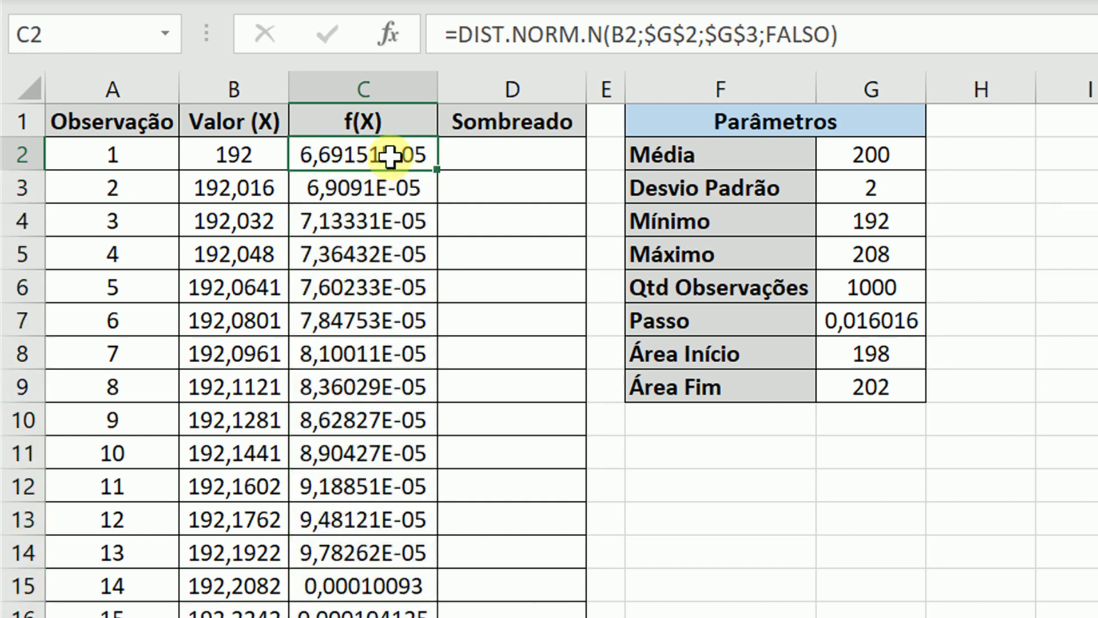
Step: Insert a 2D area chart of the whole f(X) column including its header, and move it beside the Parâmetros table
left_click(390, 127)
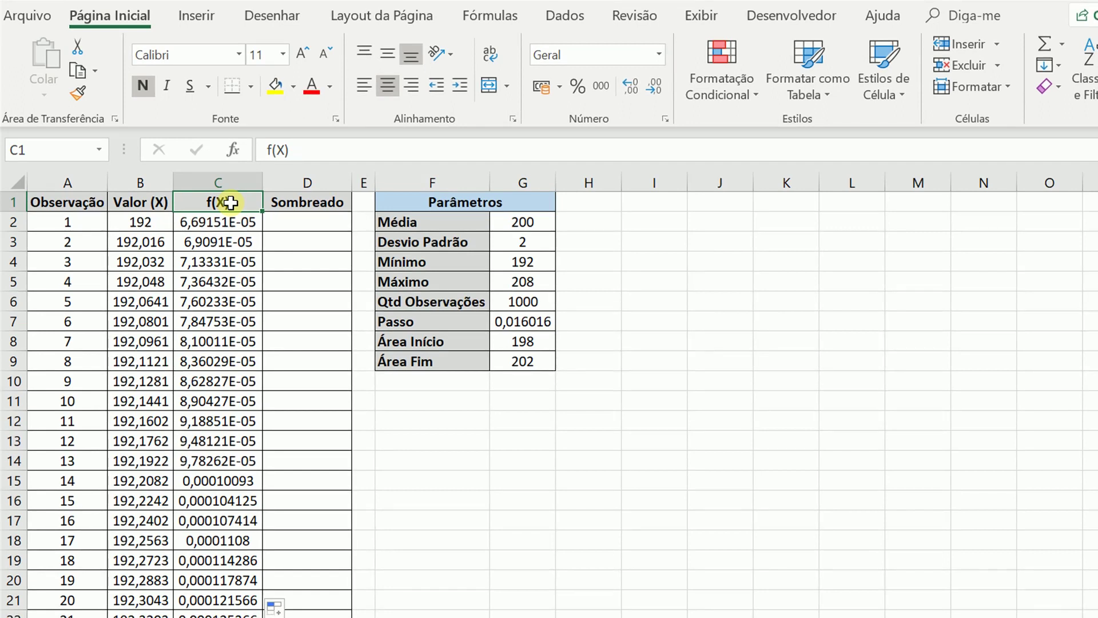
key("ctrl+shift+Down")
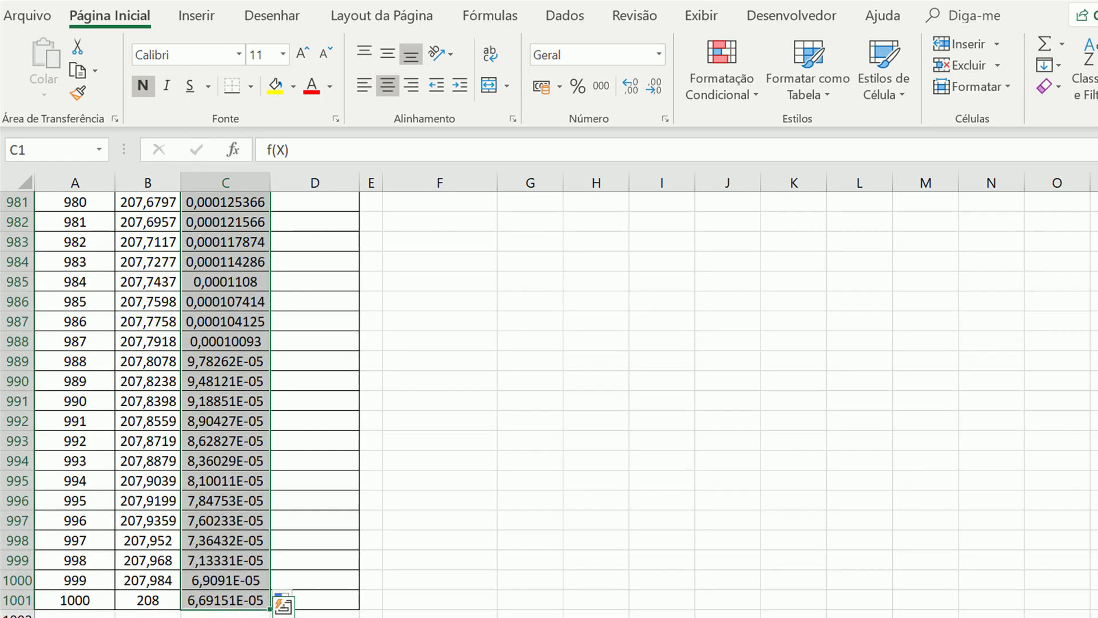
key("ctrl+BackSpace")
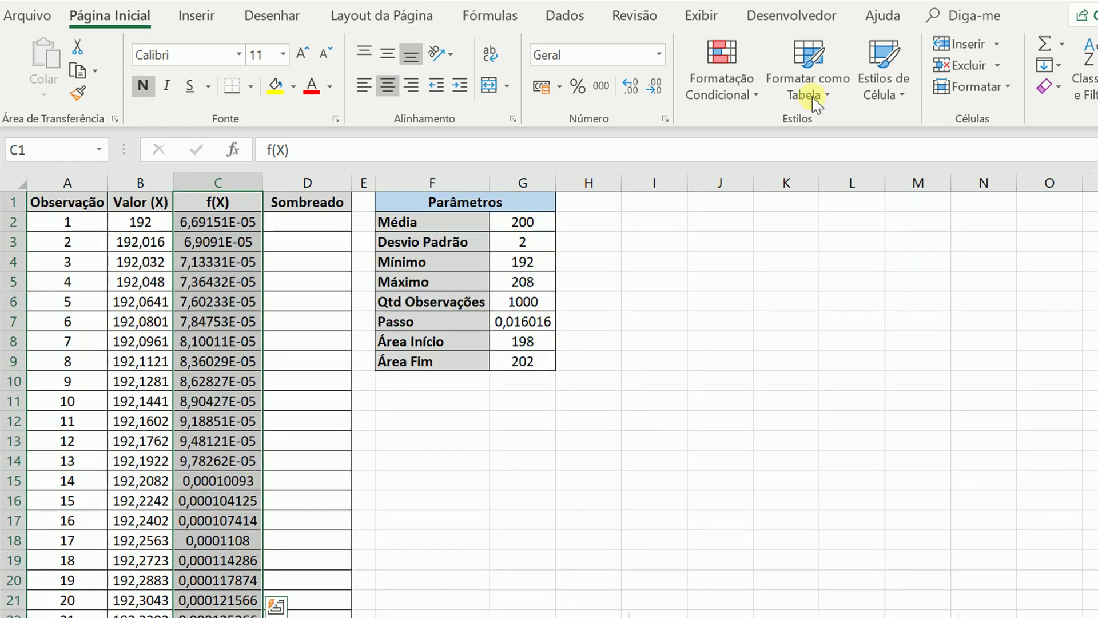
left_click(213, 14)
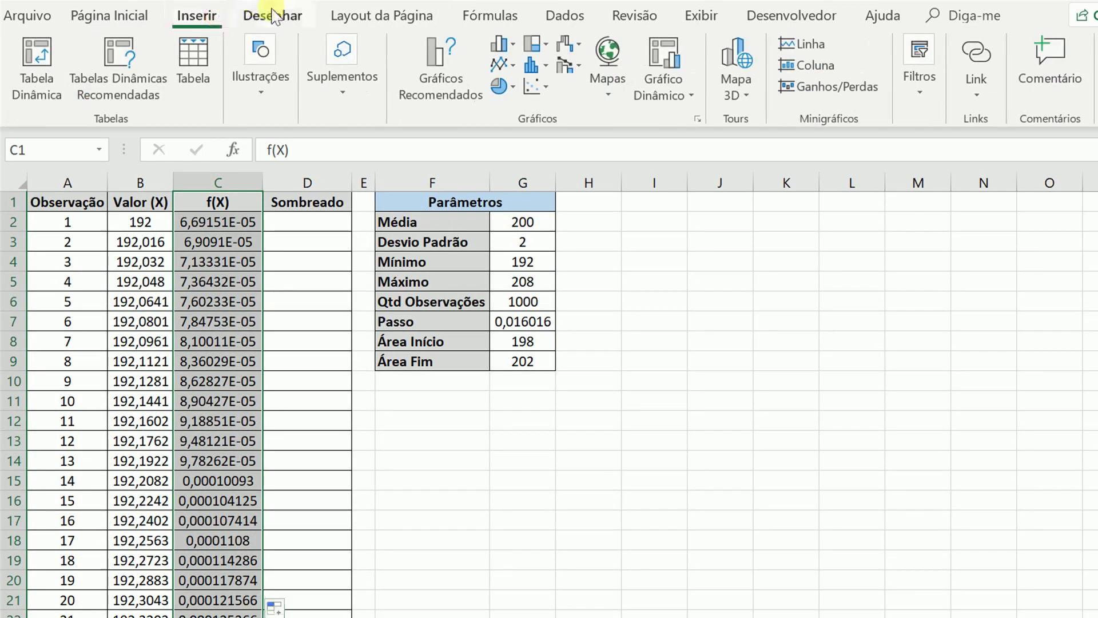
left_click(499, 65)
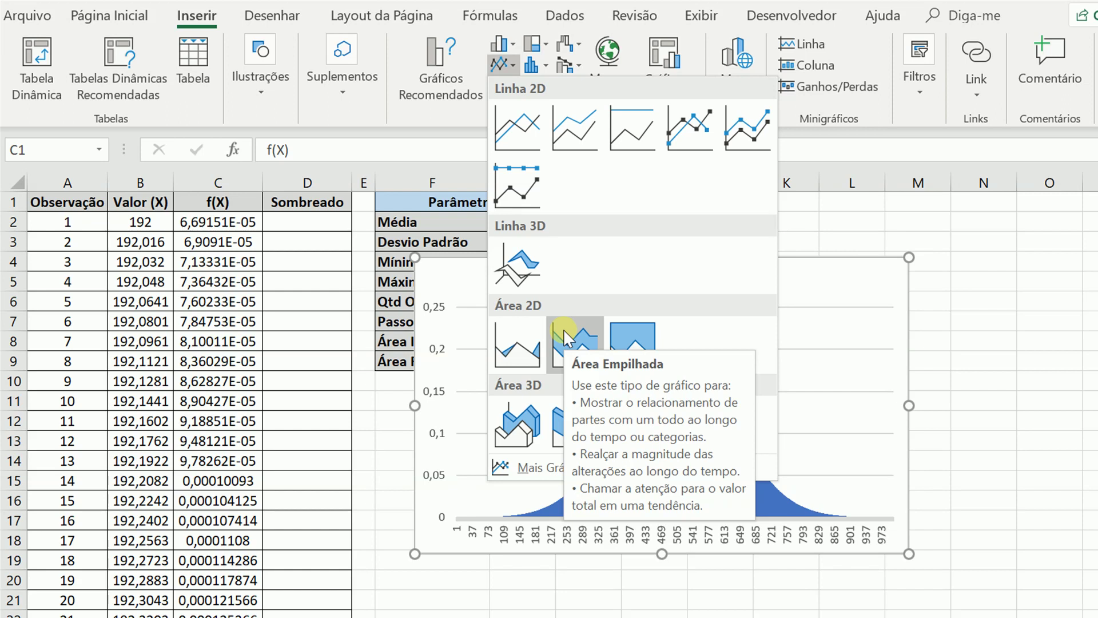
left_click(518, 347)
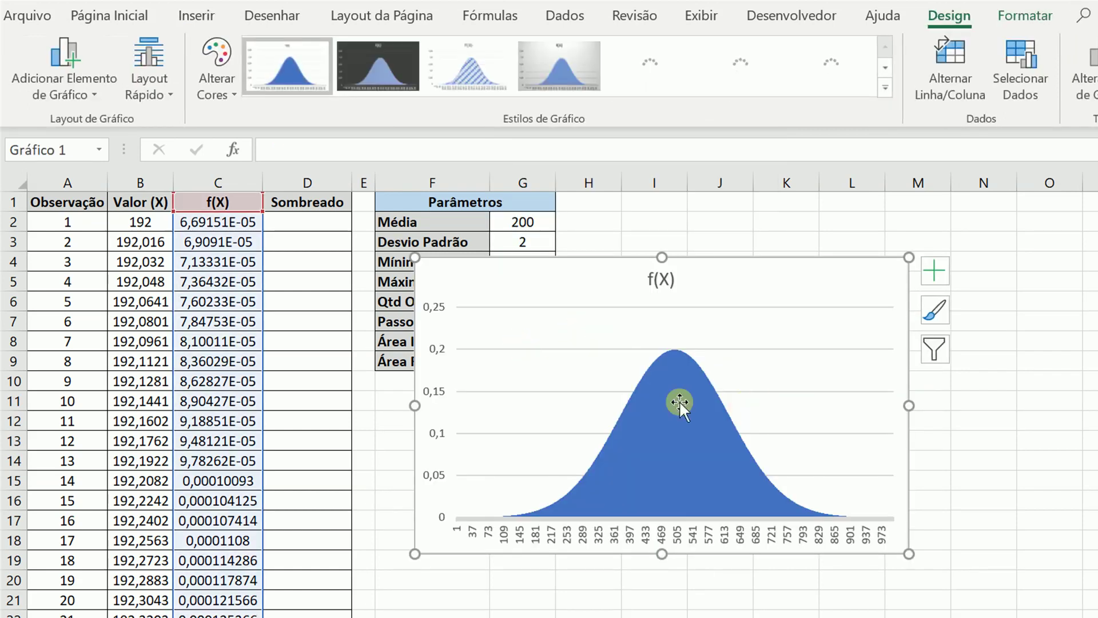
left_click_drag(414, 293, 569, 241)
Step: Delete the f(X) chart's title and enlarge the chart to about row 19
left_click(816, 231)
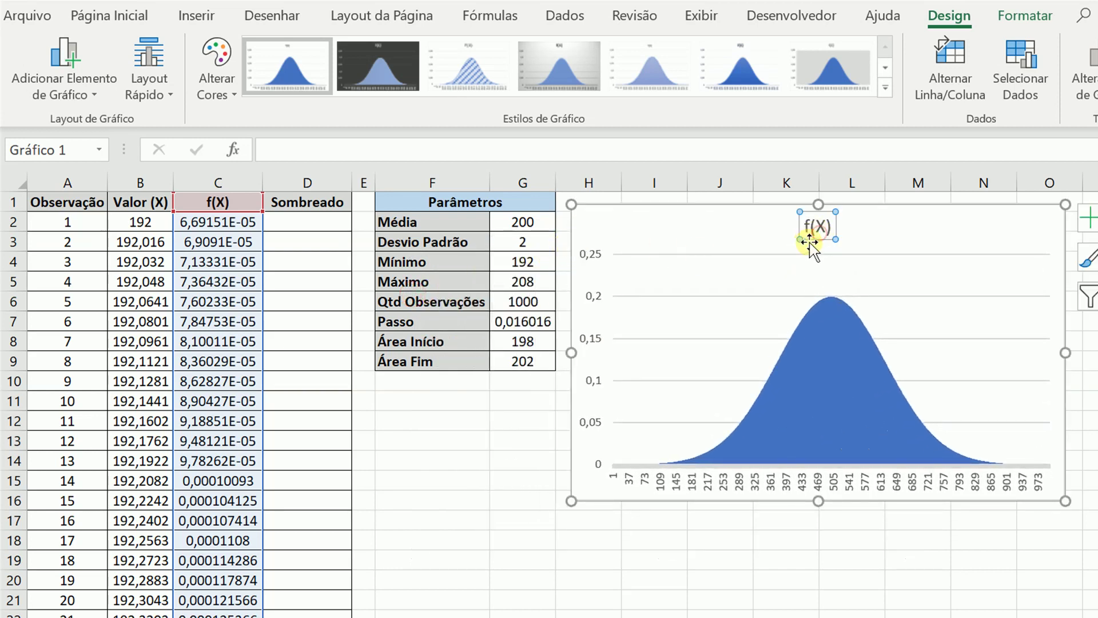
key("Delete")
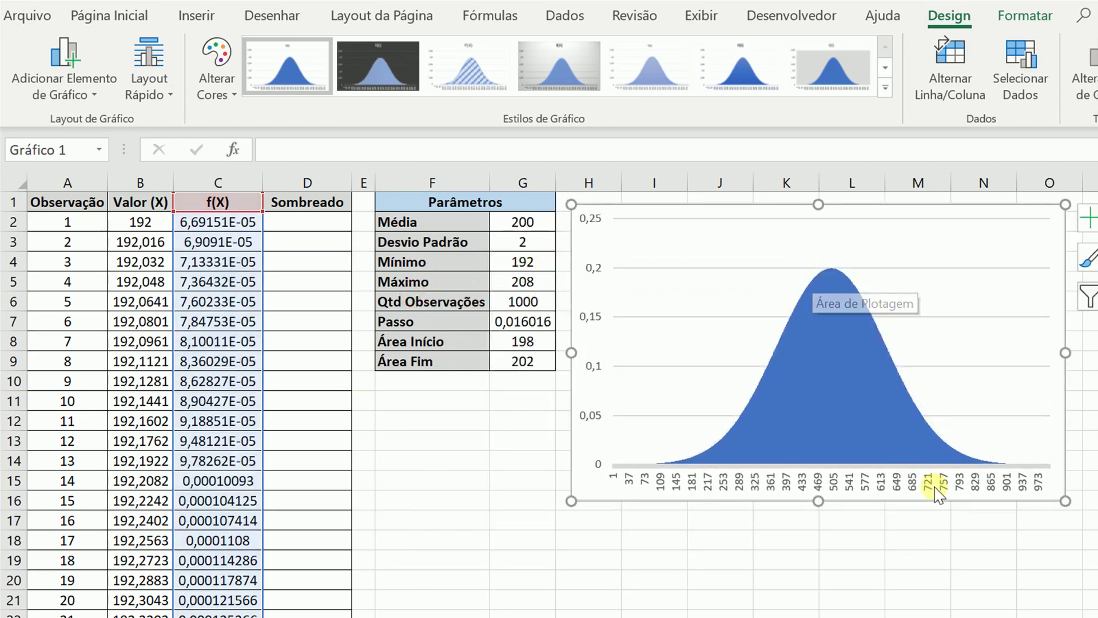
left_click_drag(1065, 501, 1089, 564)
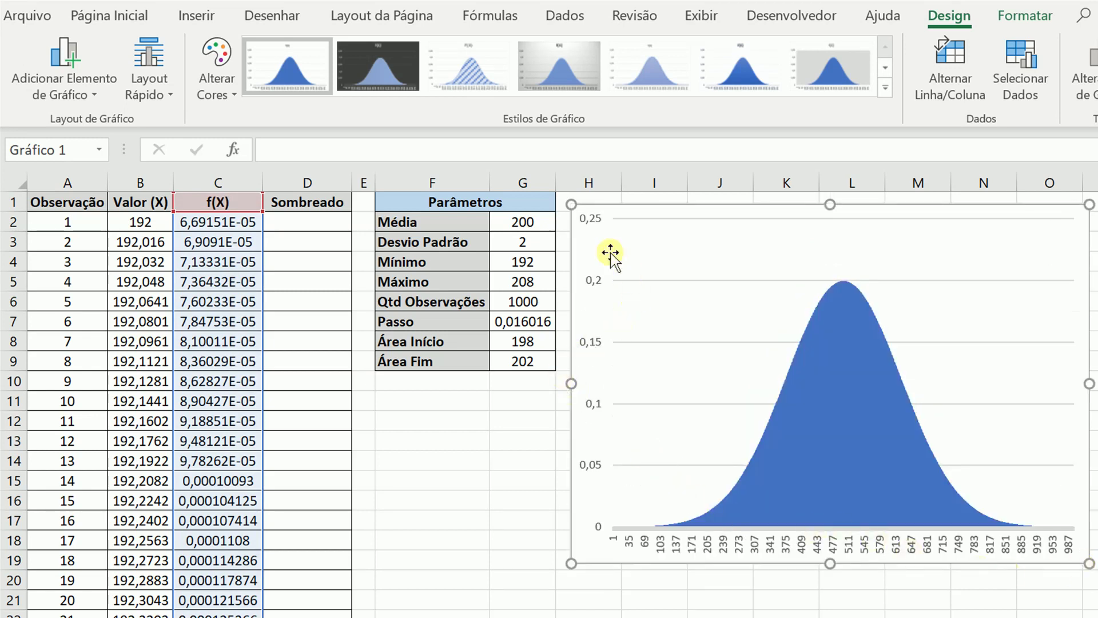
left_click(325, 204)
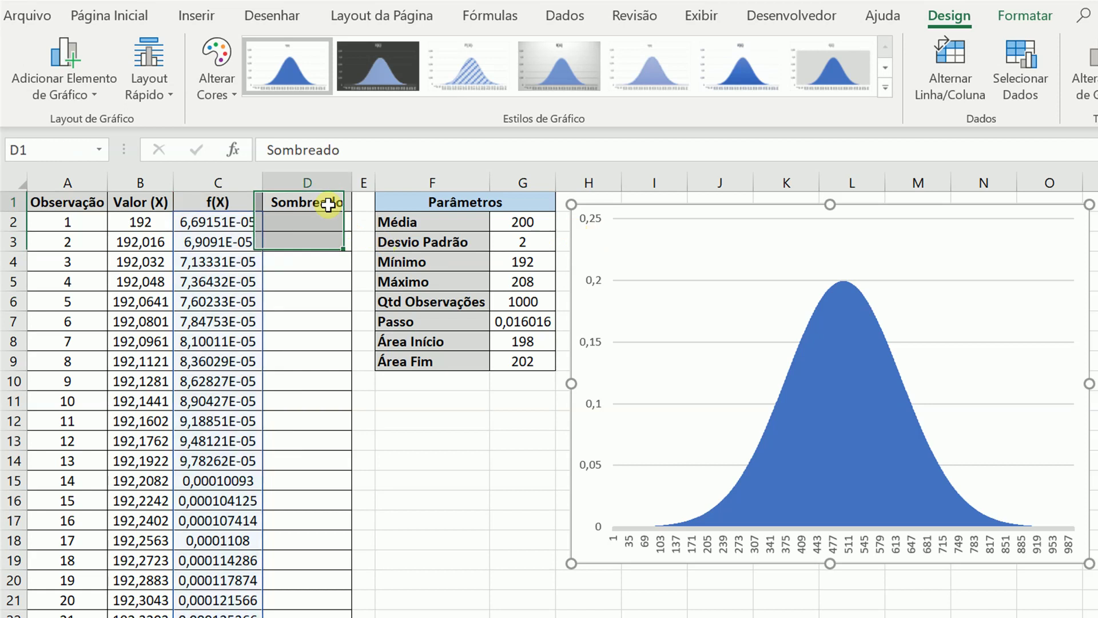
Step: Start a formula in cell D2 of the Sombreado column with the E function nested as the logical test of SE
left_click(304, 223)
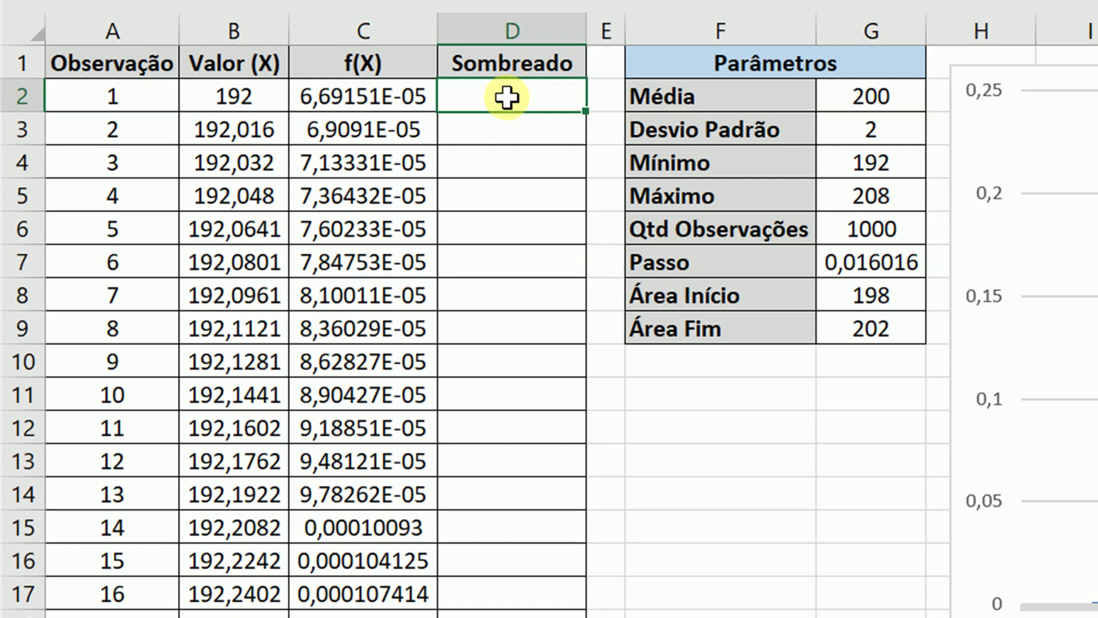
left_click(236, 98)
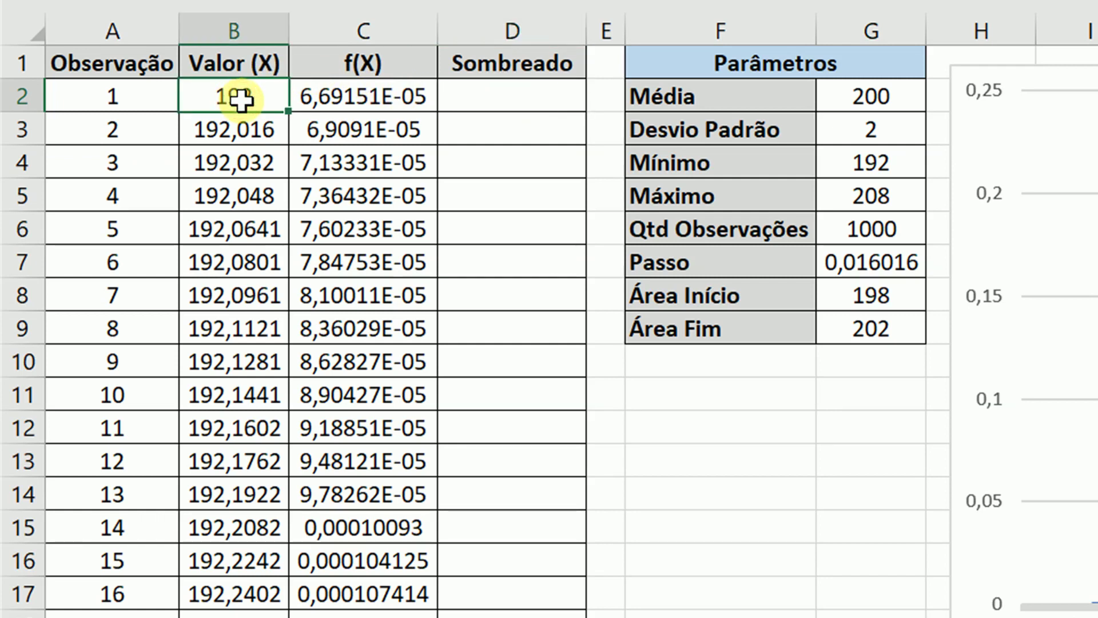
left_click(471, 95)
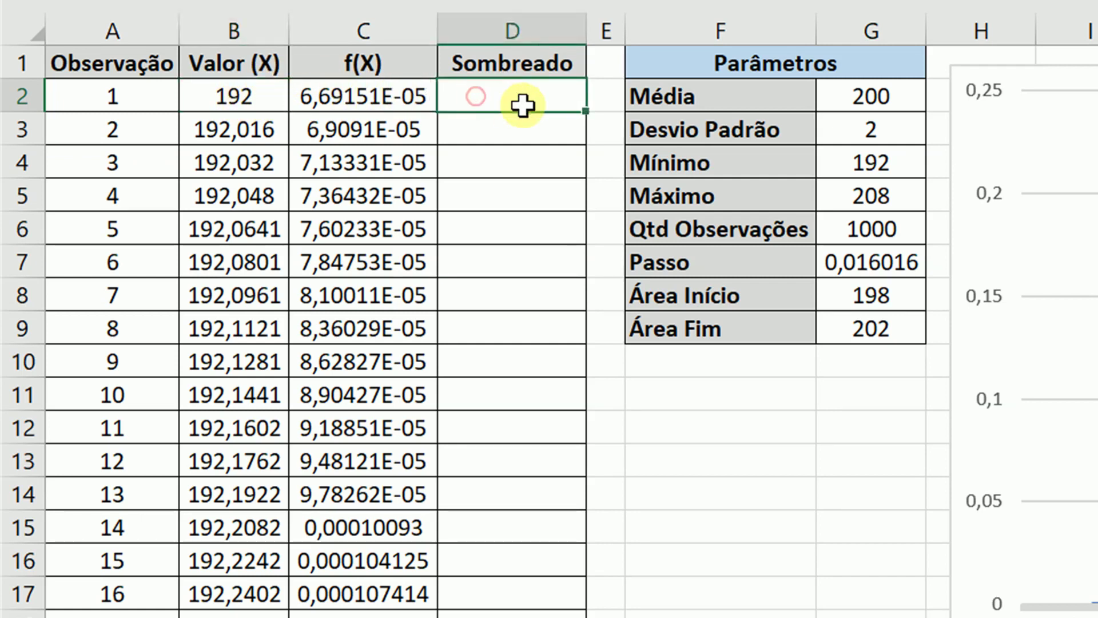
left_click(389, 102)
left_click(457, 101)
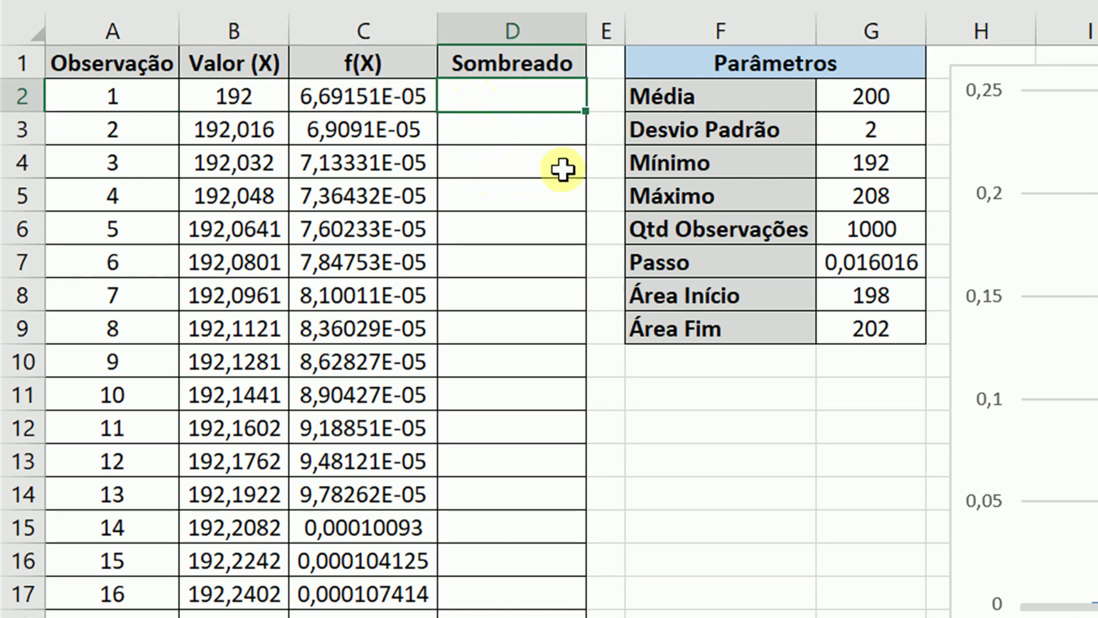
type("=")
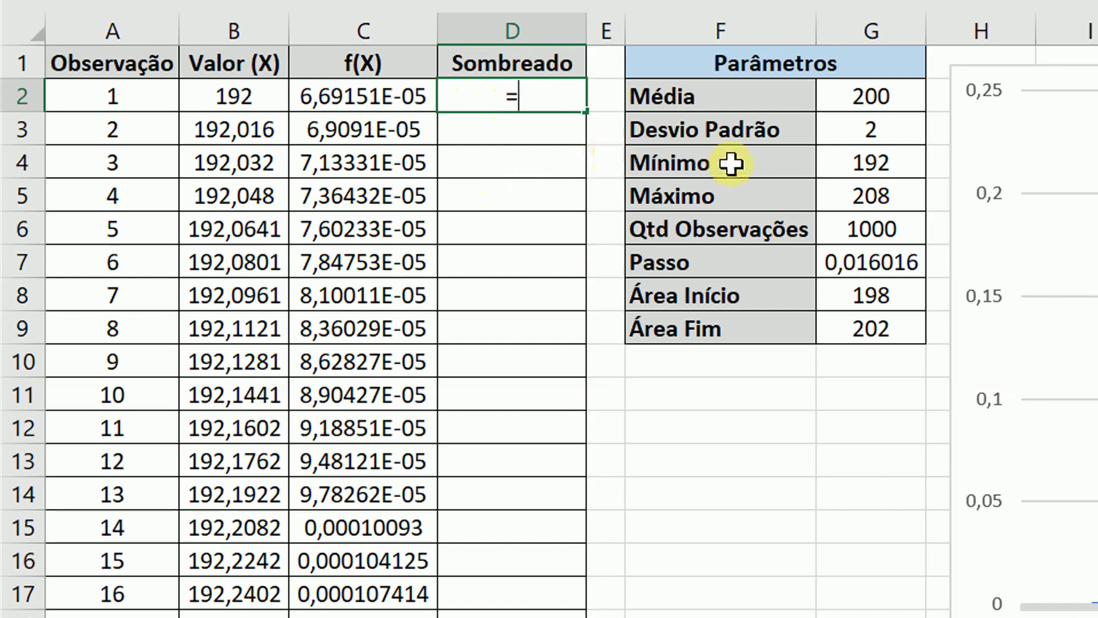
type("se")
key("Tab")
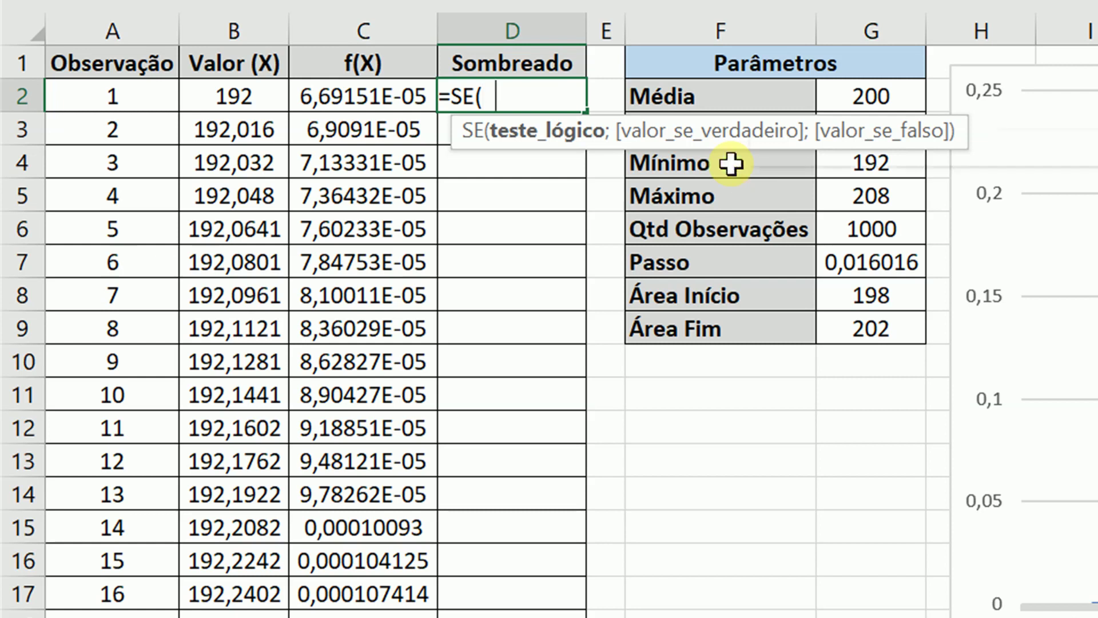
type("e")
key("Tab")
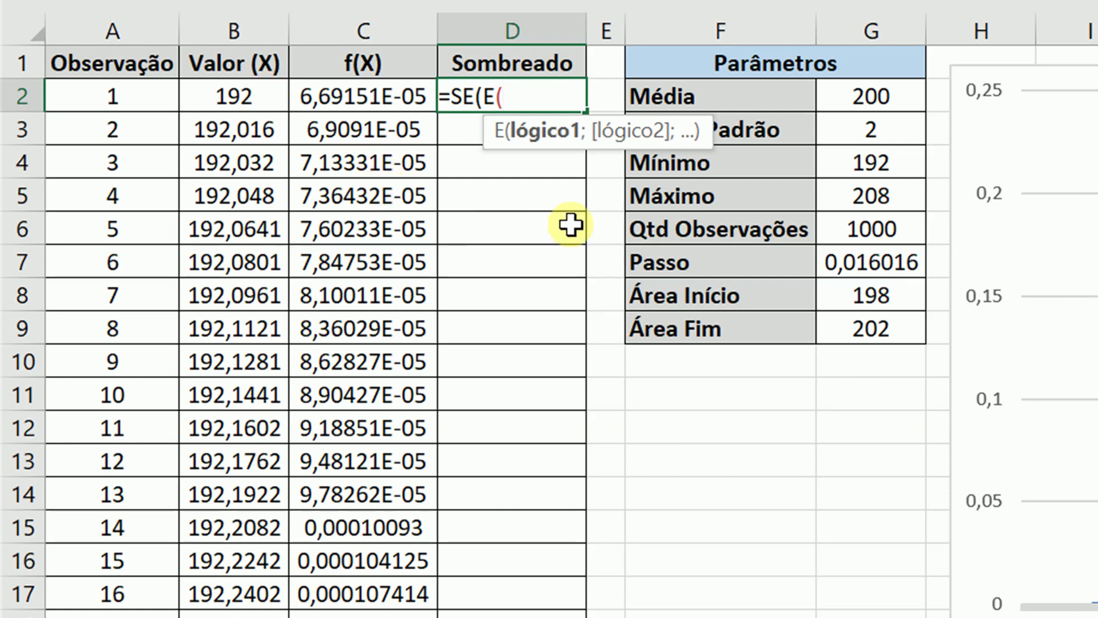
Step: Add the two conditions B2>=G8 and B2<=G9 to the E function of the D2 formula and close it
left_click(261, 93)
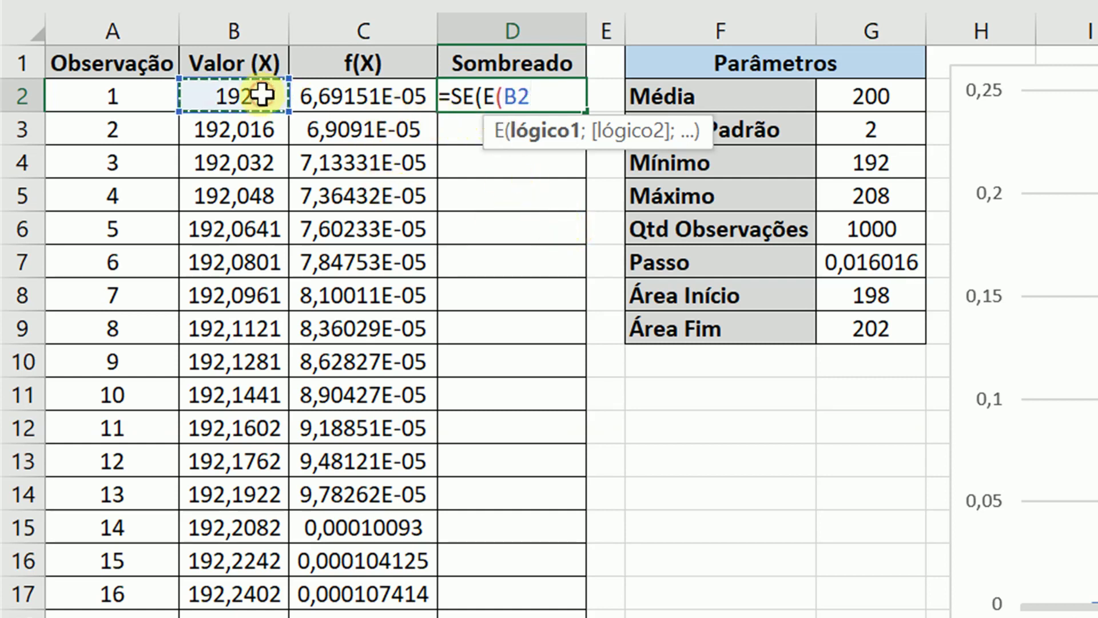
type(">=")
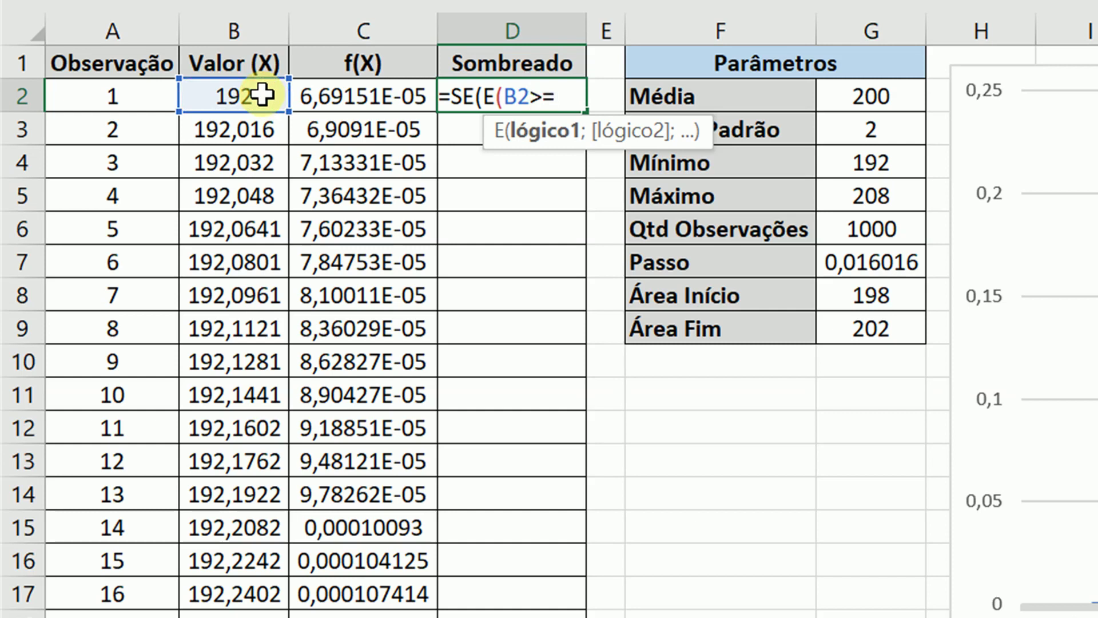
left_click(853, 294)
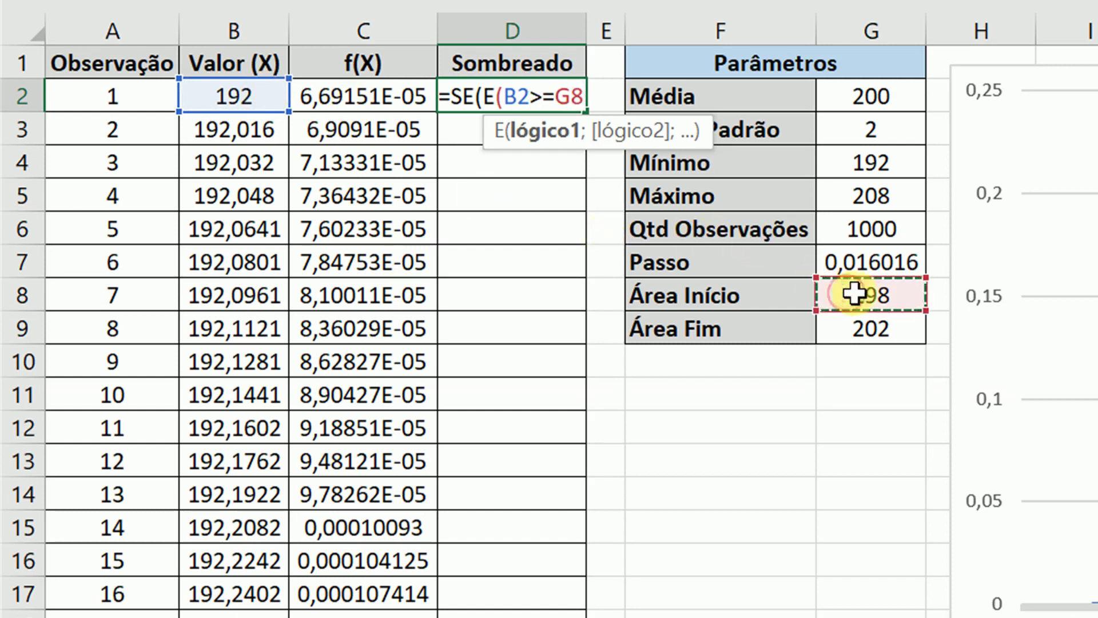
type(";")
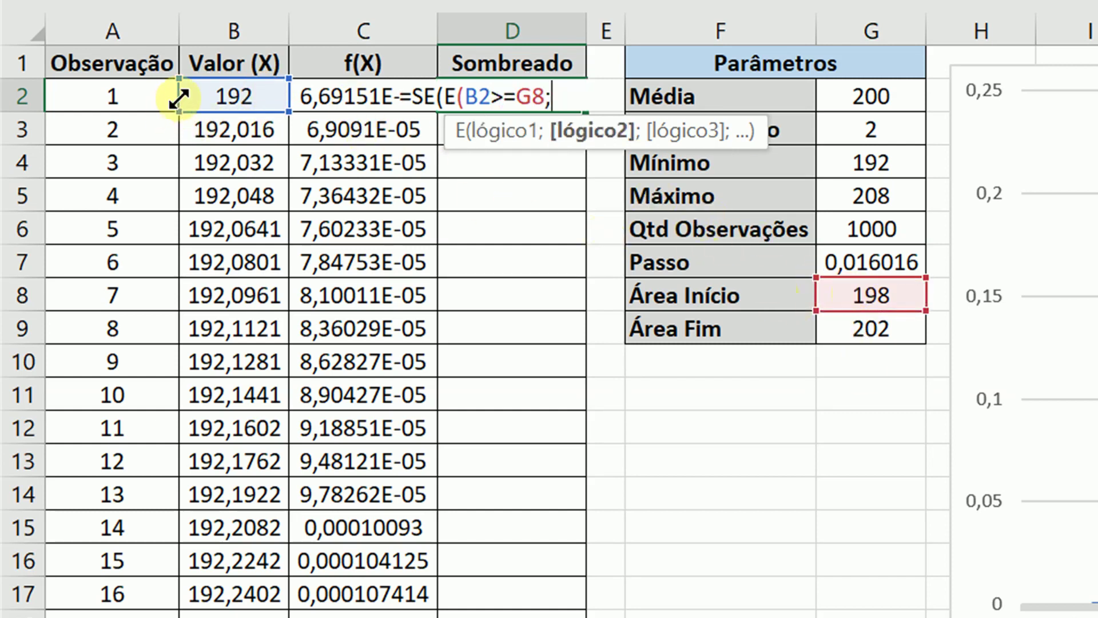
left_click(200, 97)
type("<=")
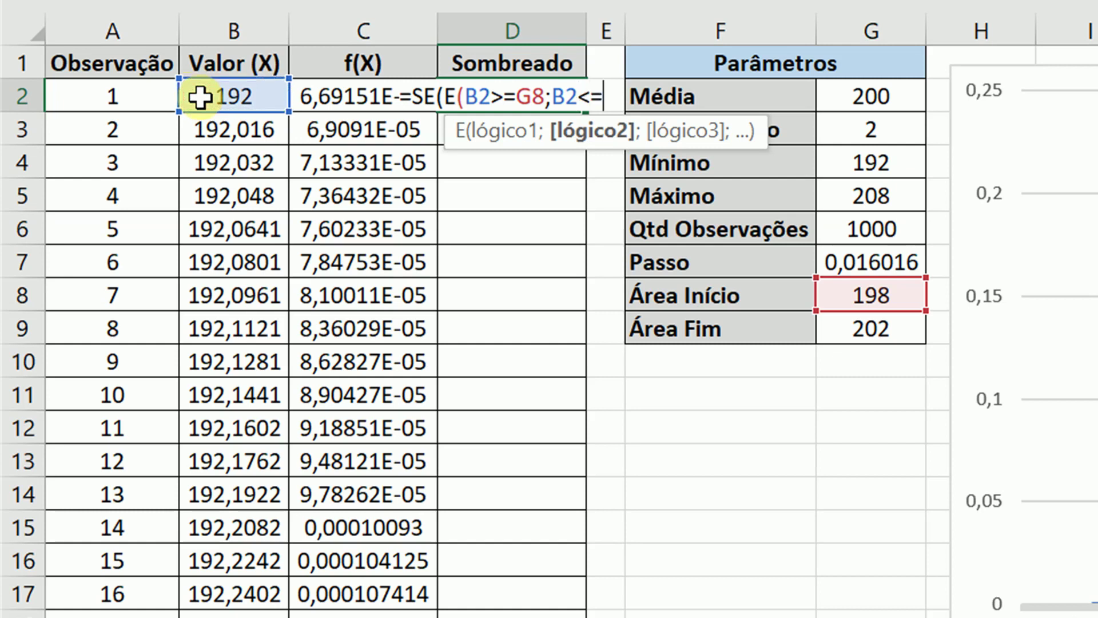
left_click(894, 332)
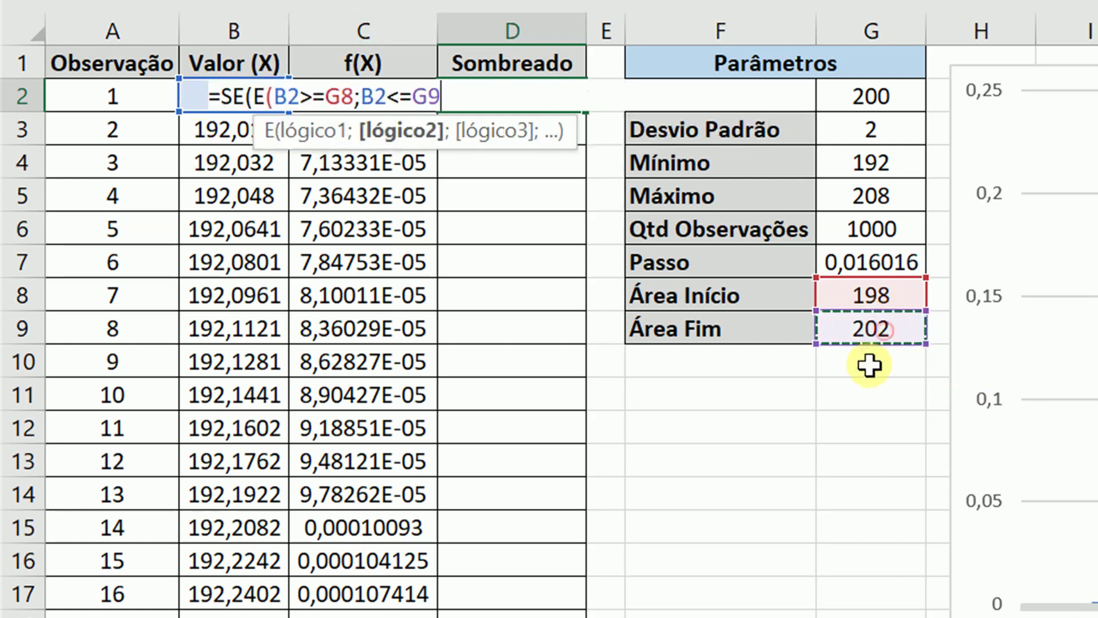
type(")")
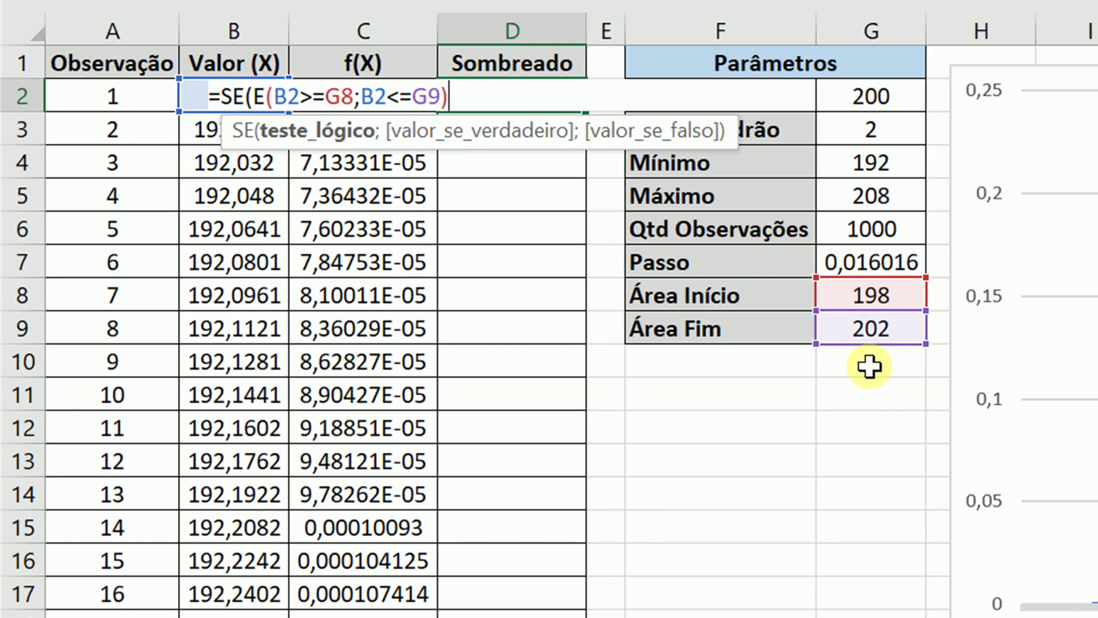
Step: Complete the D2 formula to return C2 when true and empty text otherwise, giving =SE(E(B2>=G8;B2<=G9);C2;"")
type(";")
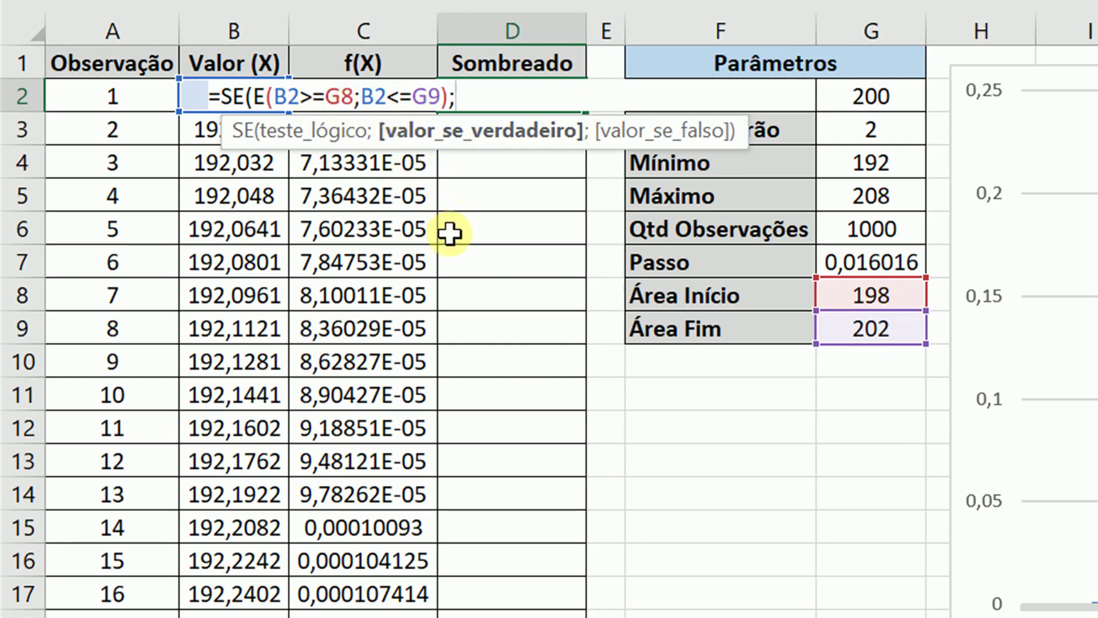
key("Right")
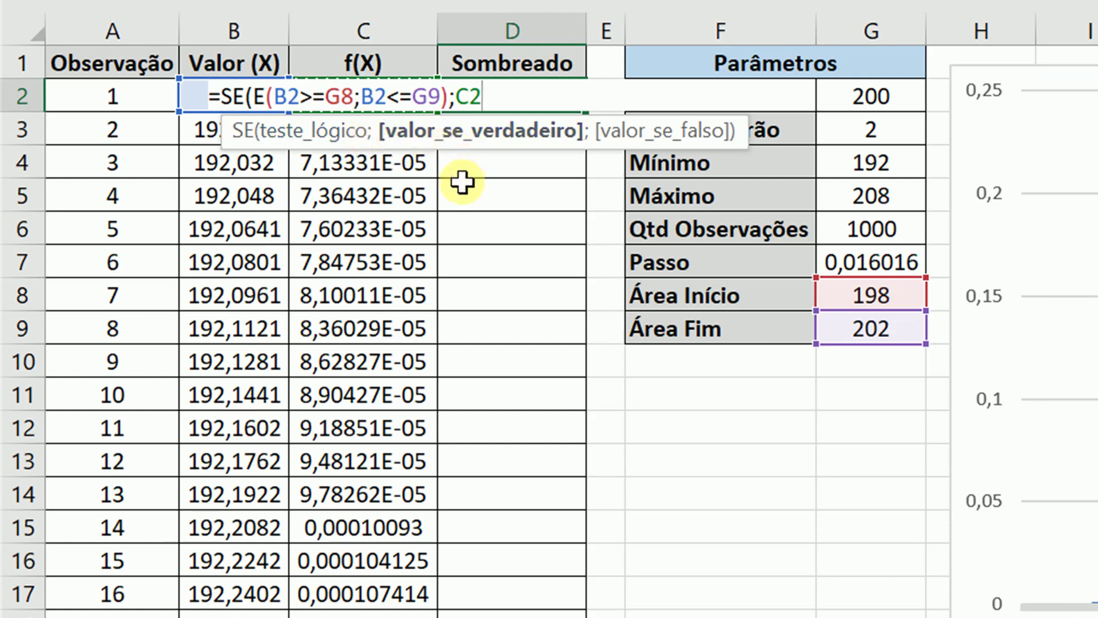
type(";")
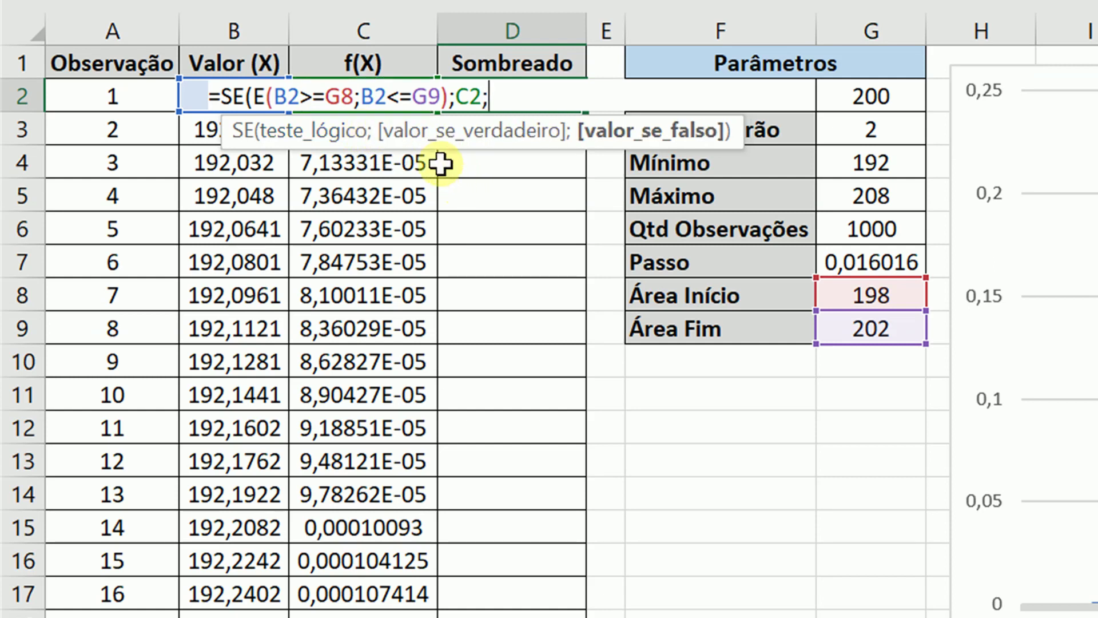
type("\"\")")
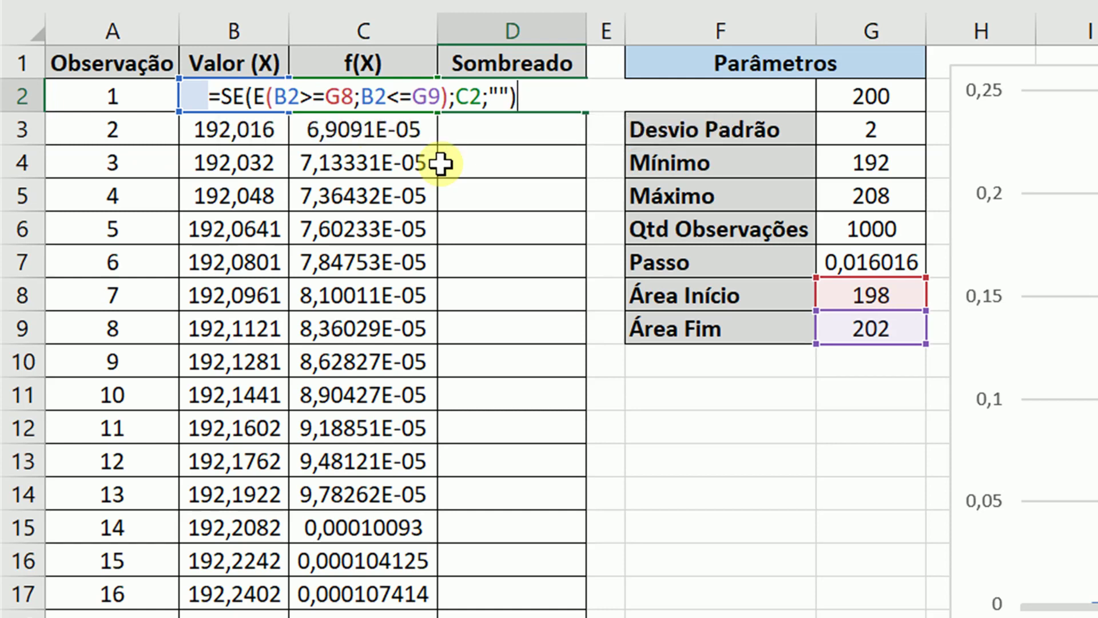
key("Return")
key("Up")
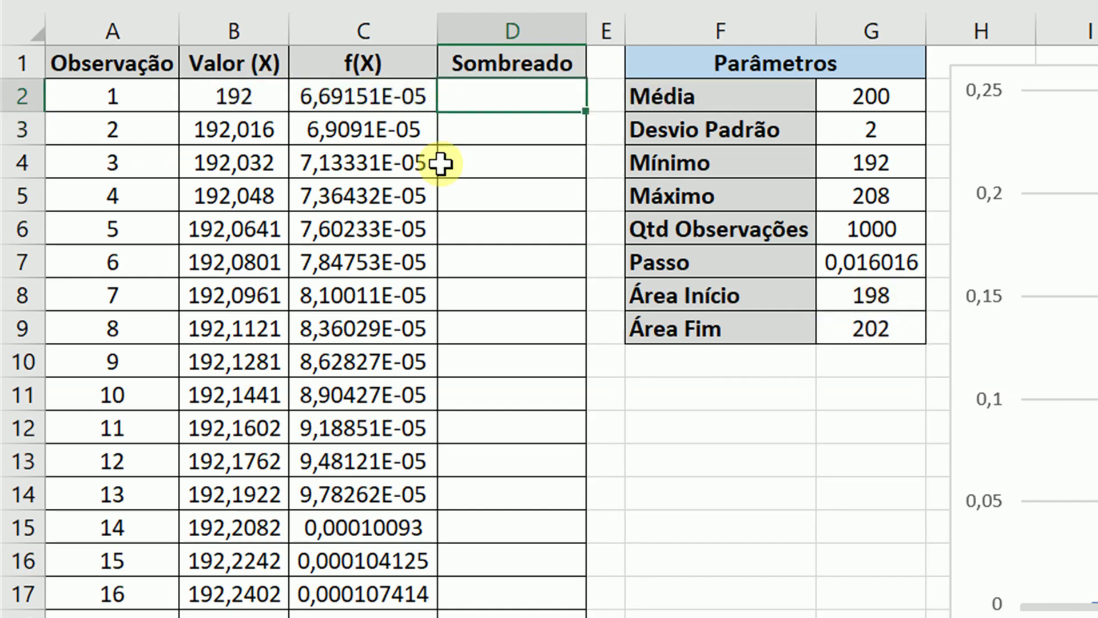
Step: Make the G8 and G9 references absolute in D2, giving =SE(E(B2>=$G$8;B2<=$G$9);C2;""), and fill the formula down the Sombreado column
left_click(262, 88)
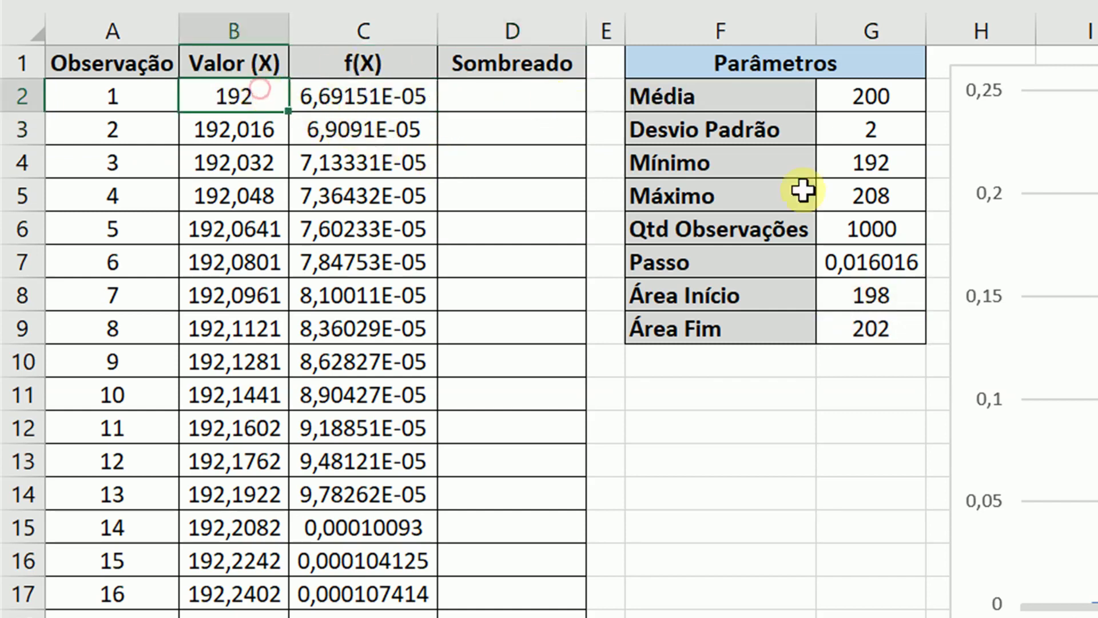
left_click_drag(881, 286, 882, 315)
left_click(858, 293)
double_click(543, 104)
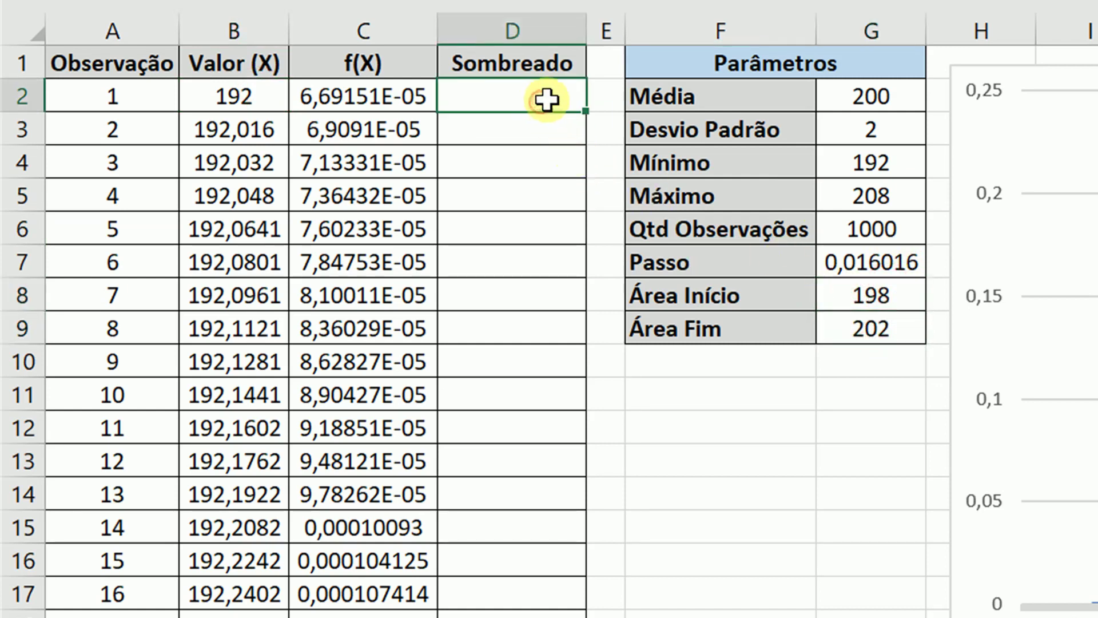
key("ctrl+v")
left_click(538, 96)
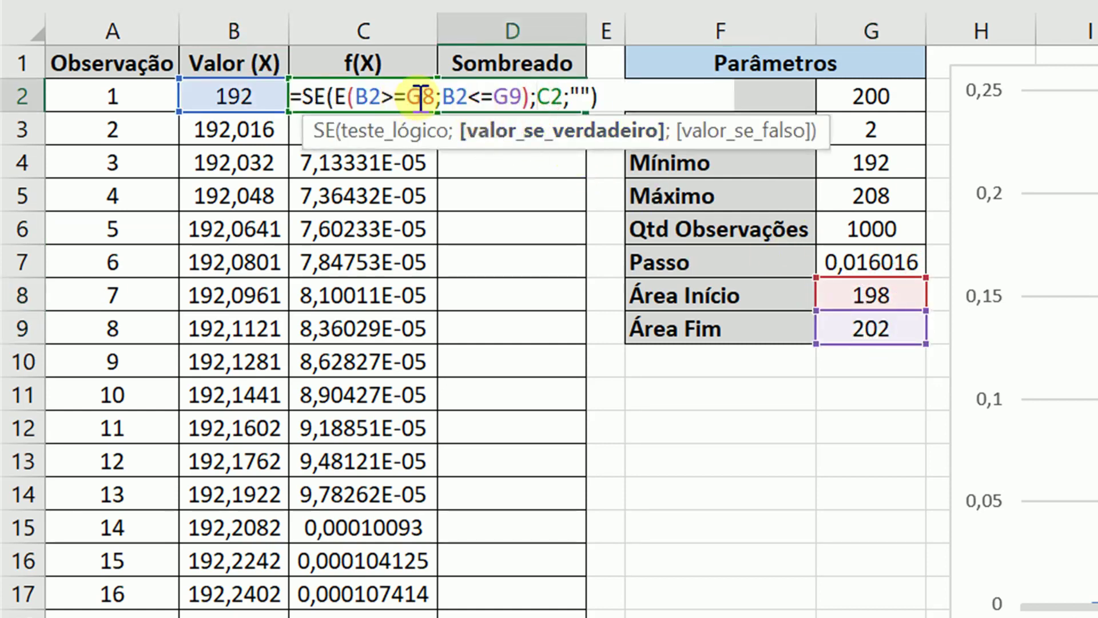
left_click(421, 99)
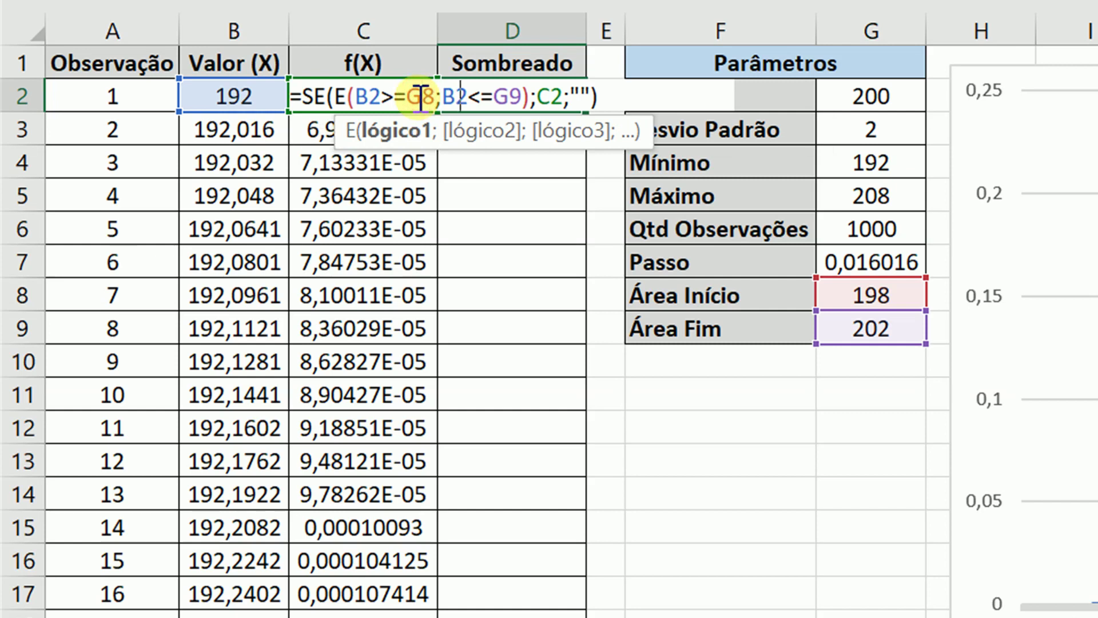
key("F4")
left_click(522, 97)
key("F4")
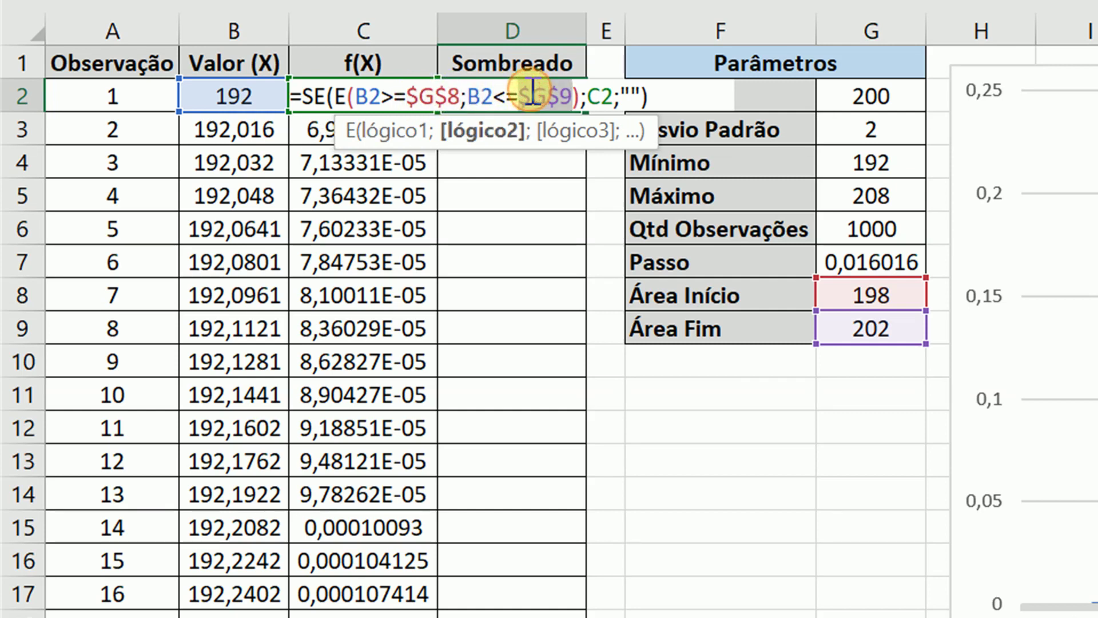
key("ctrl+Return")
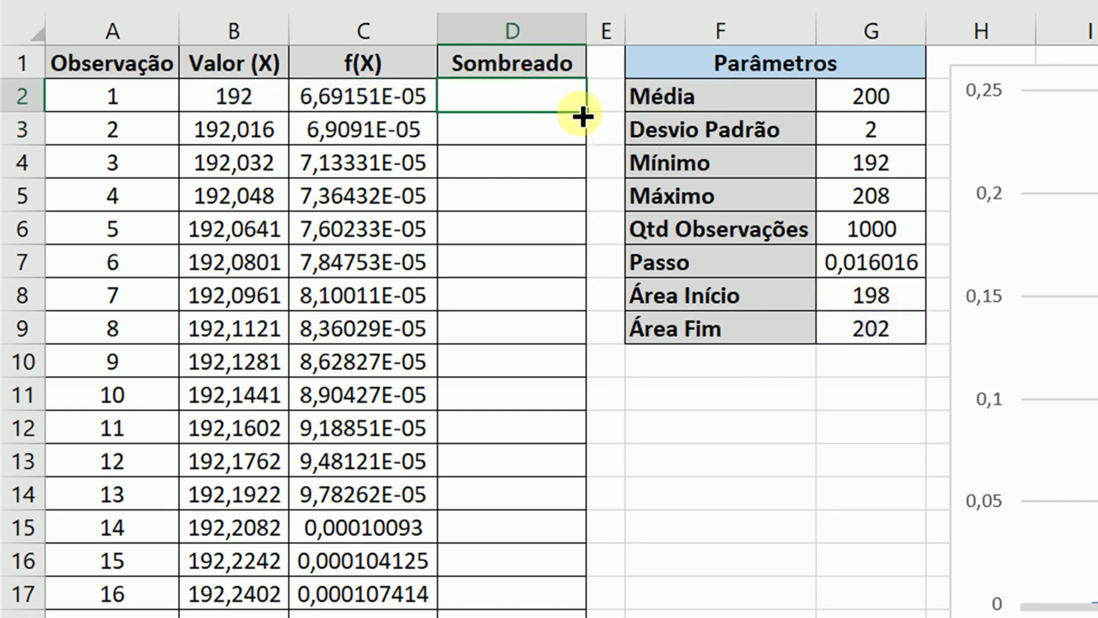
double_click(582, 117)
left_click(564, 122)
Step: Check in the rows around X = 198 where the Sombreado values begin and compare them with f(X)
left_click(392, 92)
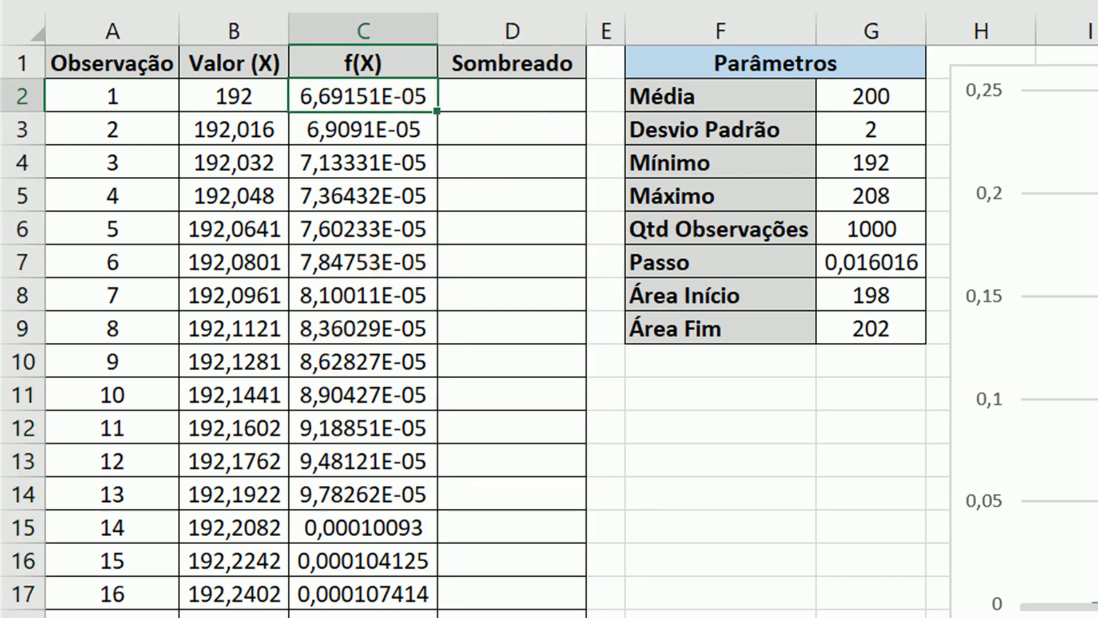
scroll(549, 330, "down", 19)
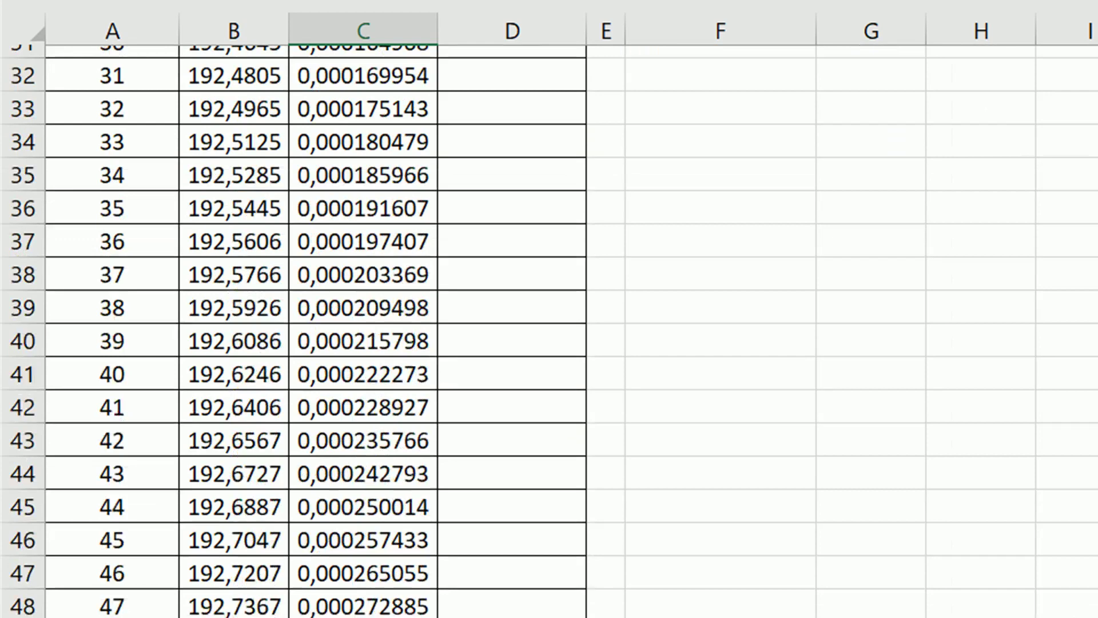
scroll(549, 330, "down", 20)
scroll(549, 330, "down", 20)
scroll(549, 331, "up", 3)
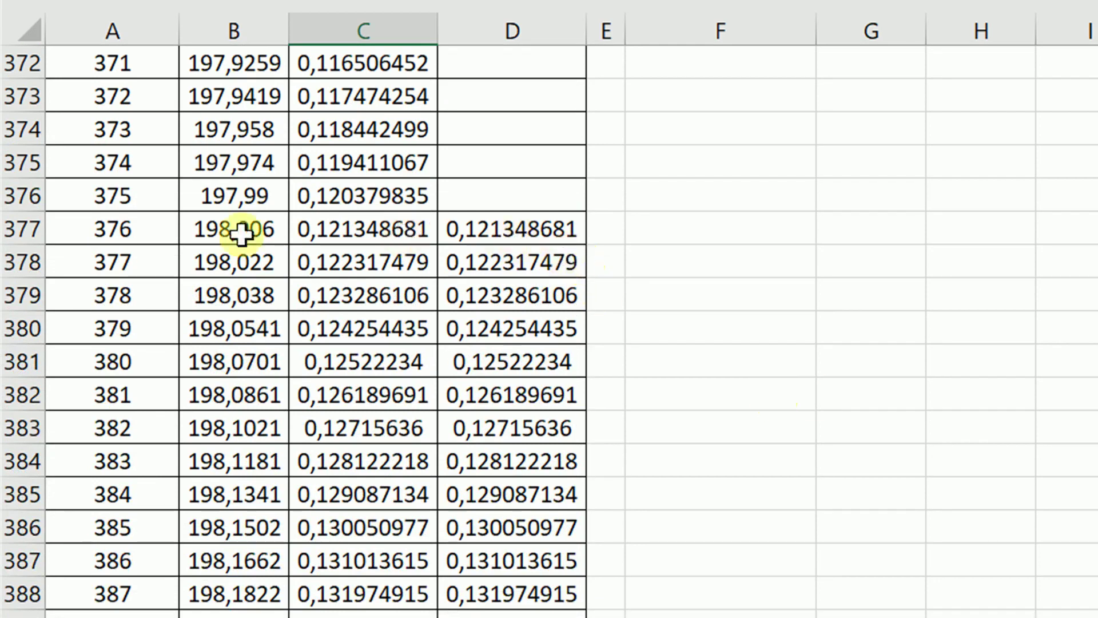
left_click(239, 238)
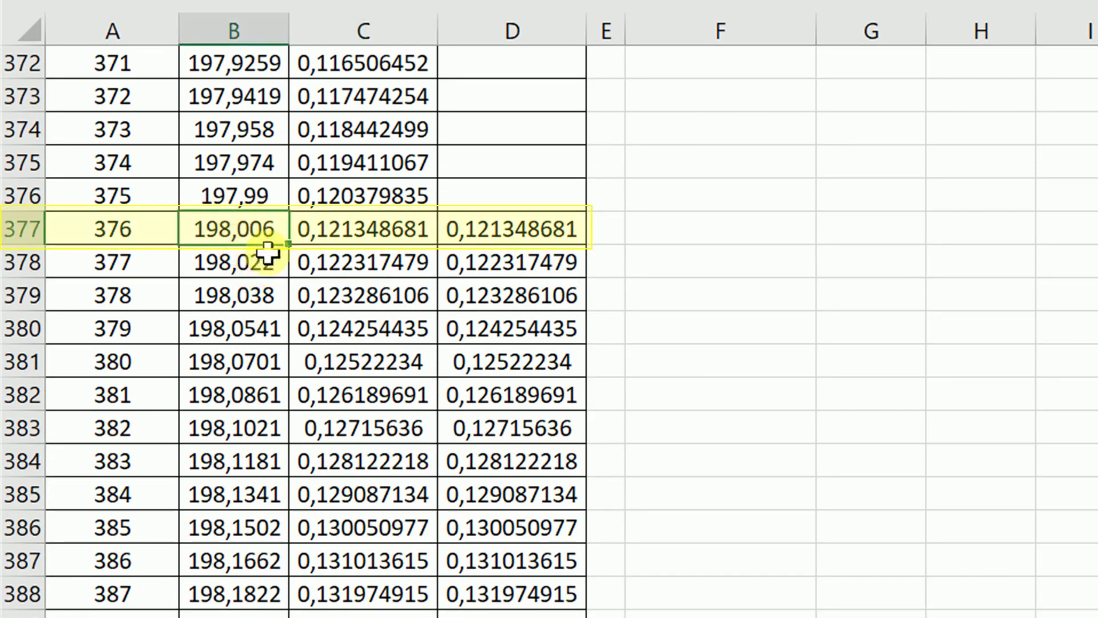
left_click(500, 229)
left_click(397, 226)
left_click(503, 230)
Step: Check in the rows around X = 202 where the Sombreado values end, and return to the top of the table
scroll(549, 330, "down", 20)
scroll(549, 330, "up", 9)
scroll(549, 330, "up", 1)
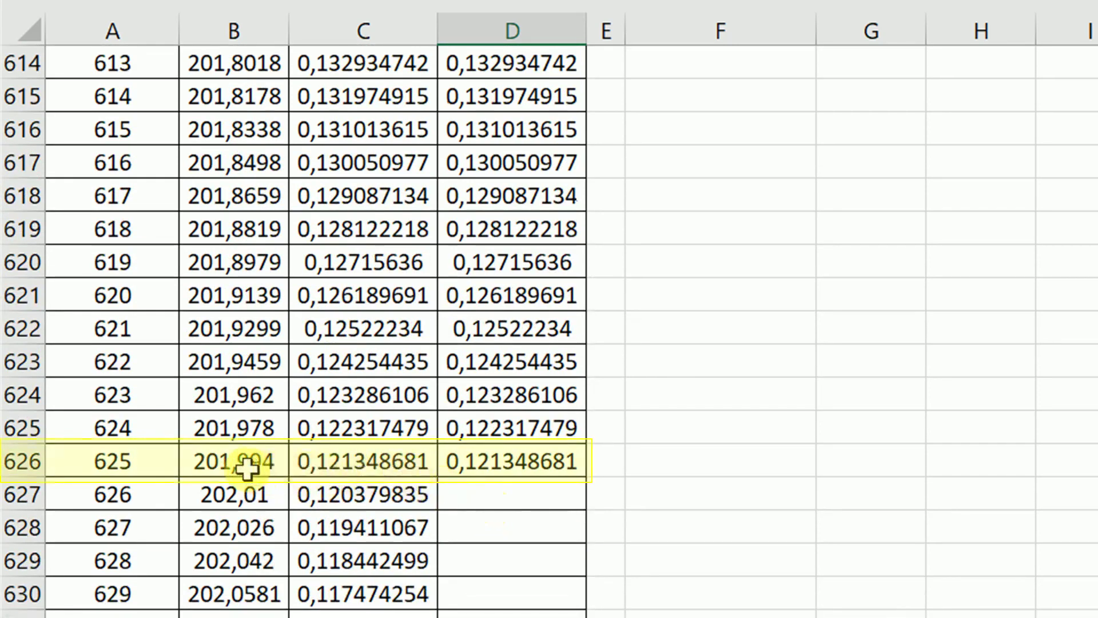
left_click(246, 468)
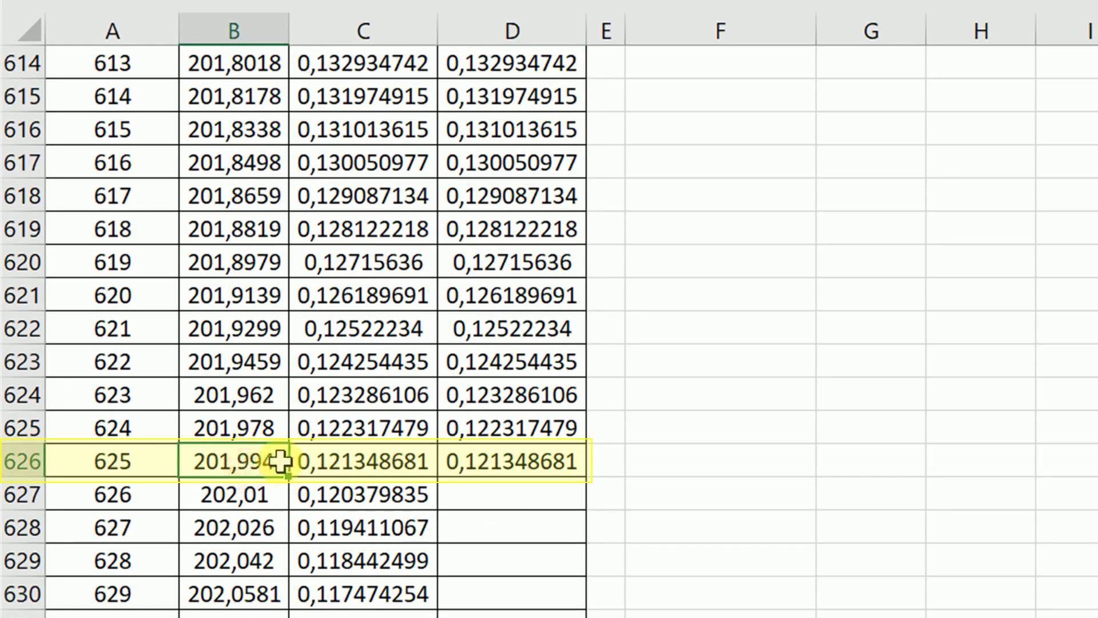
left_click(474, 464)
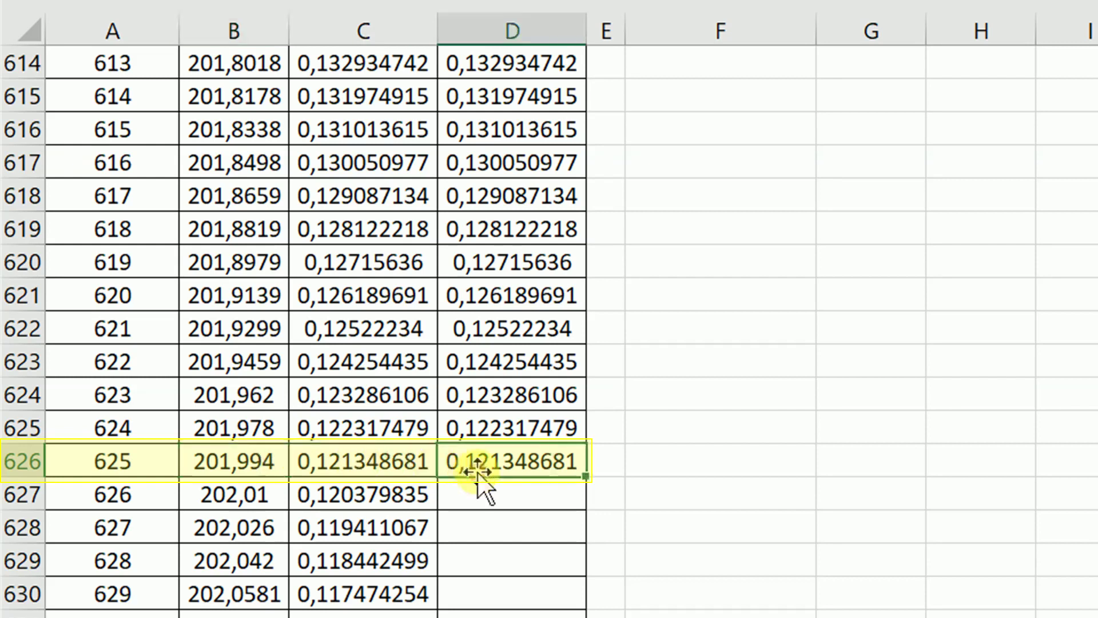
left_click(254, 496)
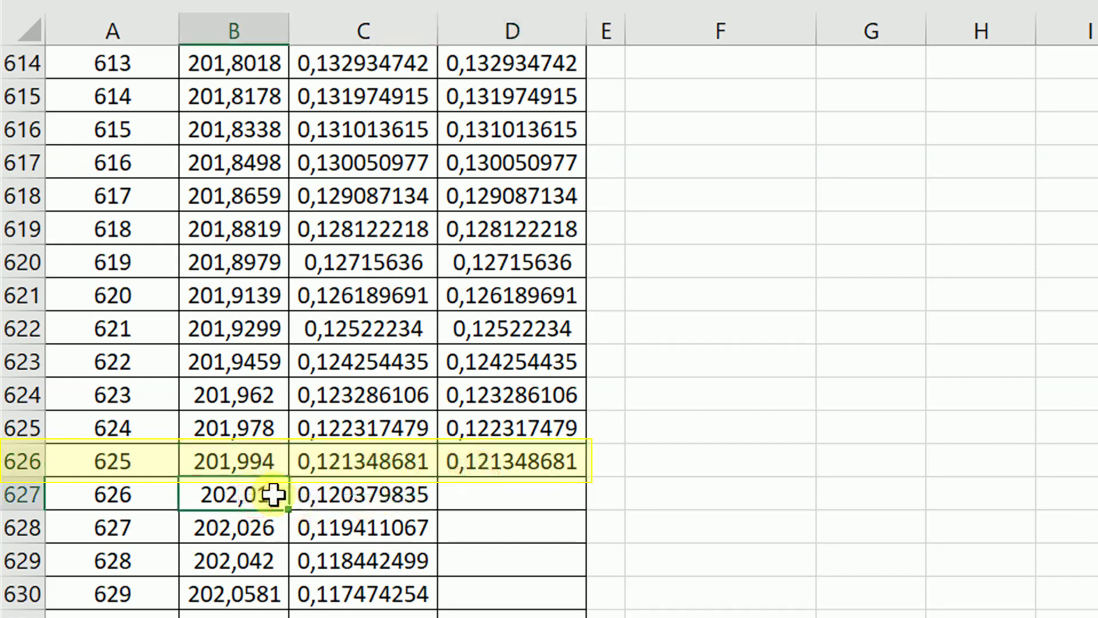
left_click(464, 494)
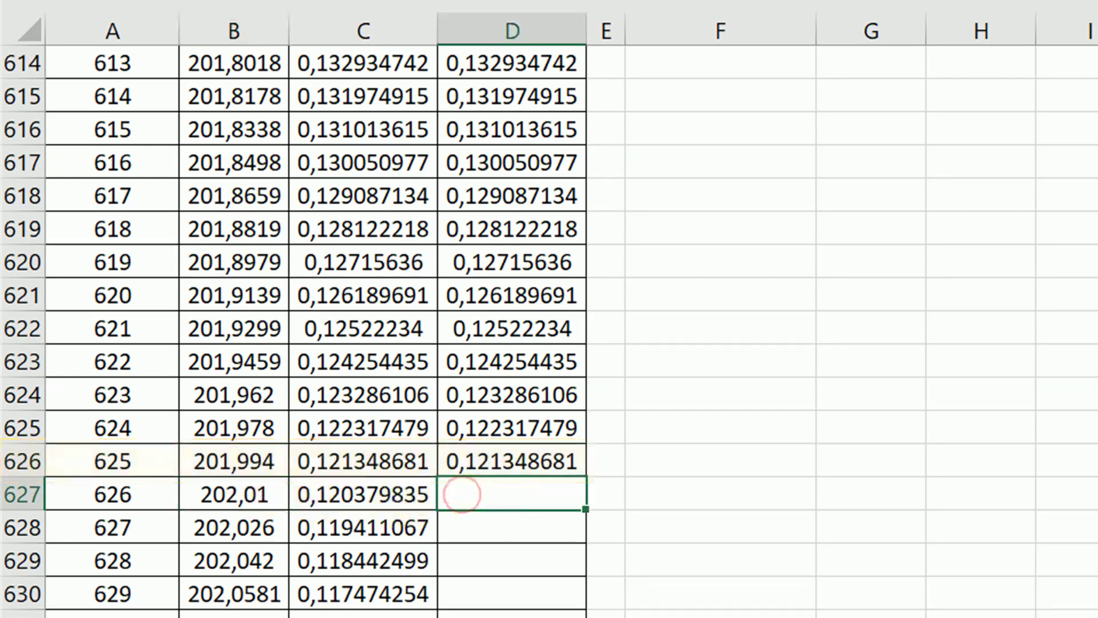
scroll(549, 331, "up", 20)
scroll(549, 332, "up", 20)
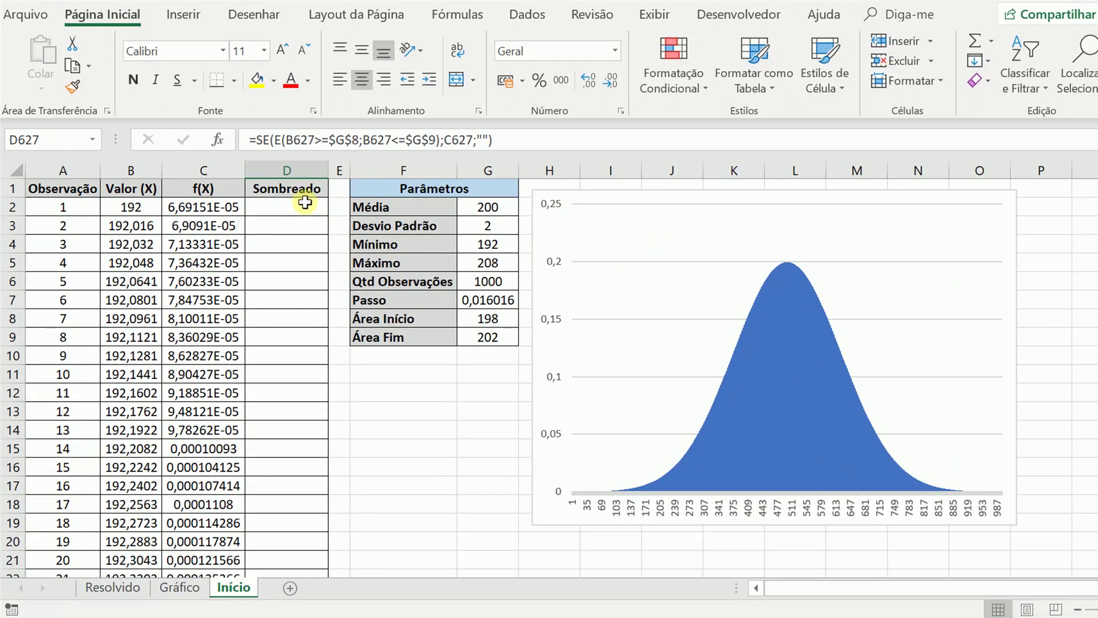
Step: Add a second series named Sombreado to the bell-curve chart, using Início!$D$2:$D$1001 as its values
right_click(596, 232)
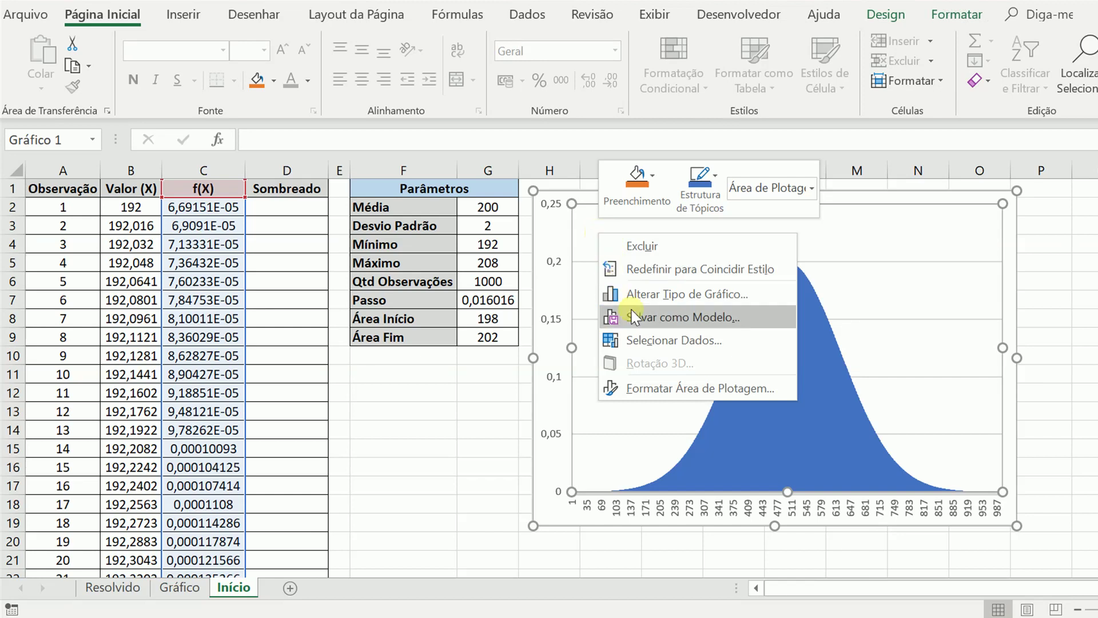
left_click(644, 336)
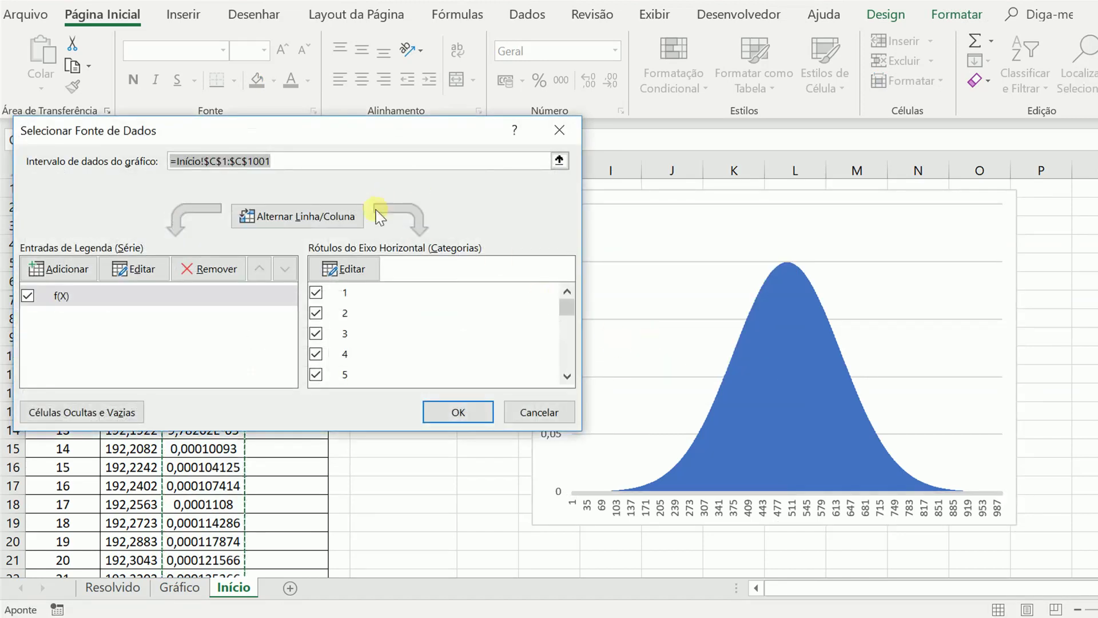
left_click(64, 269)
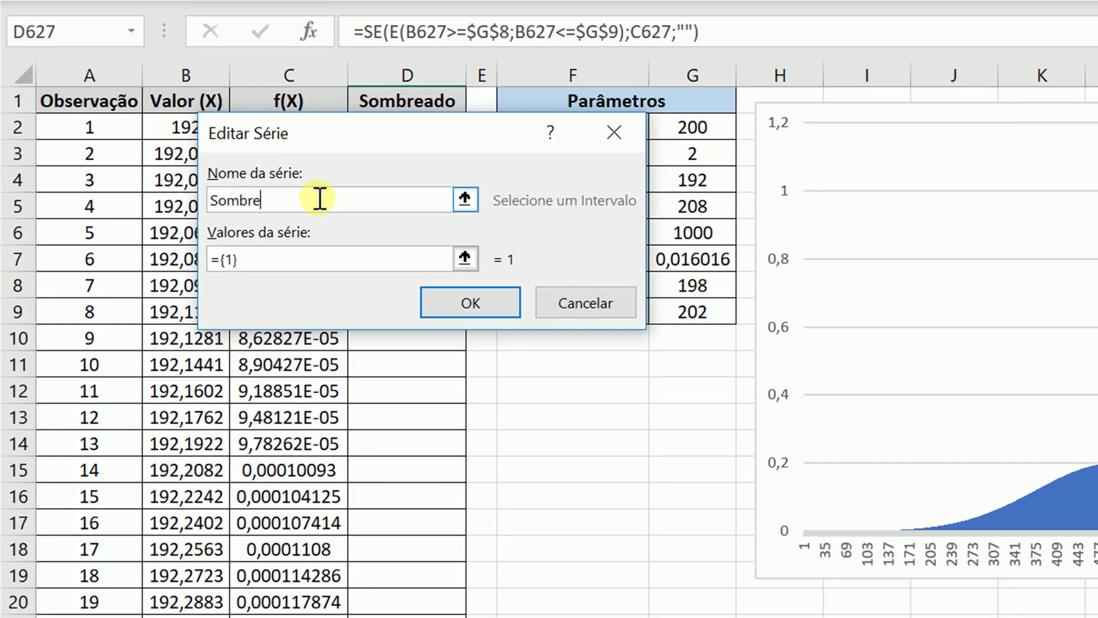
left_click_drag(340, 134, 779, 49)
left_click_drag(698, 167, 646, 169)
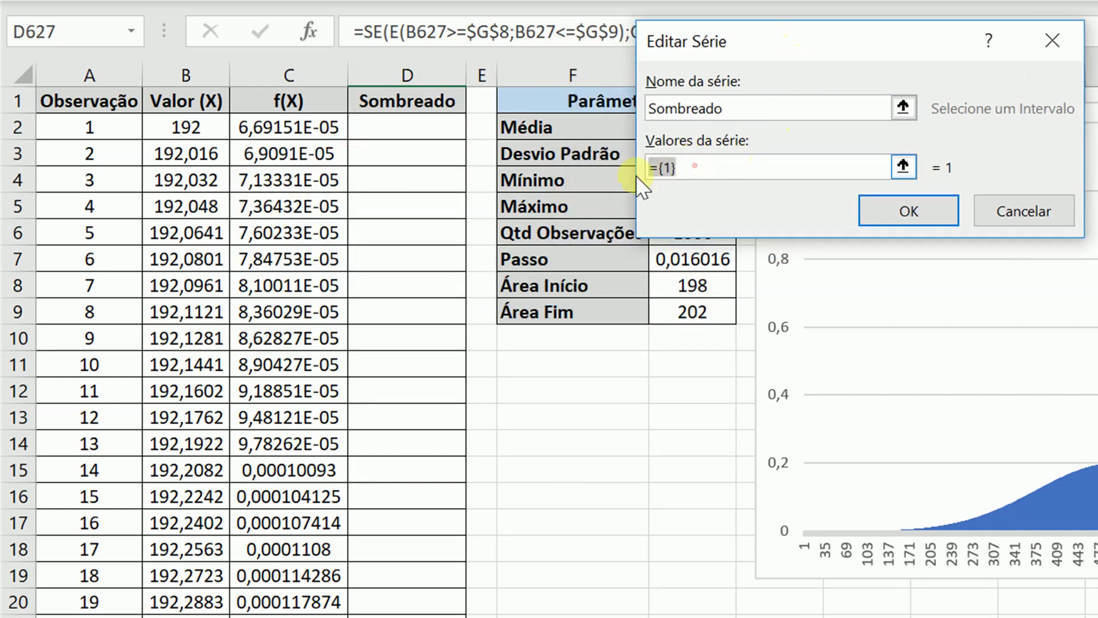
key("BackSpace")
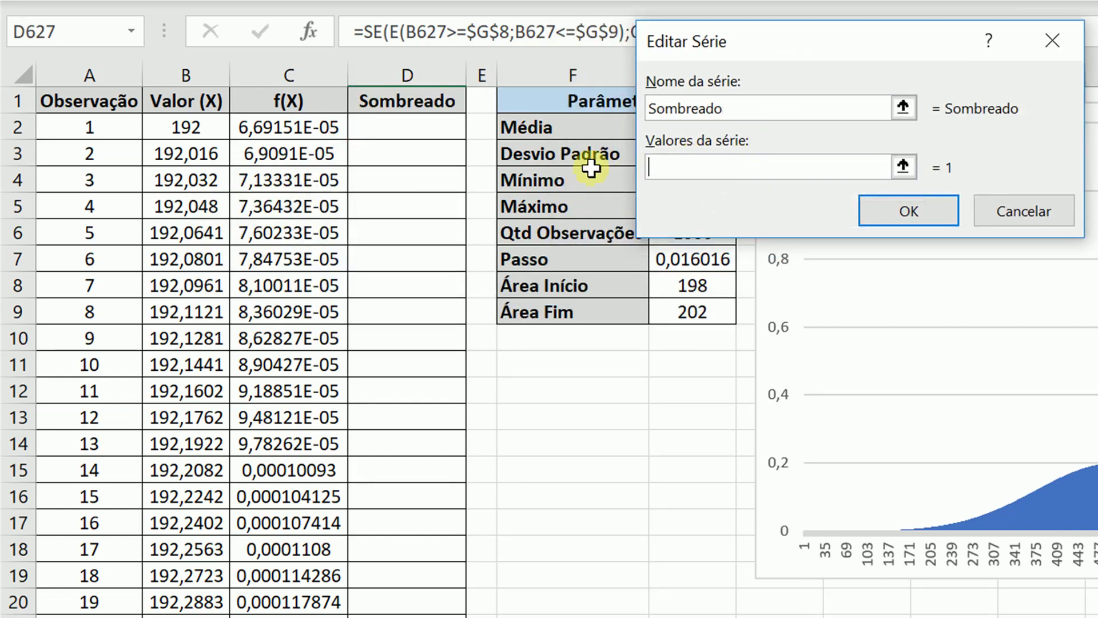
left_click(433, 131)
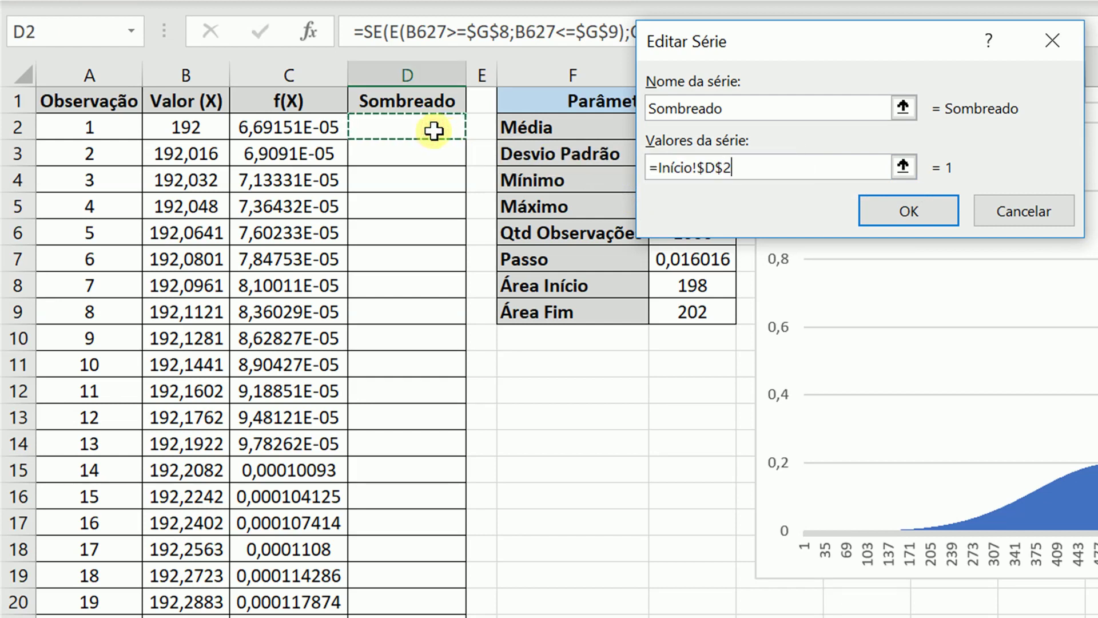
key("ctrl+shift+Down")
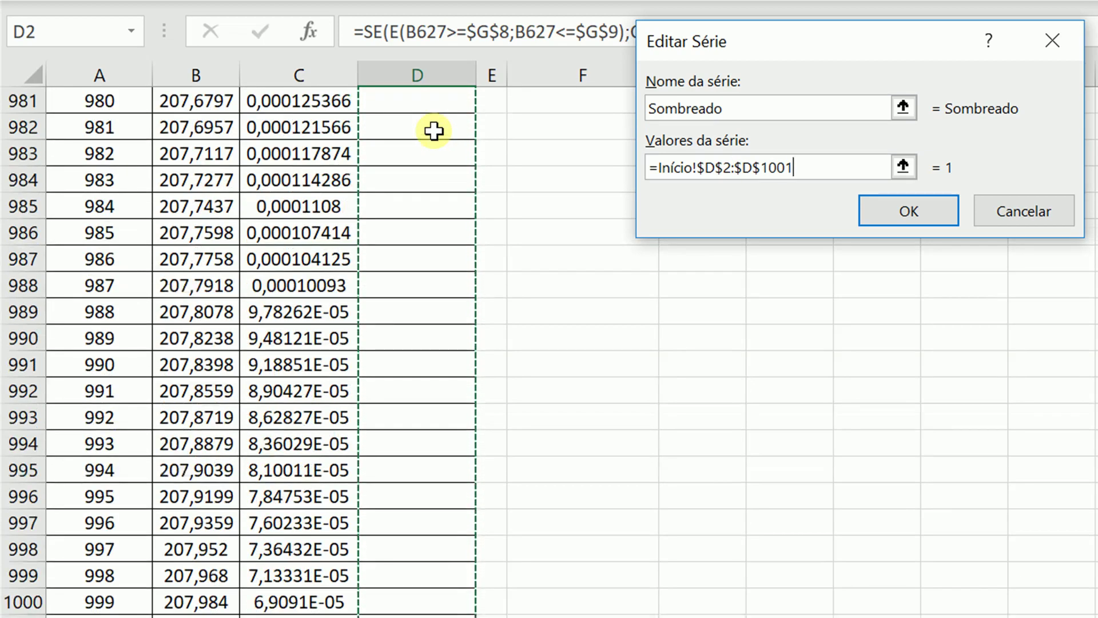
left_click(887, 213)
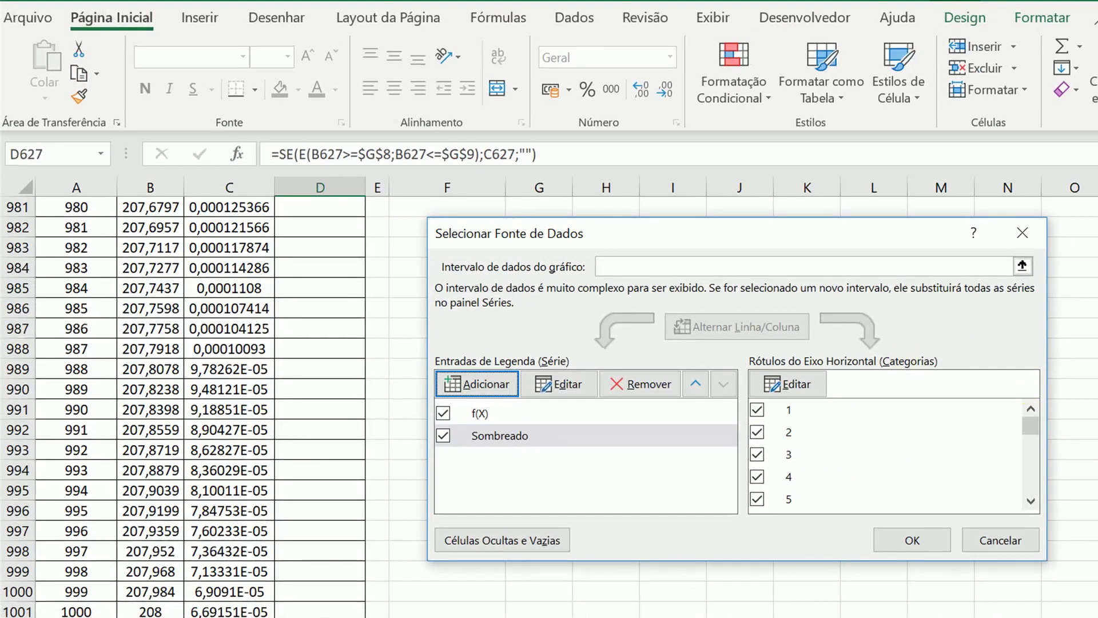
left_click(877, 539)
scroll(549, 400, "up", 20)
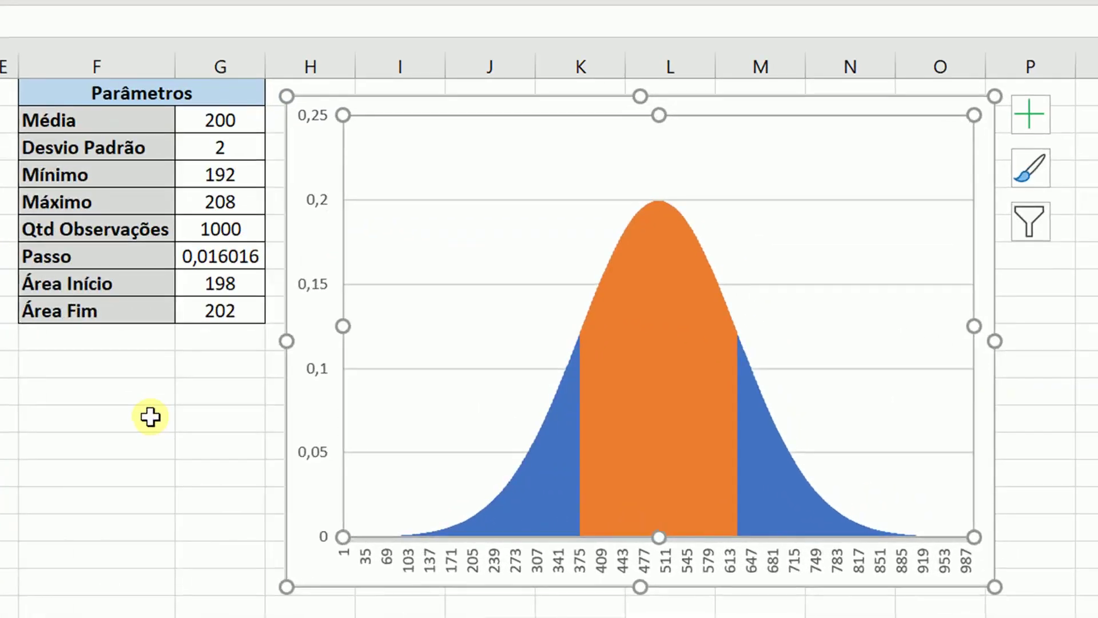
left_click(479, 448)
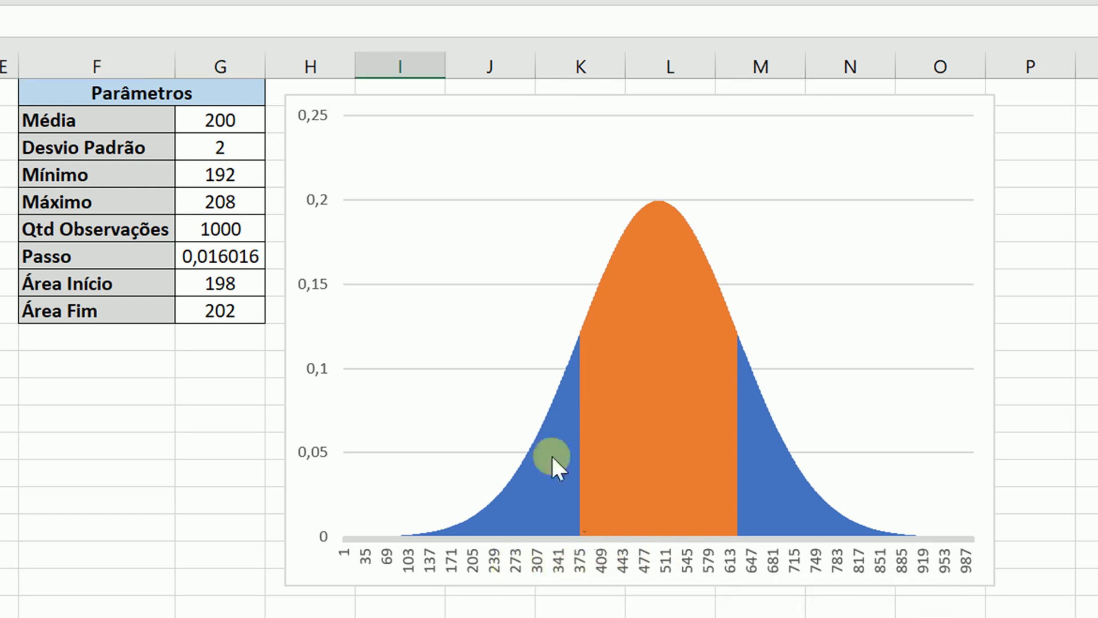
Step: Set the chart's horizontal axis labels to the Valor (X) values in Início!$B$2:$B$1001
right_click(494, 328)
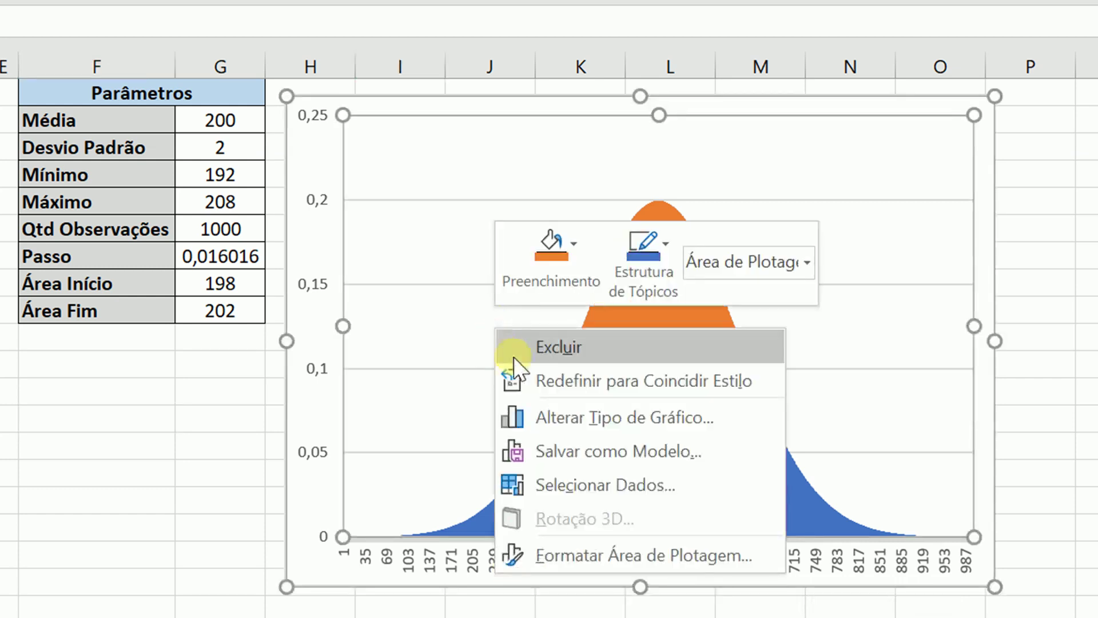
left_click(599, 484)
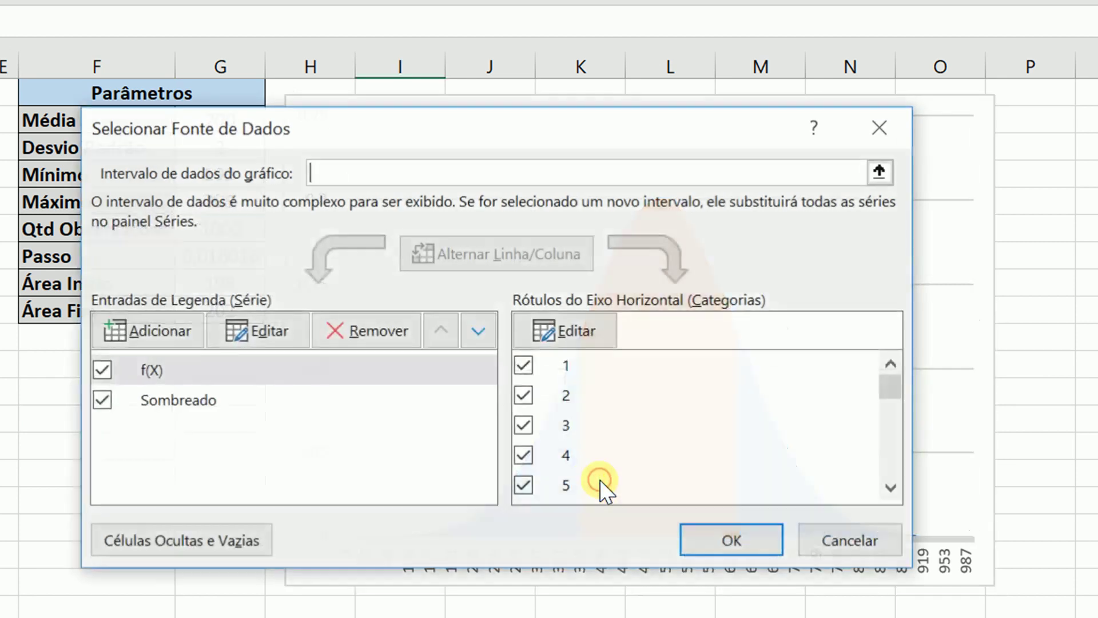
left_click(575, 332)
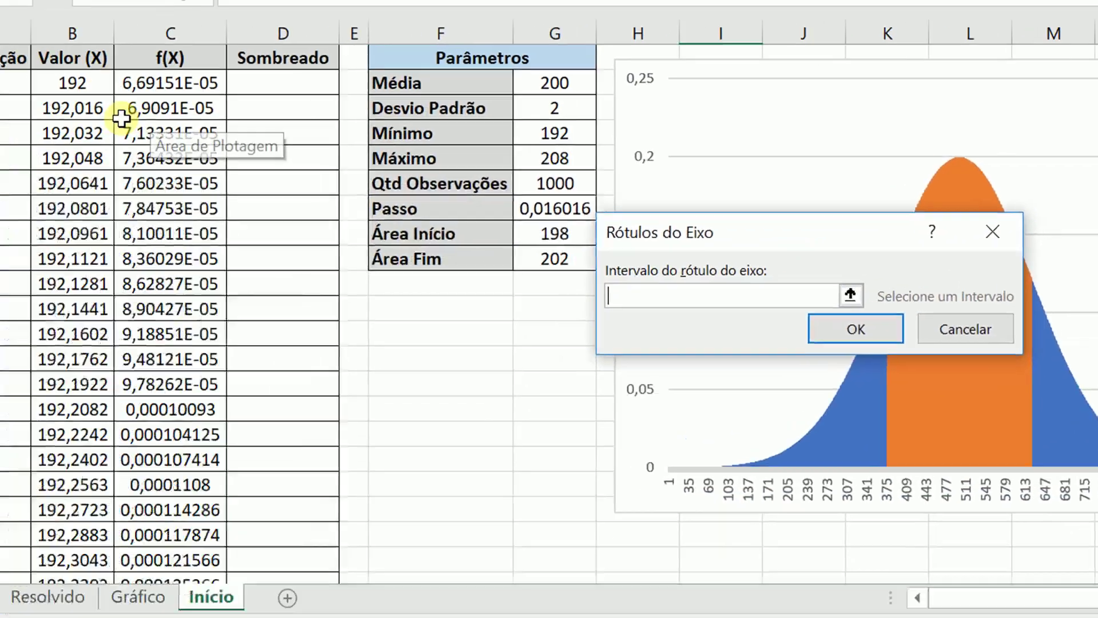
left_click(83, 78)
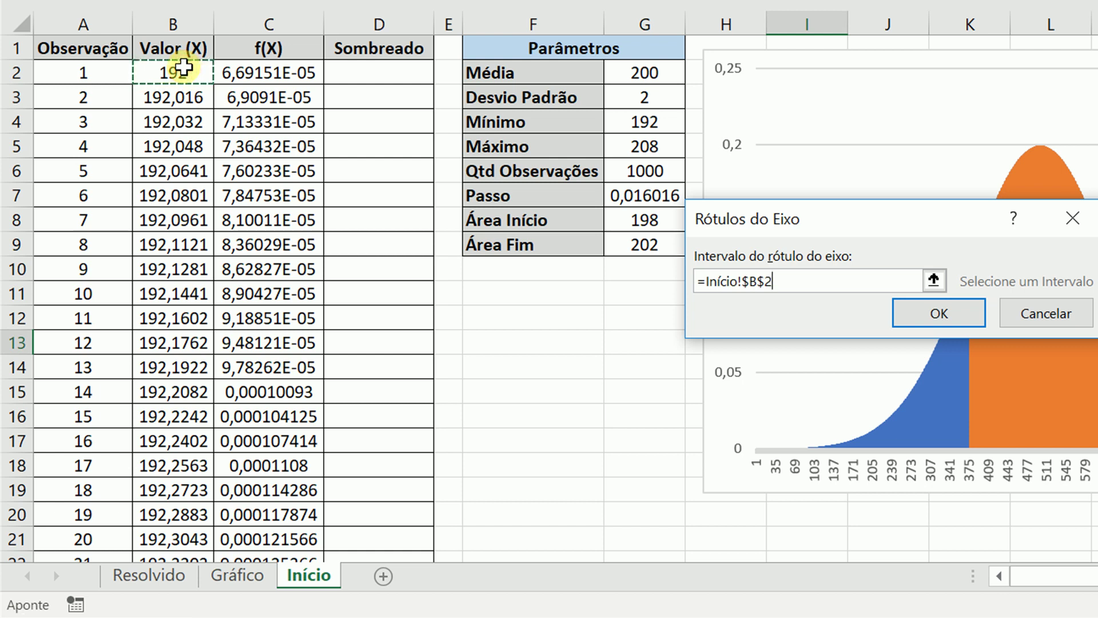
key("ctrl+shift+Down")
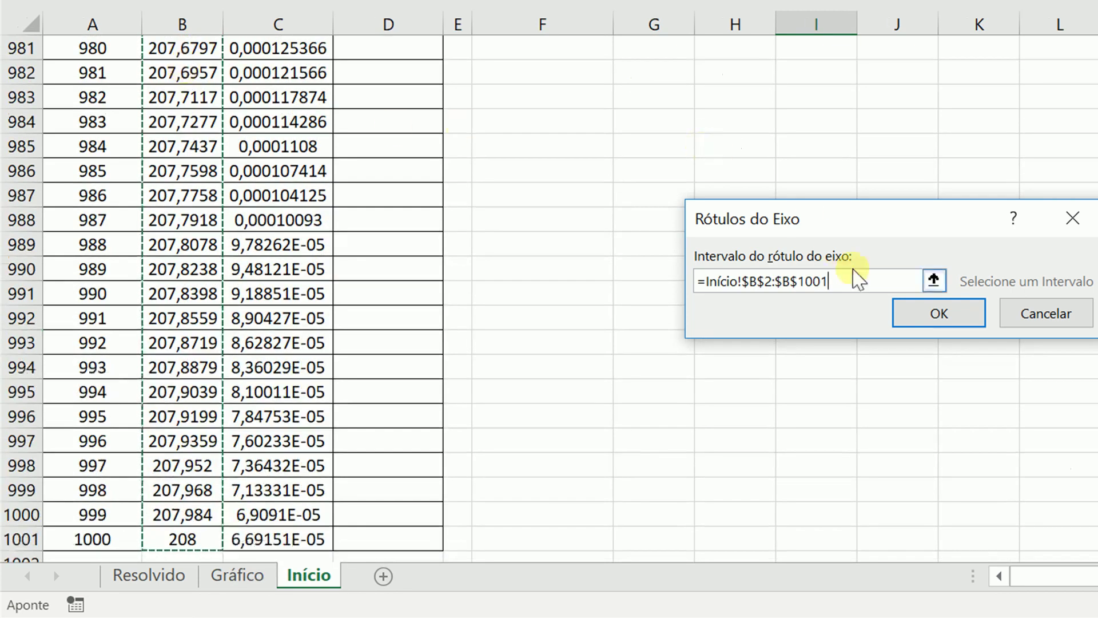
left_click(933, 313)
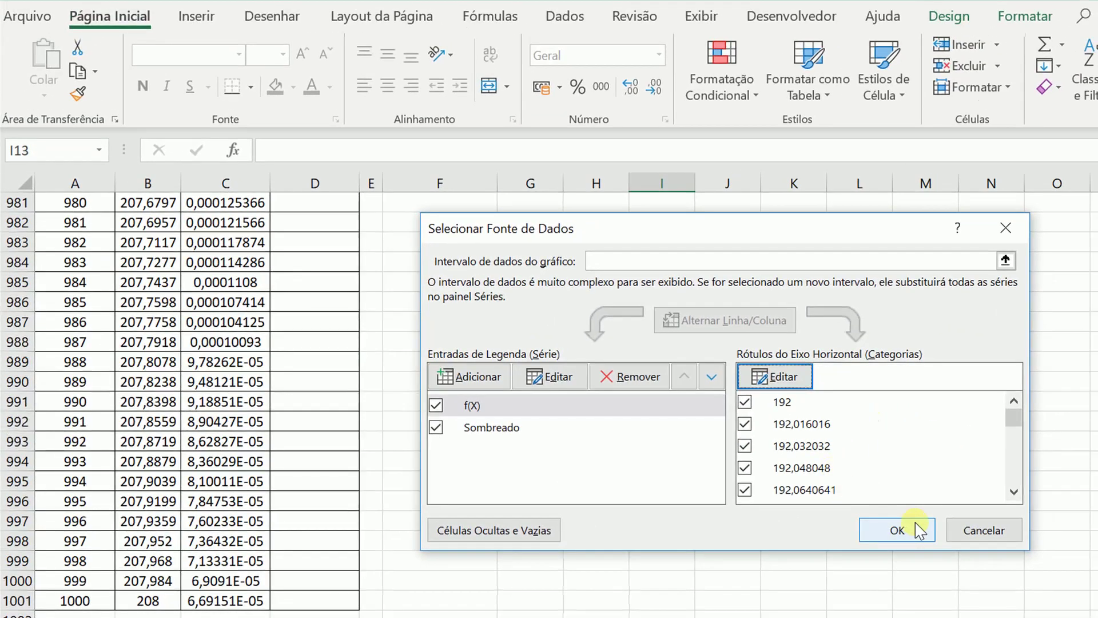
left_click(918, 529)
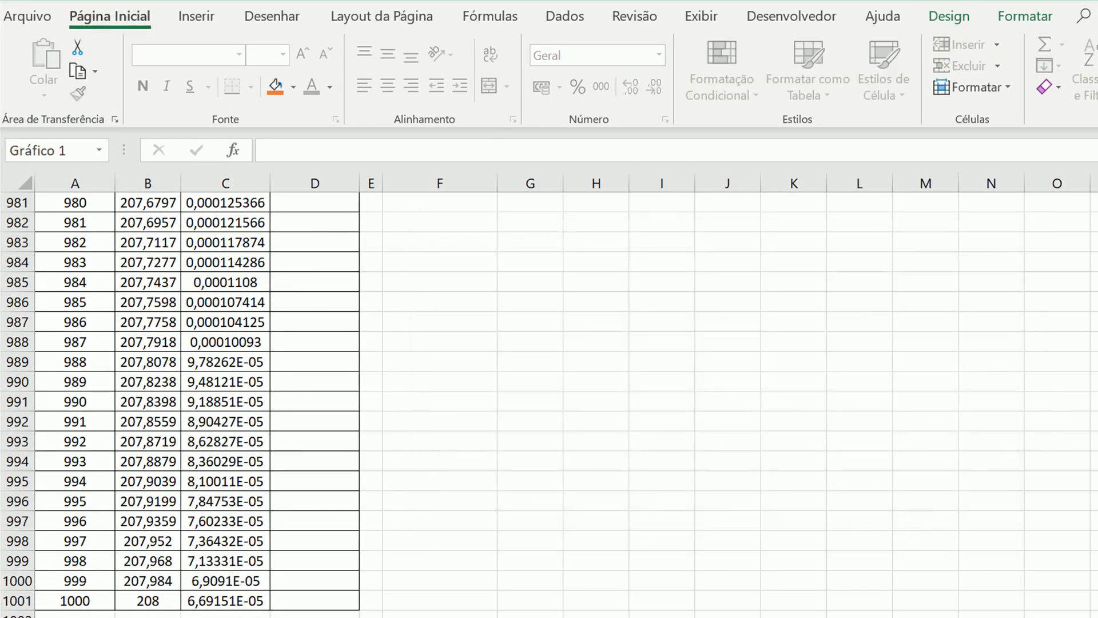
Step: Format the chart's horizontal axis labels with the Número category and 1 decimal place
scroll(549, 403, "up", 20)
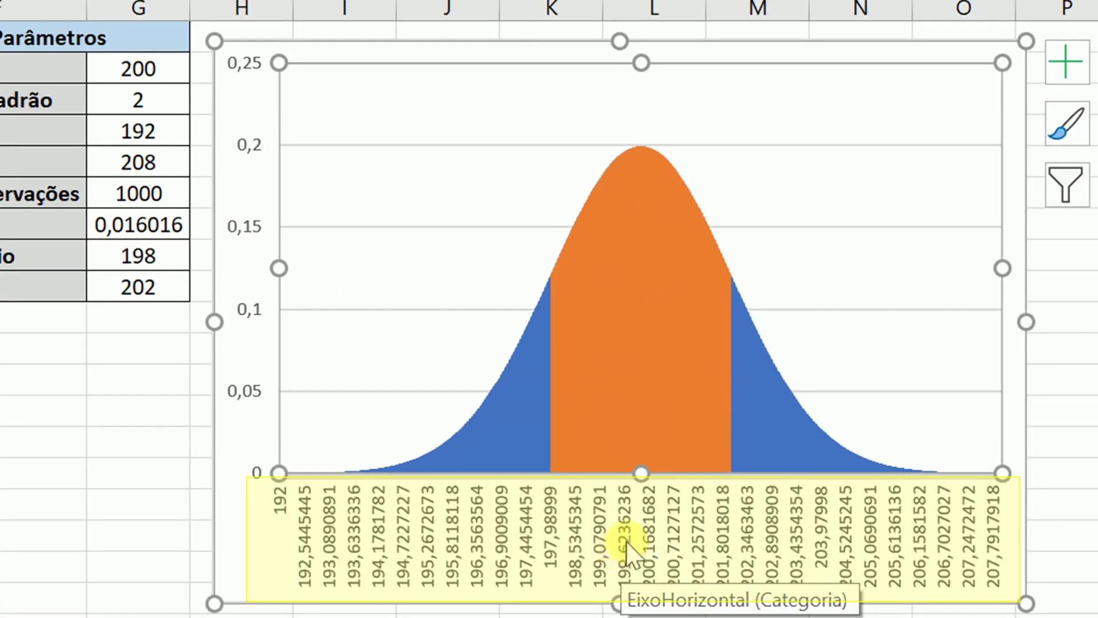
double_click(627, 550)
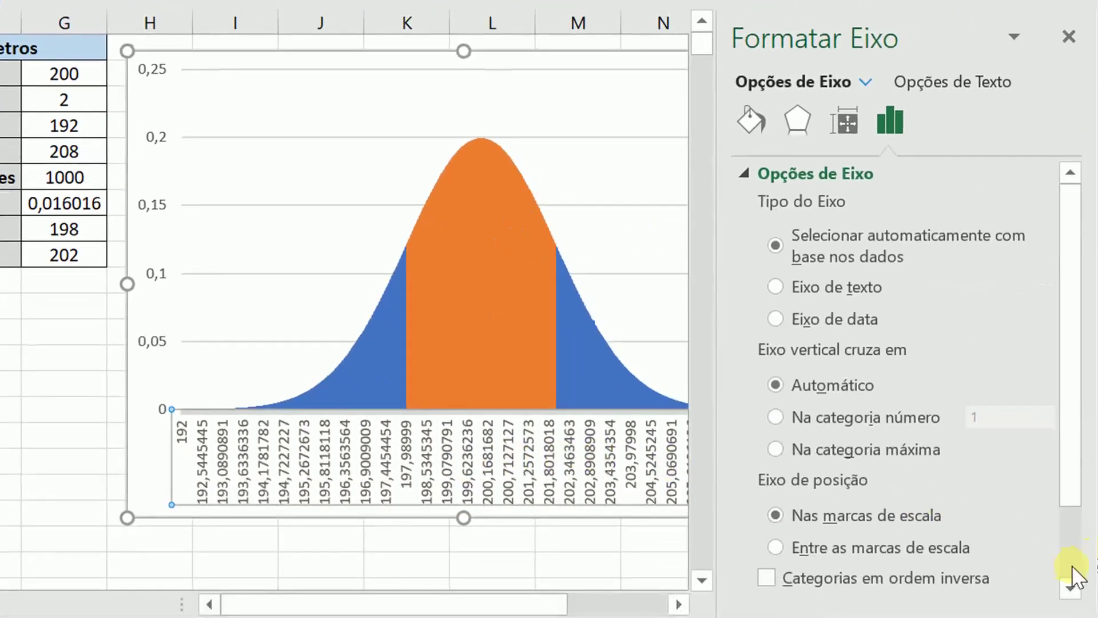
left_click(1077, 526)
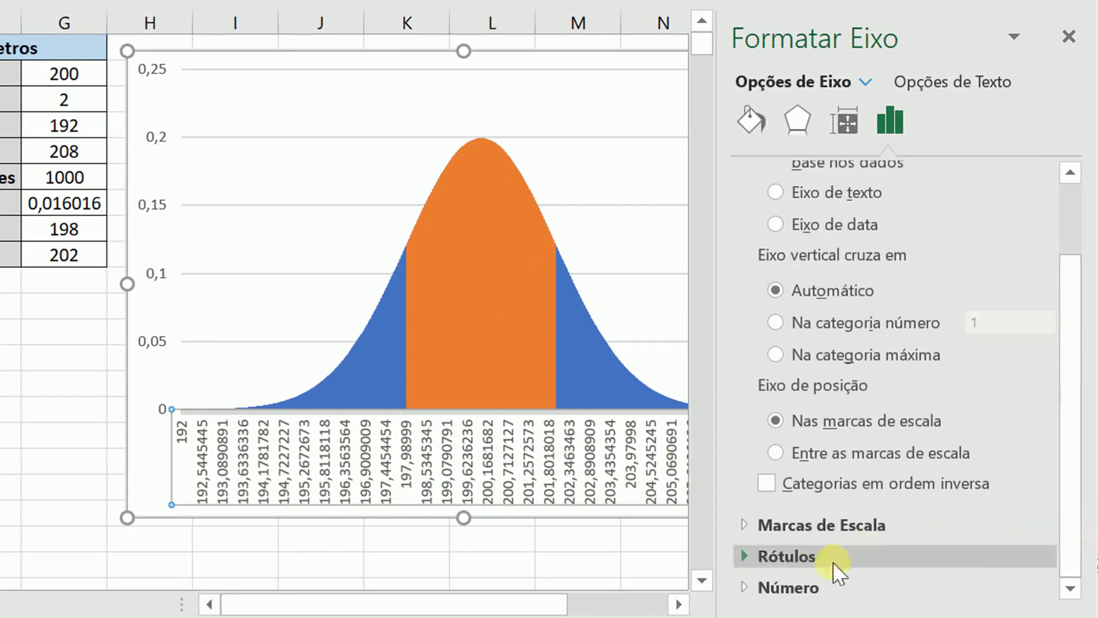
left_click(802, 587)
left_click(1074, 538)
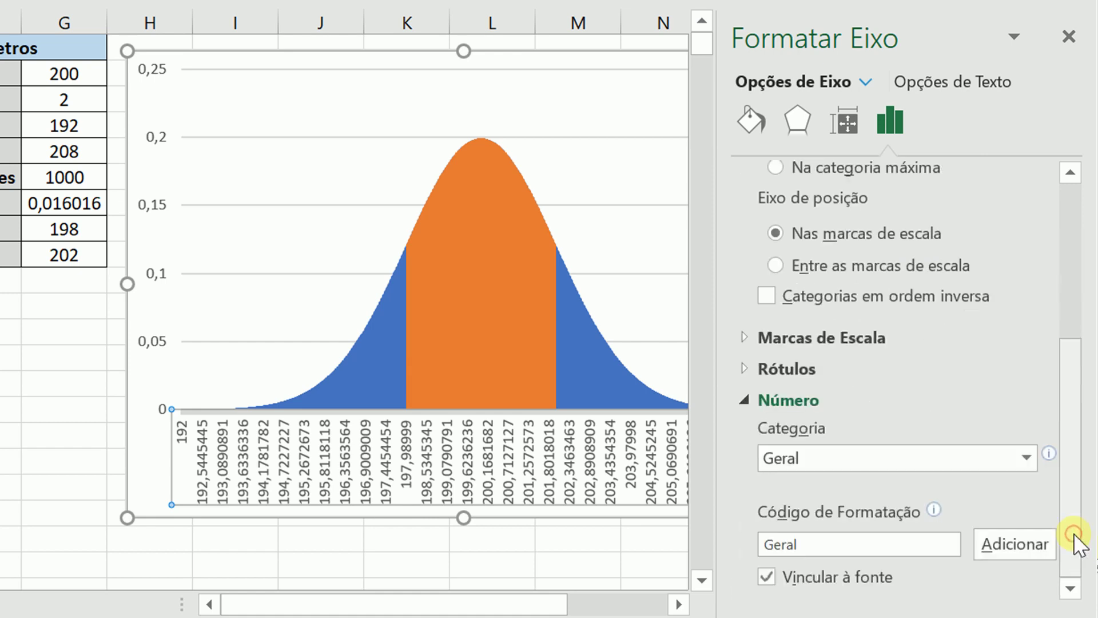
left_click(974, 457)
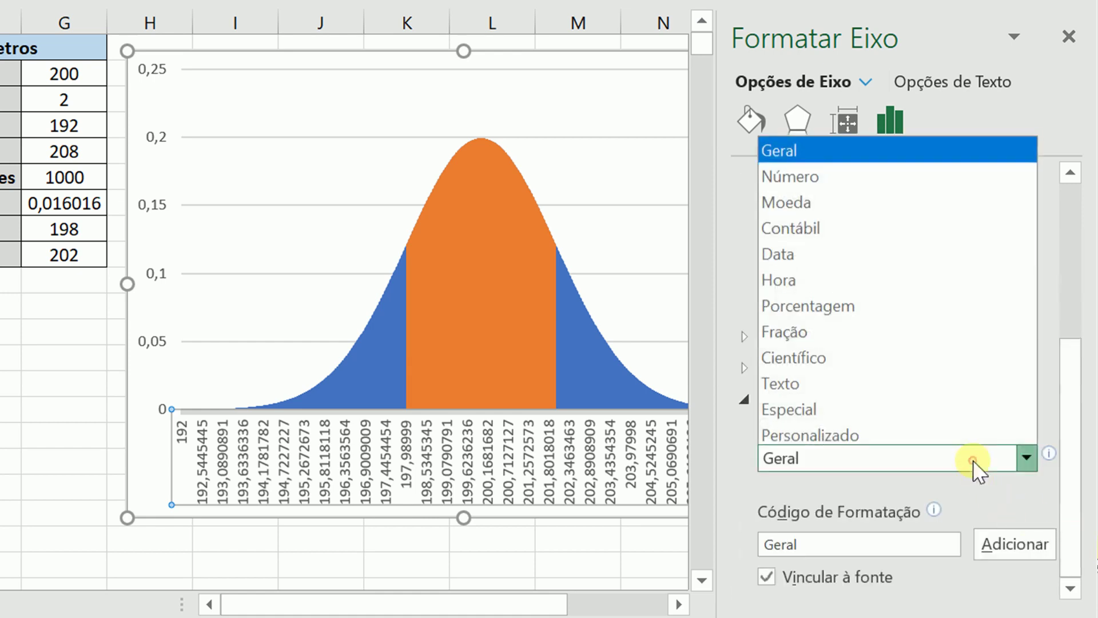
left_click(827, 174)
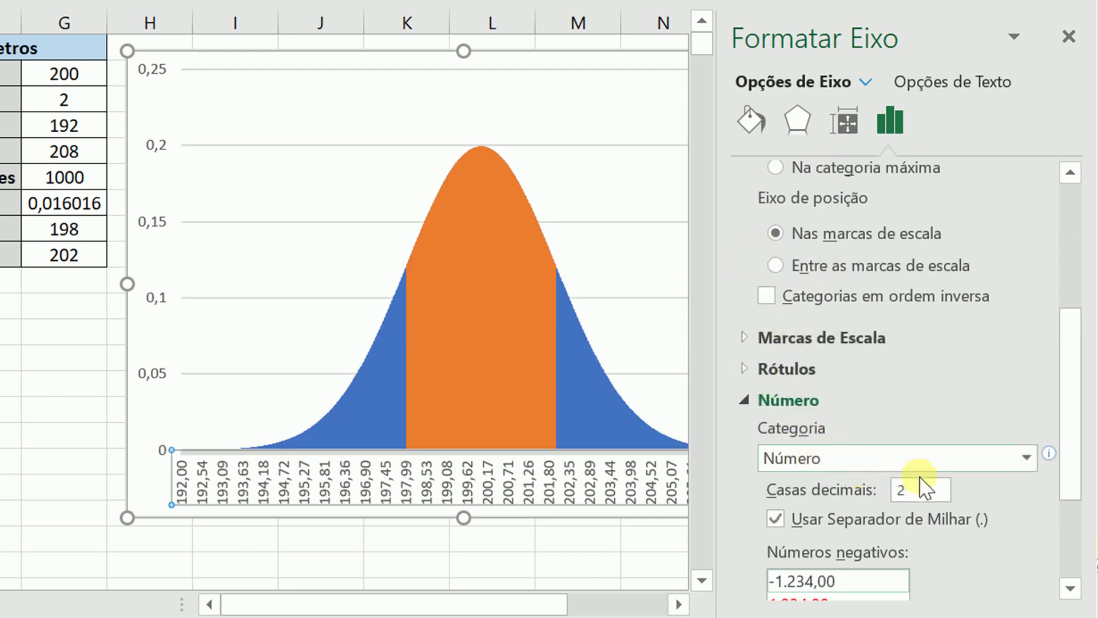
double_click(911, 490)
type("1")
Step: Specify a label interval unit of 50 for the chart's horizontal axis and close the axis formatting
left_click(812, 369)
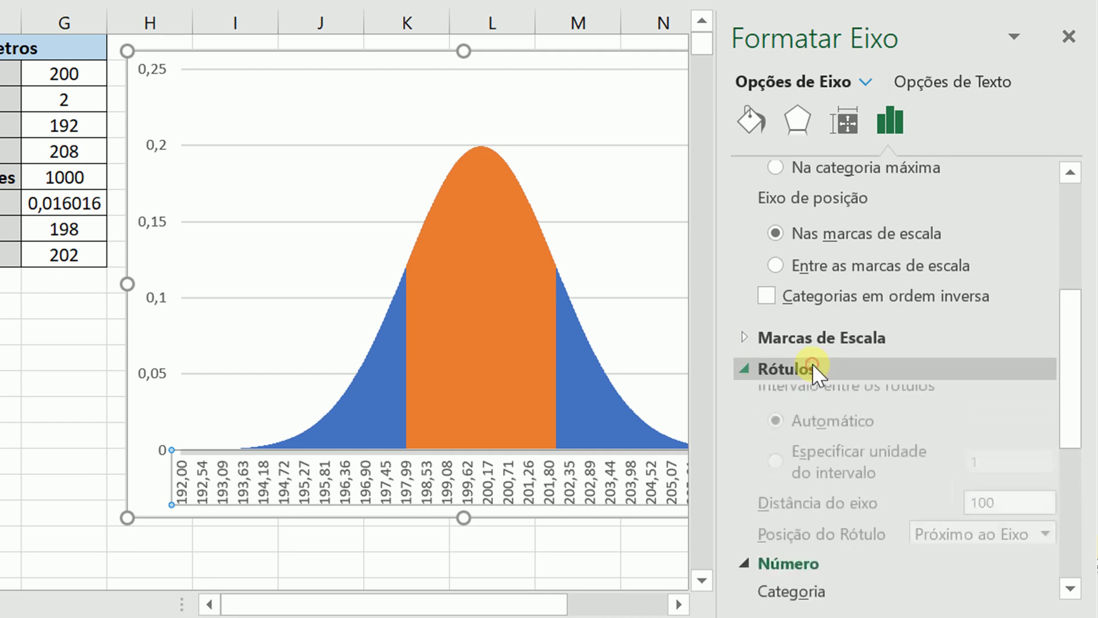
left_click_drag(1067, 433, 1078, 518)
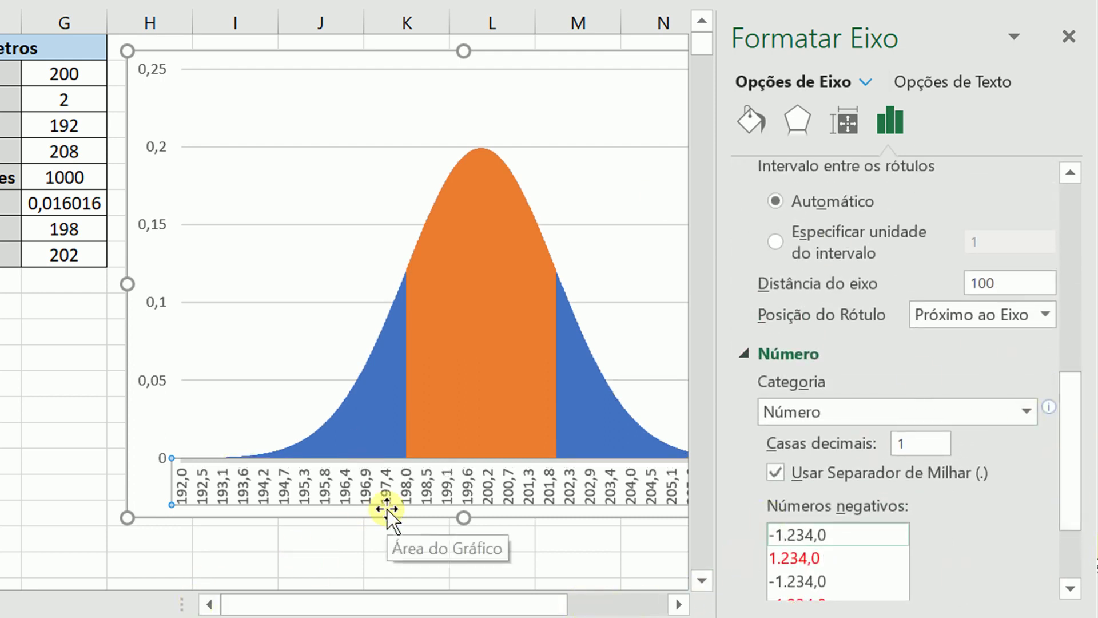
left_click(775, 241)
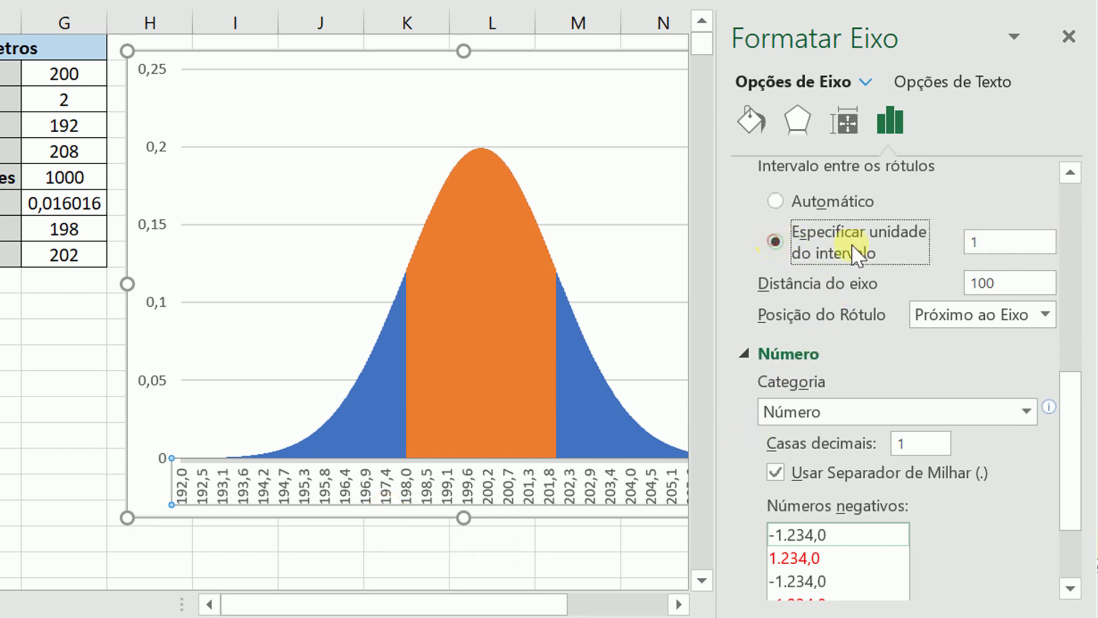
double_click(976, 241)
type("50")
left_click(1037, 283)
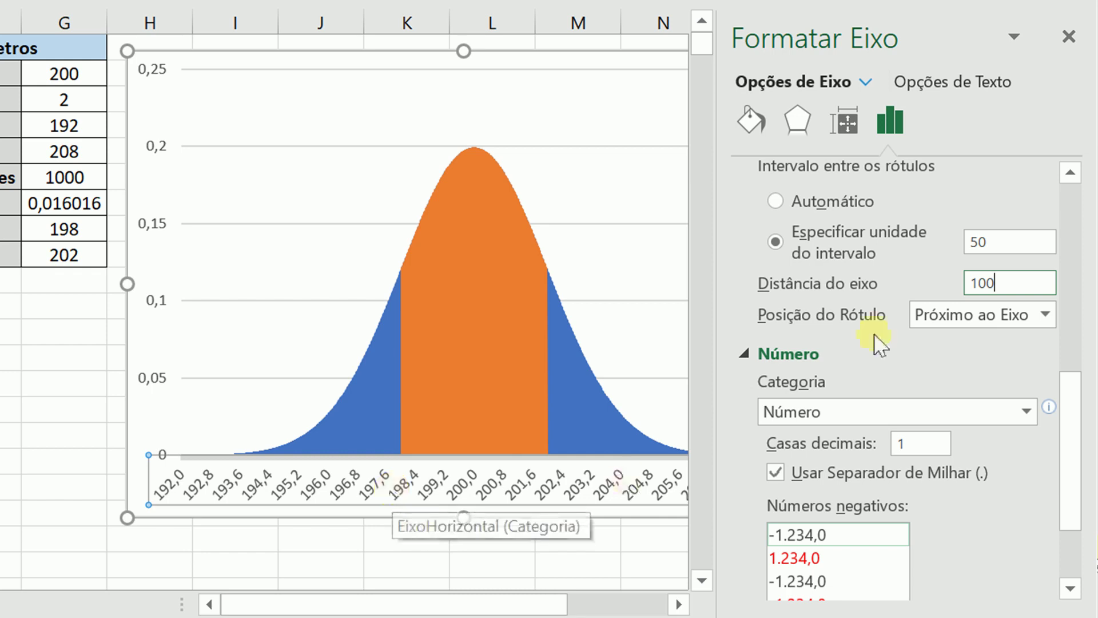
left_click(1069, 37)
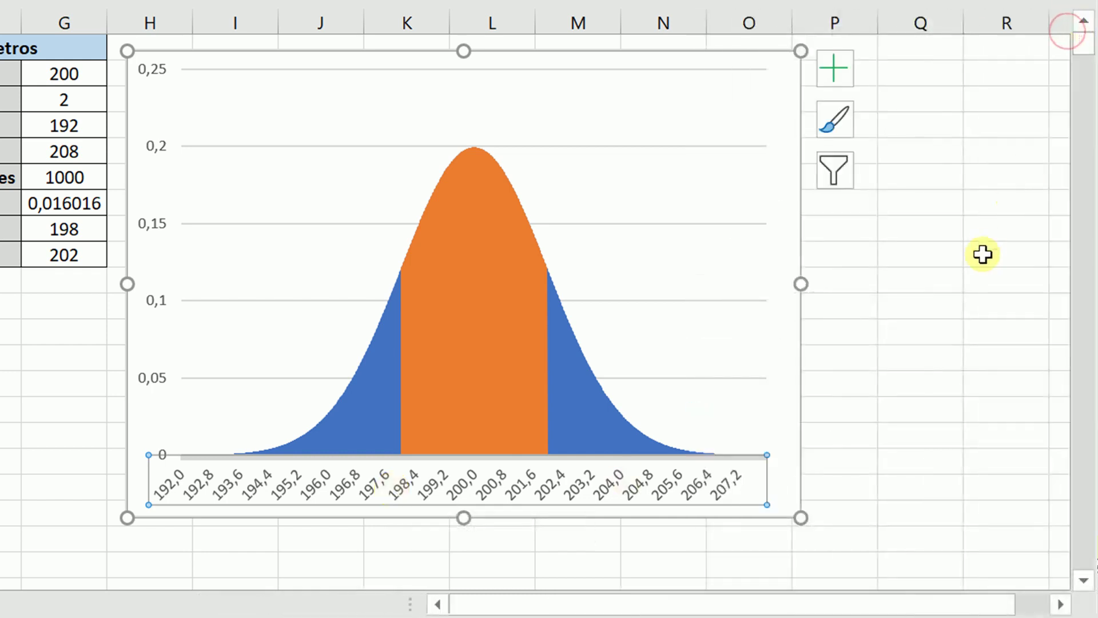
left_click(944, 280)
left_click(37, 335)
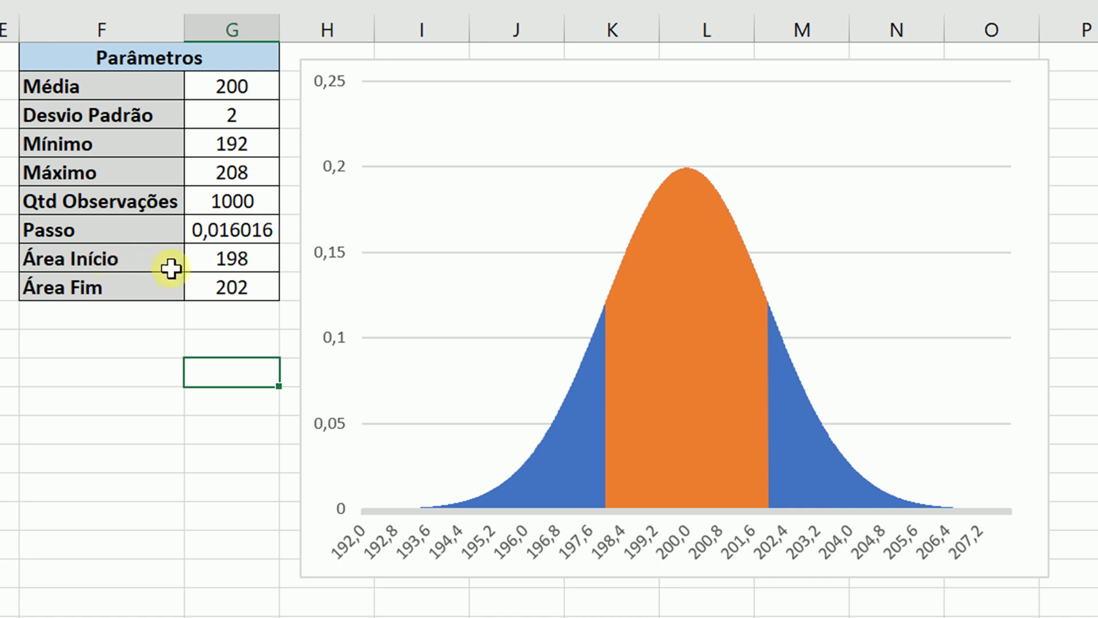
Step: Set Área Início to 196 in G8 and Área Fim to 198 in G9 to move the shaded area
left_click(221, 267)
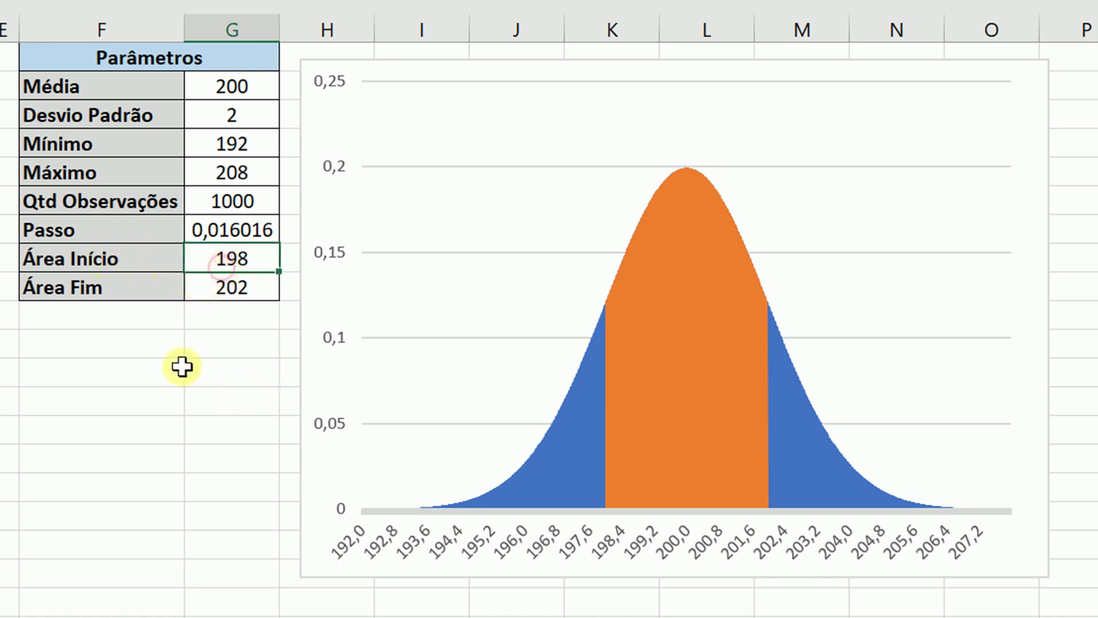
type("196")
key("Return")
key("F2")
key("BackSpace")
key("BackSpace")
key("BackSpace")
type("198")
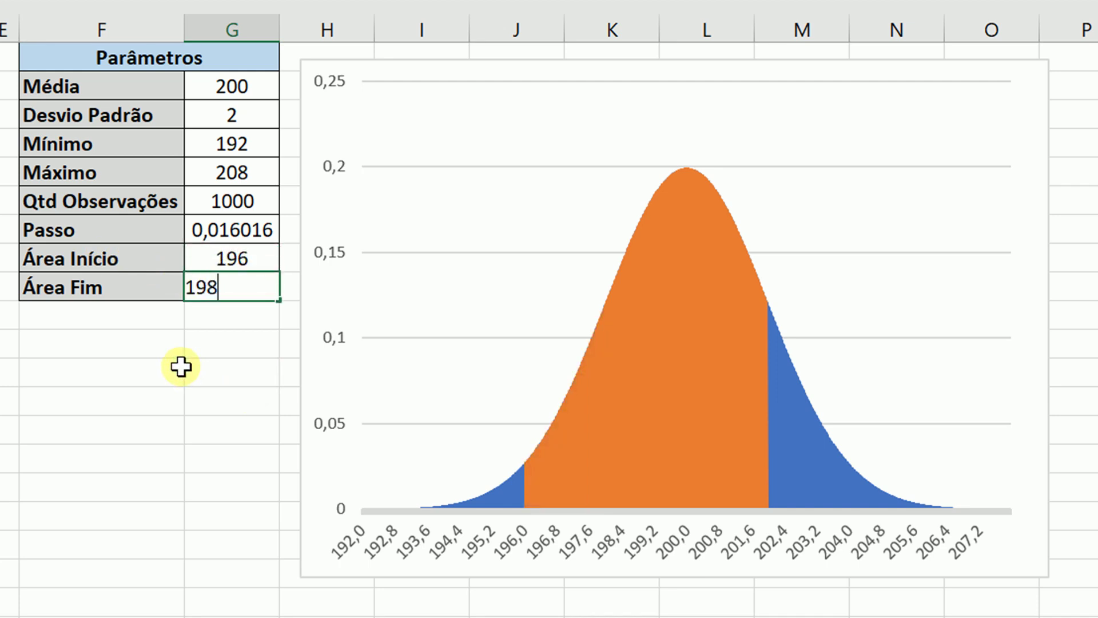
key("Return")
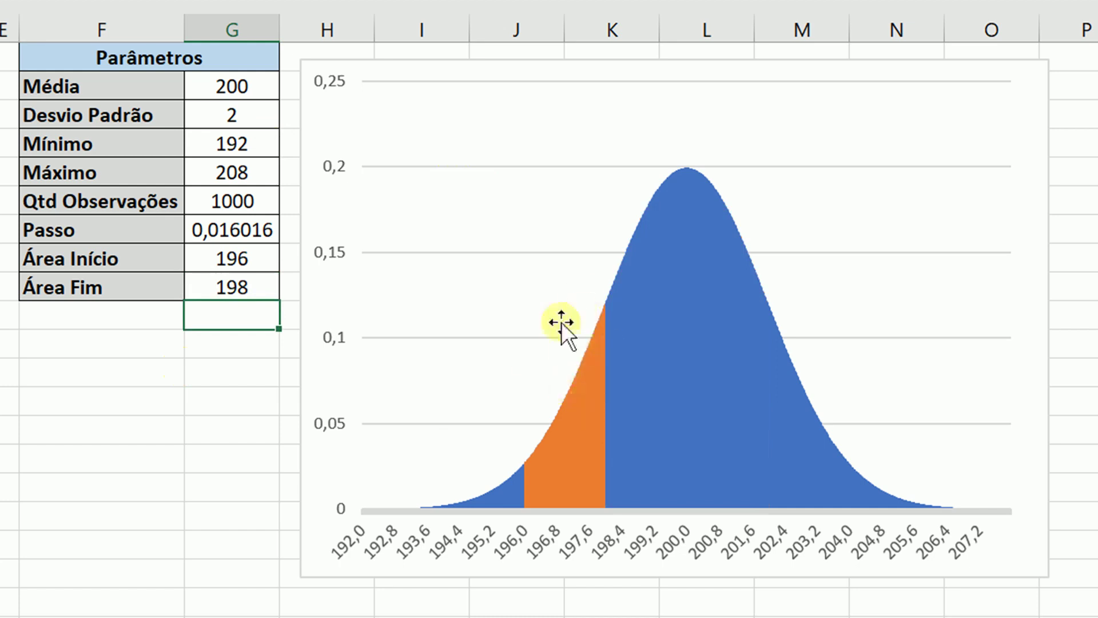
Step: Set Área Início to 200 in G8 and Área Fim to 204 in G9
left_click(227, 260)
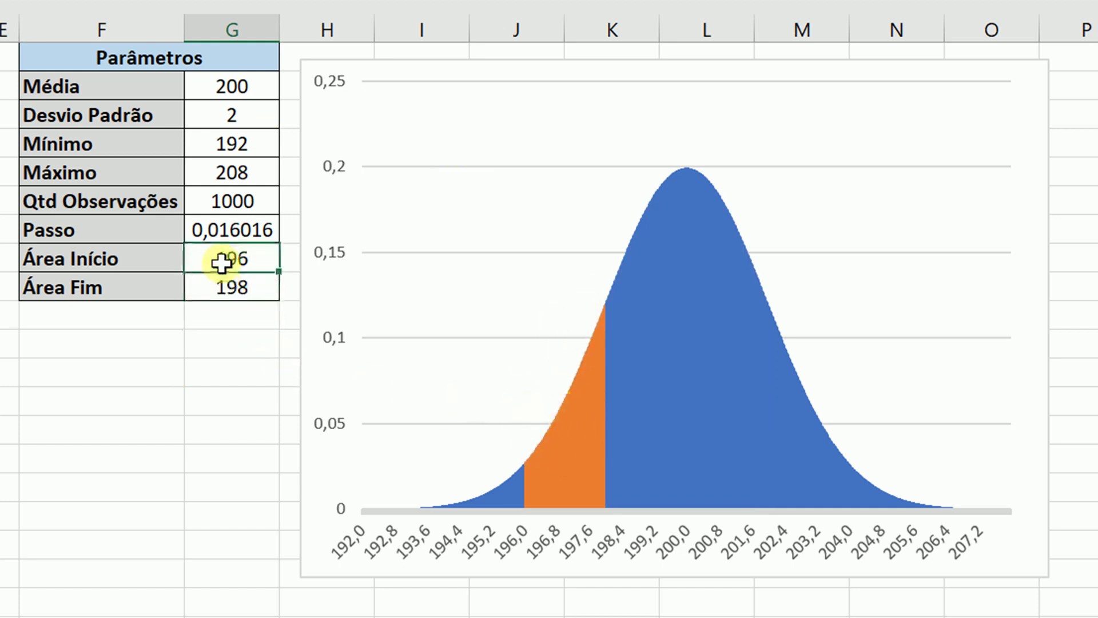
type("200")
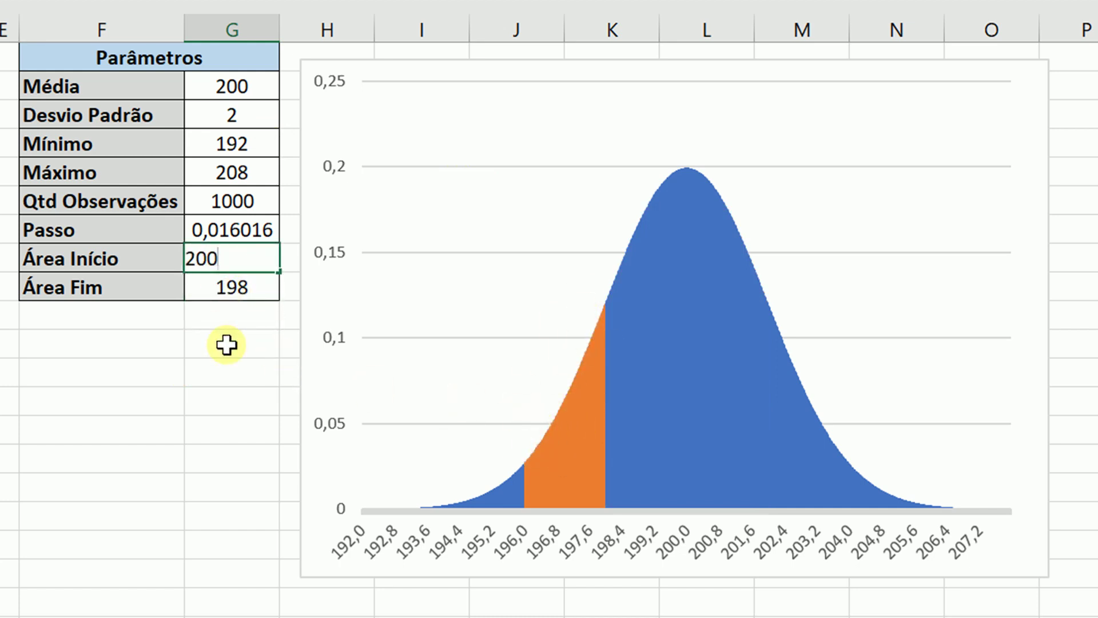
key("Return")
key("F2")
key("BackSpace")
key("BackSpace")
key("BackSpace")
type("204")
key("Return")
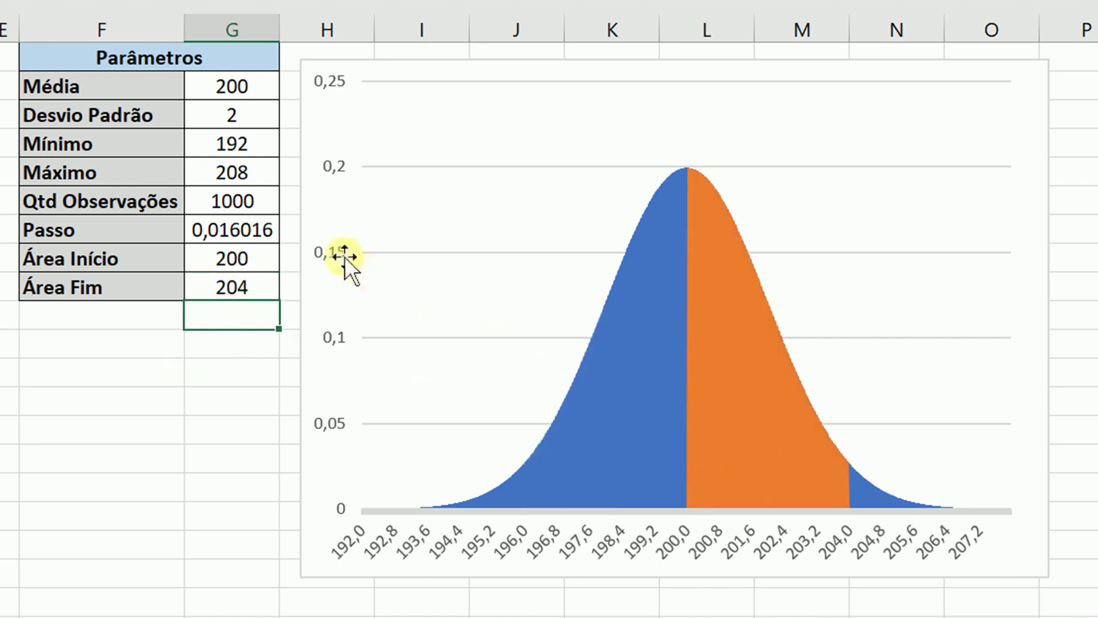
Step: Set Média to 10 in G2 and Desvio Padrão to 0,3 in G3
left_click(230, 86)
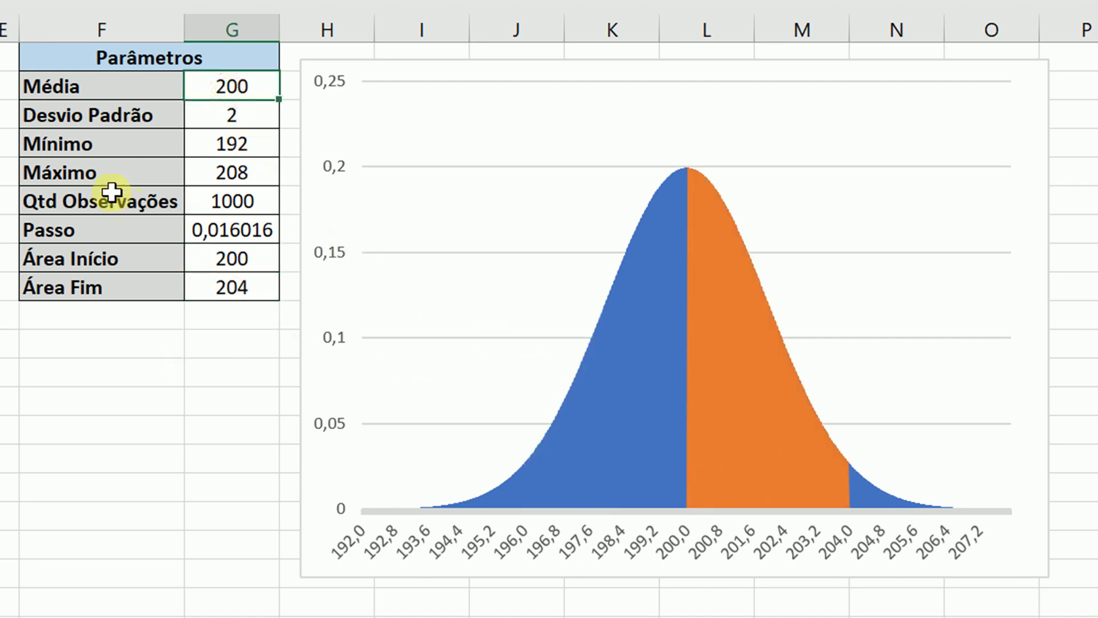
key("F2")
key("BackSpace")
key("BackSpace")
key("BackSpace")
type("10")
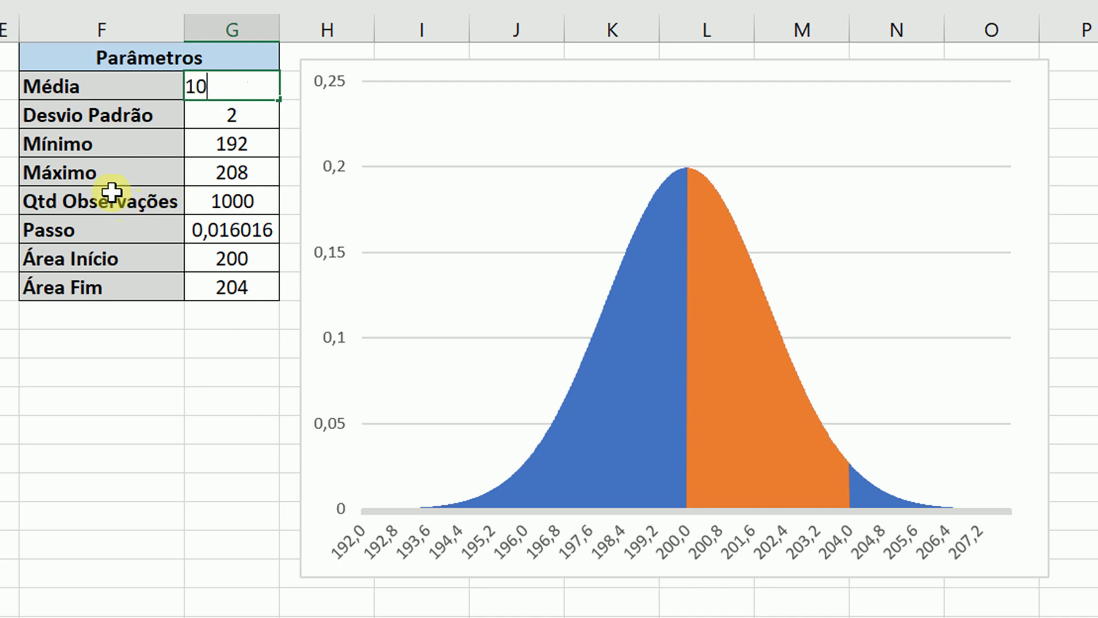
key("Return")
type("0,3")
key("Return")
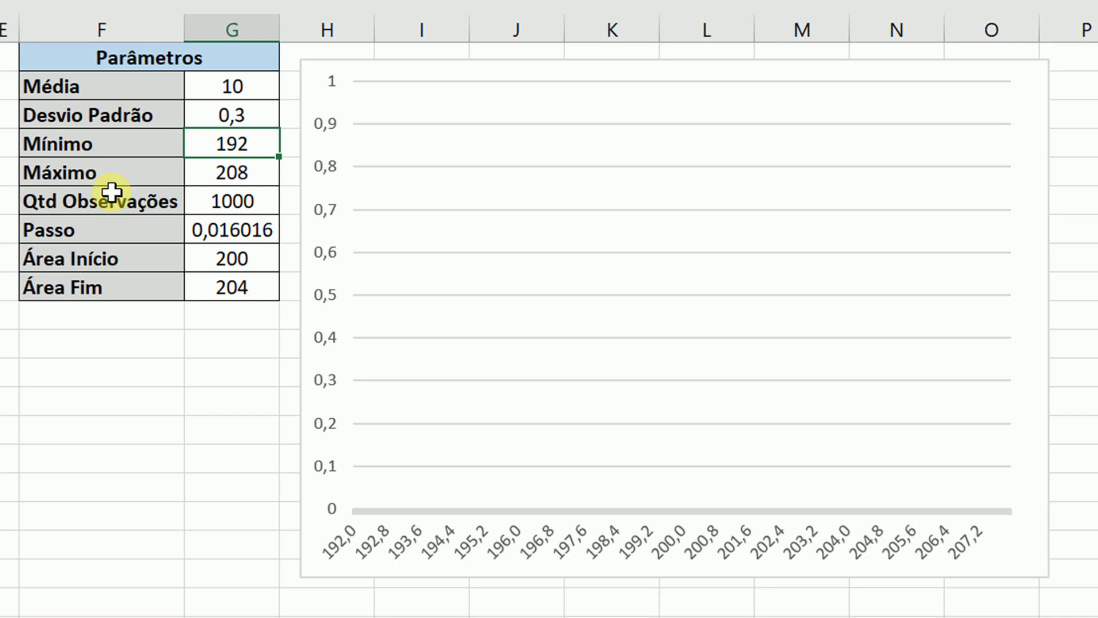
Step: Set Mínimo to 9 in G4 and Máximo to 11 in G5 to fit the curve's range to the new mean
type("9")
key("Return")
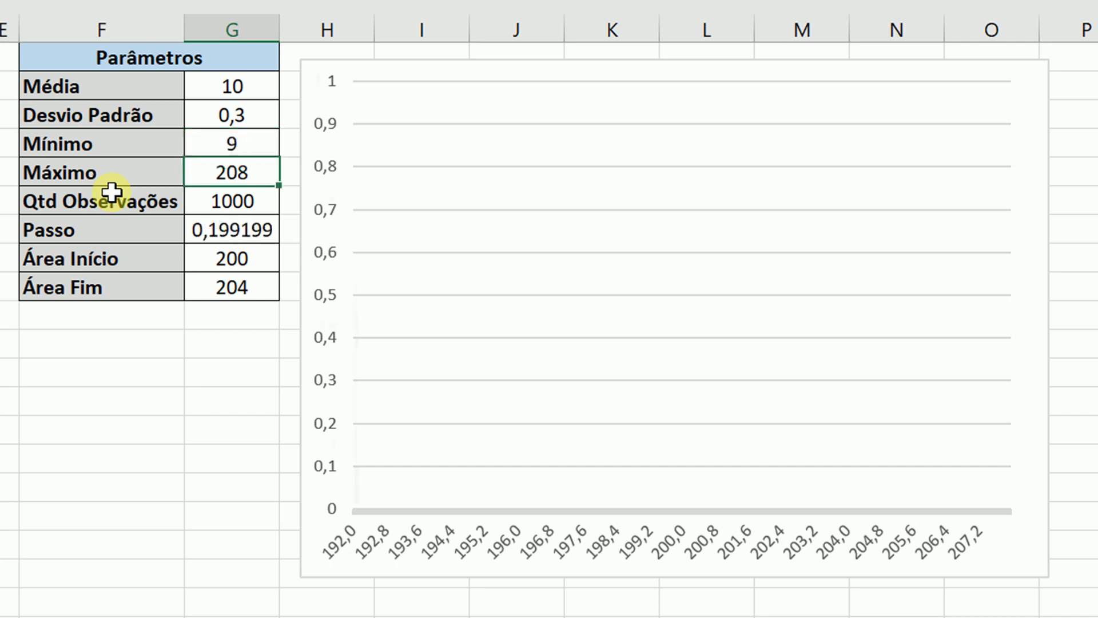
type("11")
key("Return")
Step: Set Área Início to 9,2 in G8 and Área Fim to 9,5 in G9 to shade that interval of the curve
key("Return")
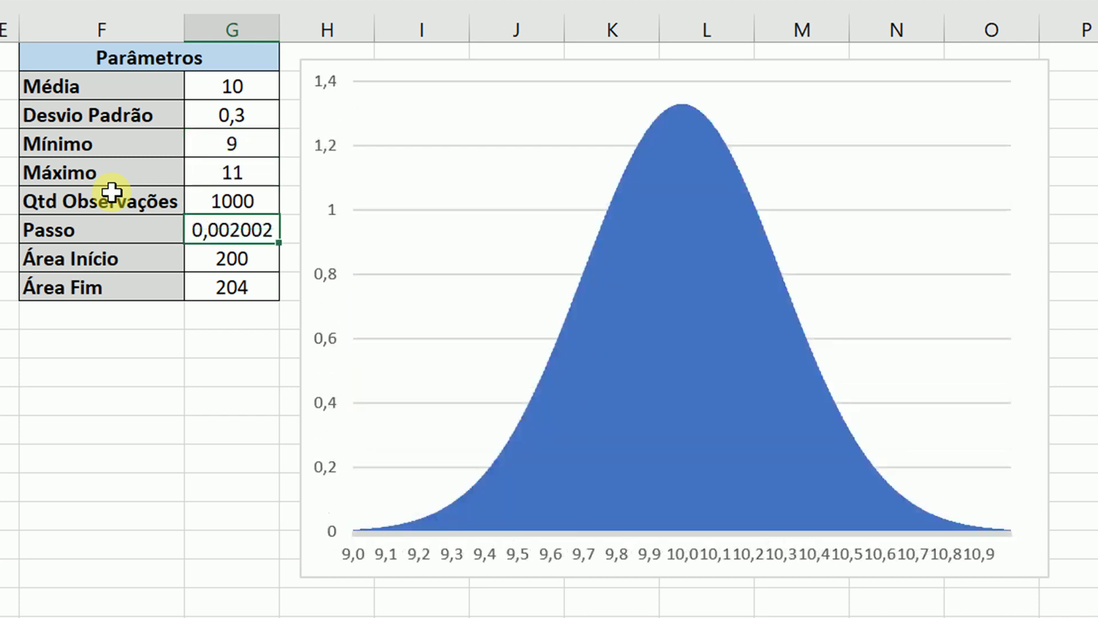
key("Return")
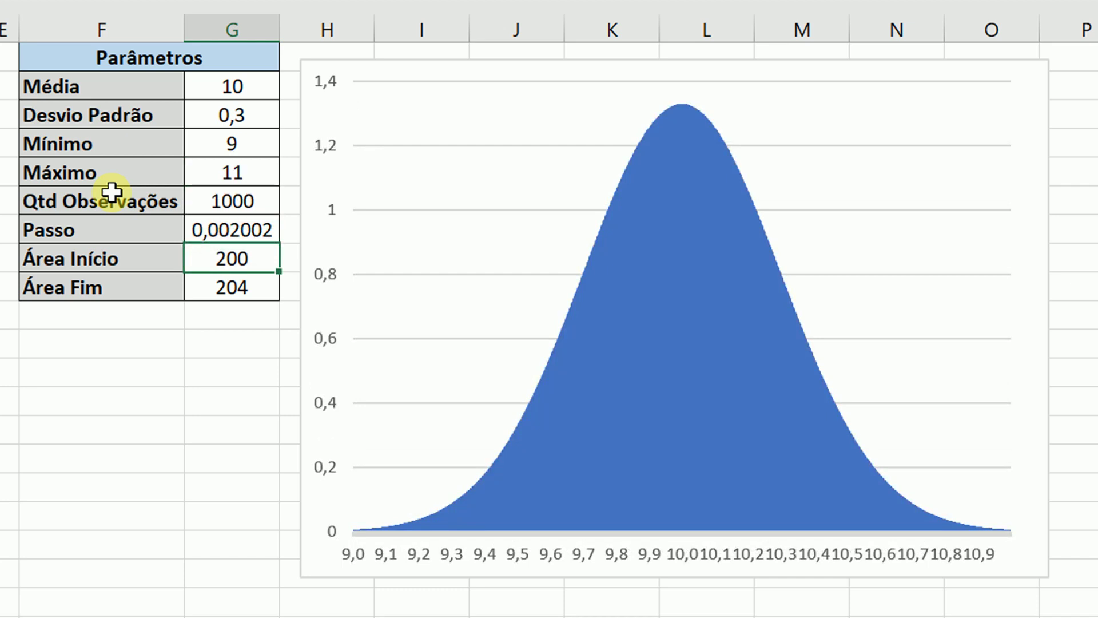
type("9,2")
key("Return")
type("9,5")
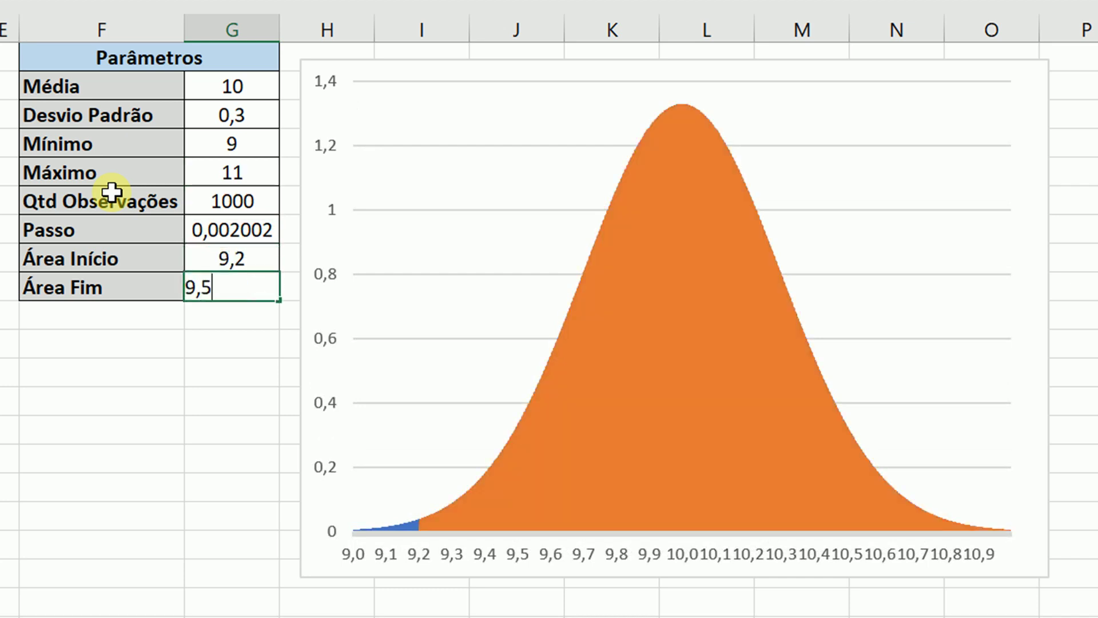
key("Return")
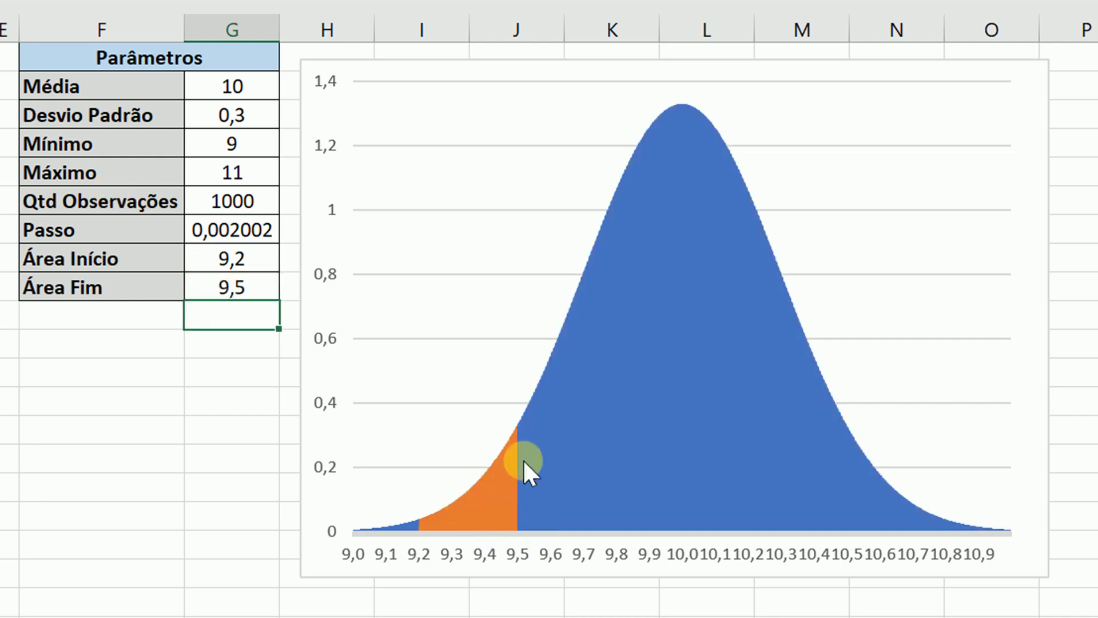